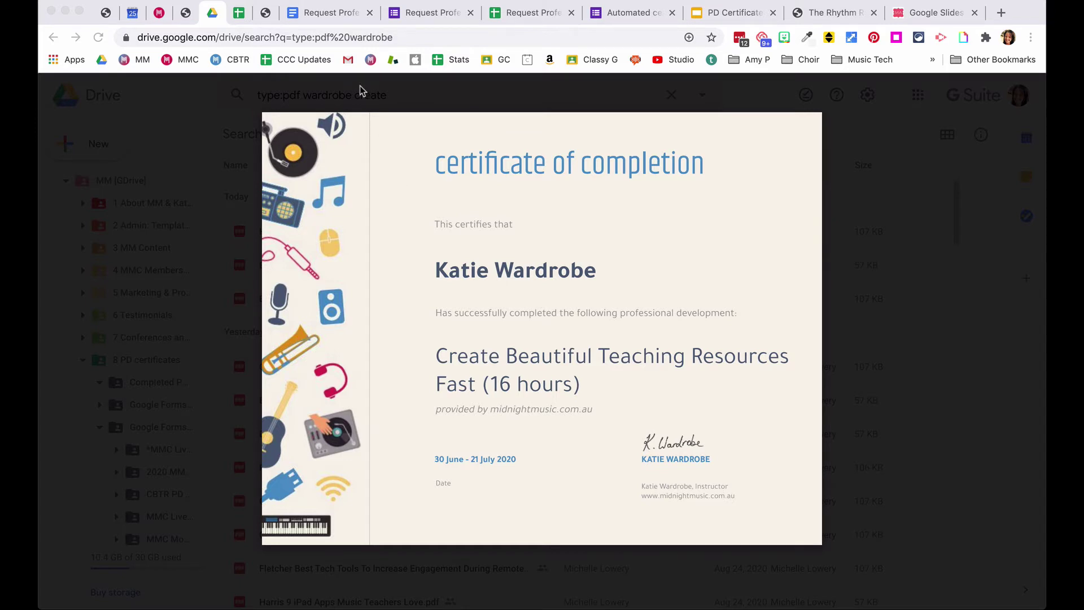
# - Switch from the PDF preview to the 'Request Professional Development certificate' Docs template
pyautogui.click(328, 16)
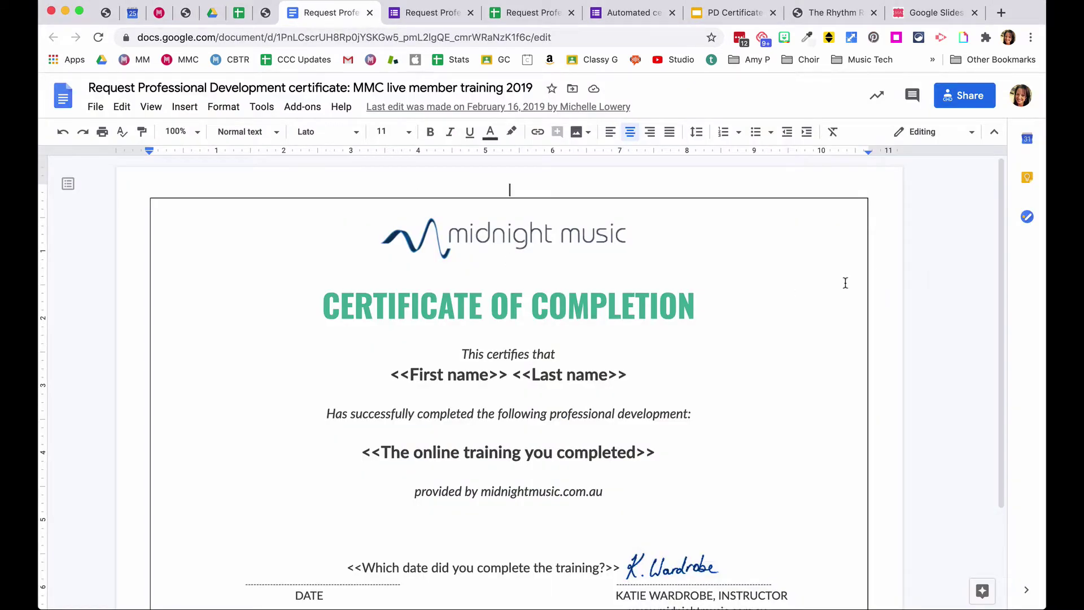
# - Review the Docs certificate template, then bring up the PD Certificate Webinar slides
pyautogui.scroll(-1, 845, 282)
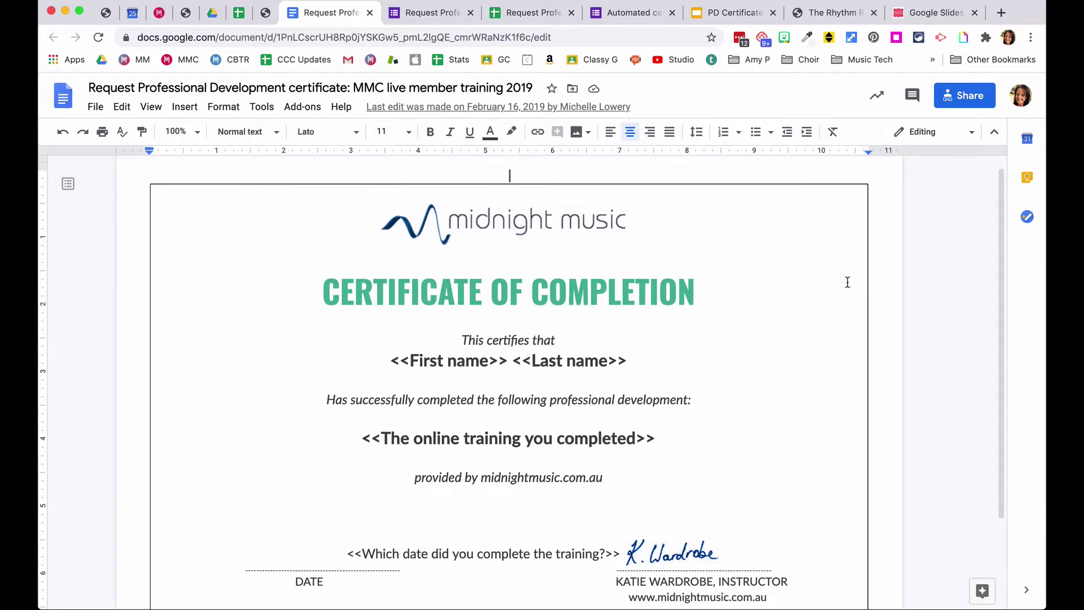
pyautogui.scroll(-2, 847, 283)
pyautogui.scroll(-1, 847, 282)
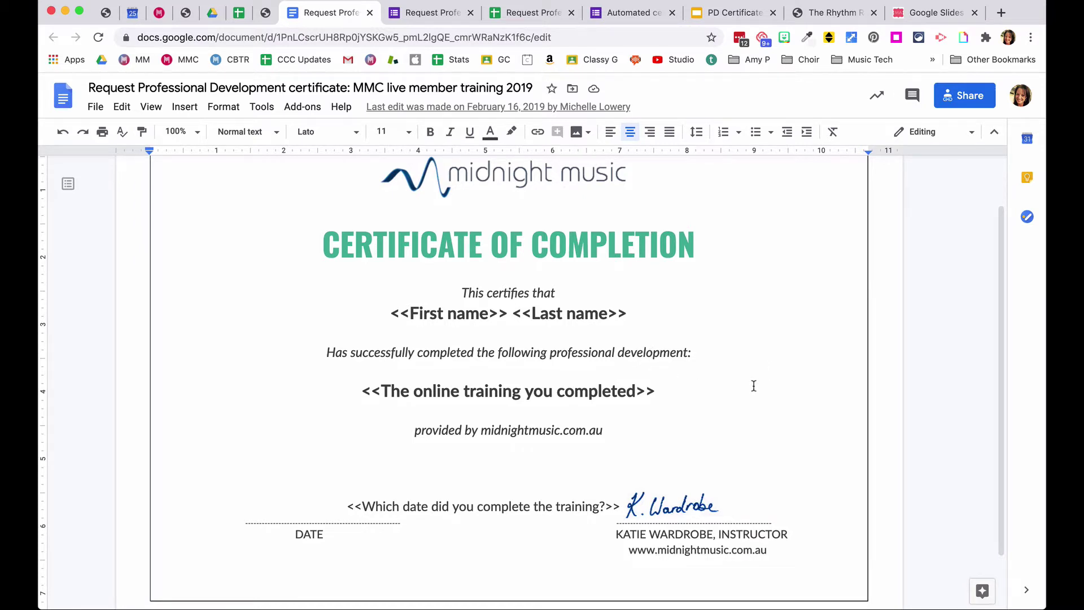
pyautogui.scroll(-1, 754, 386)
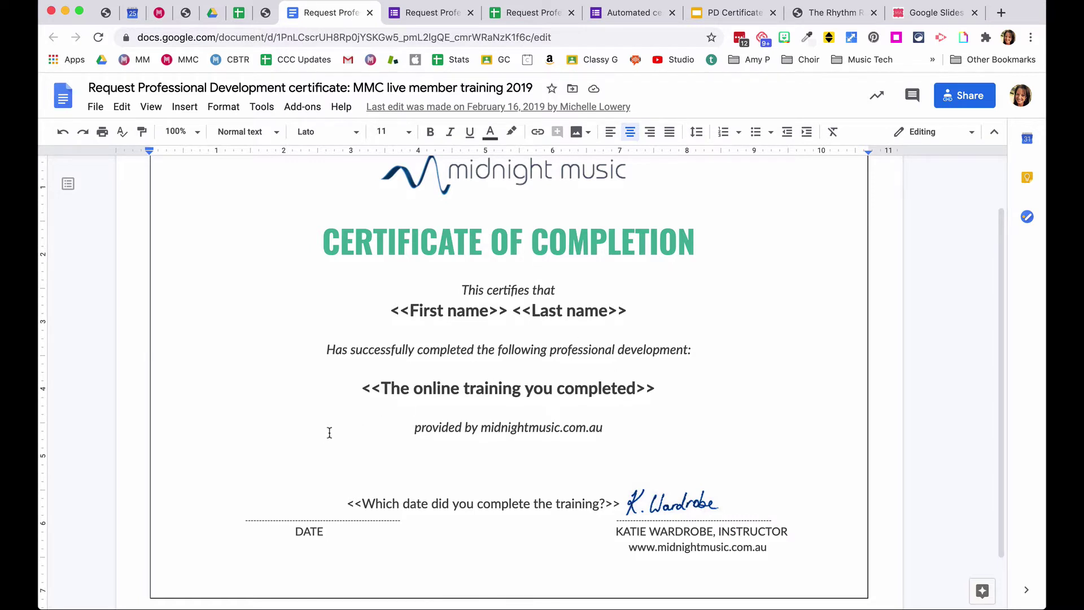
pyautogui.scroll(-1, 328, 431)
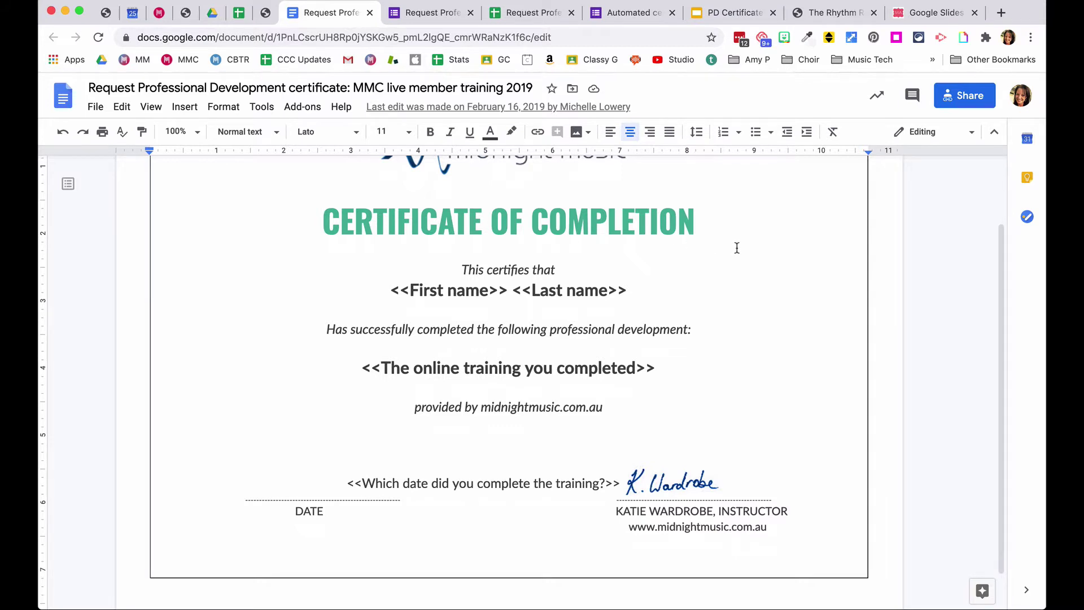
pyautogui.scroll(3, 734, 247)
pyautogui.scroll(-1, 746, 309)
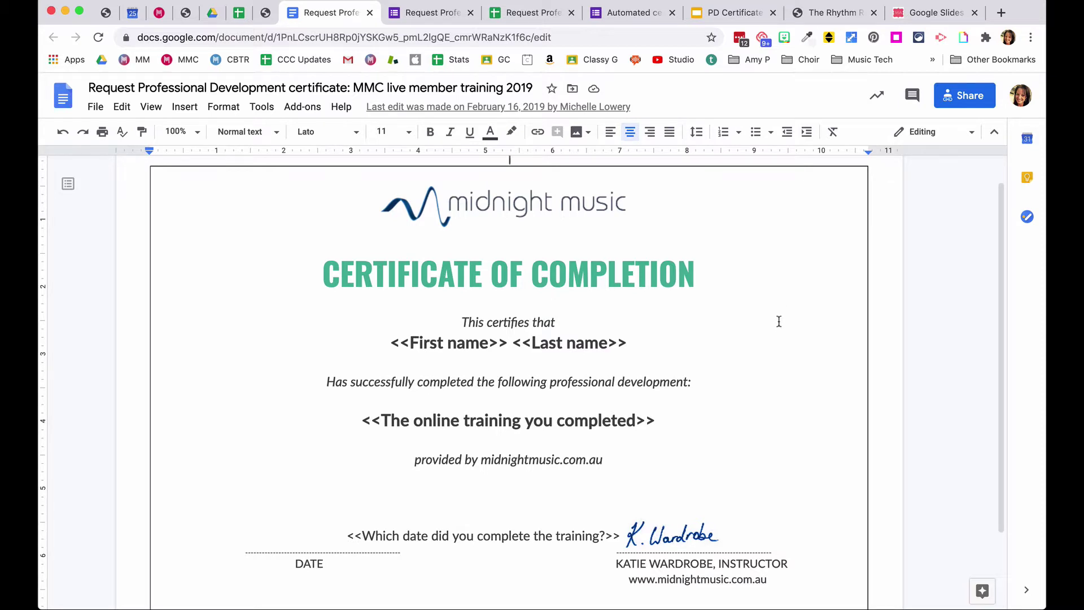
pyautogui.scroll(-1, 772, 286)
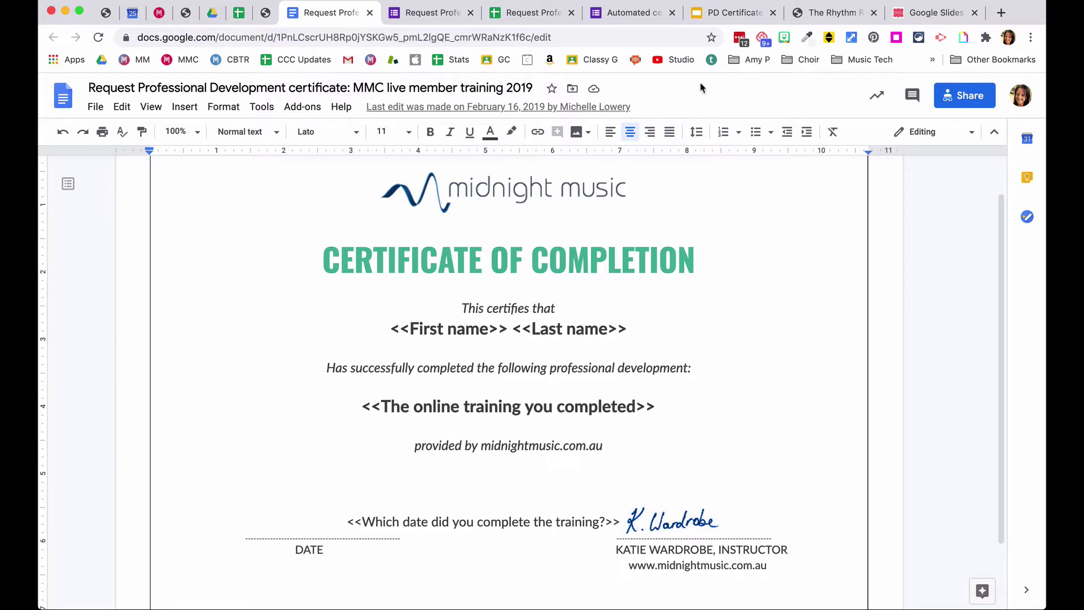
pyautogui.click(728, 17)
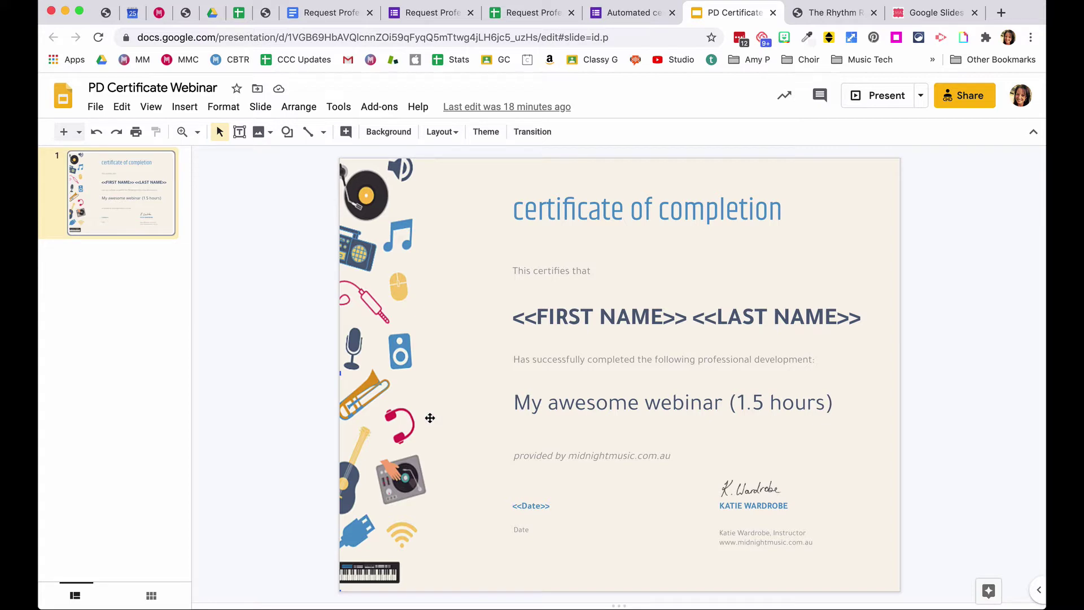
# - Select the <<FIRST NAME>> <<LAST NAME>> text box, then return to the Docs certificate template
pyautogui.click(674, 309)
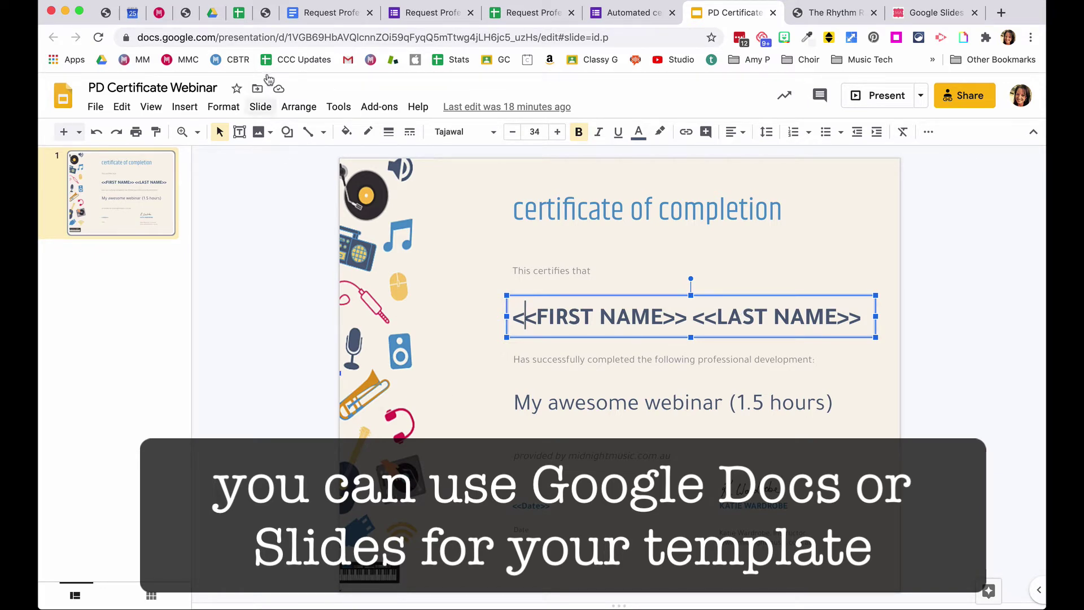
pyautogui.click(307, 18)
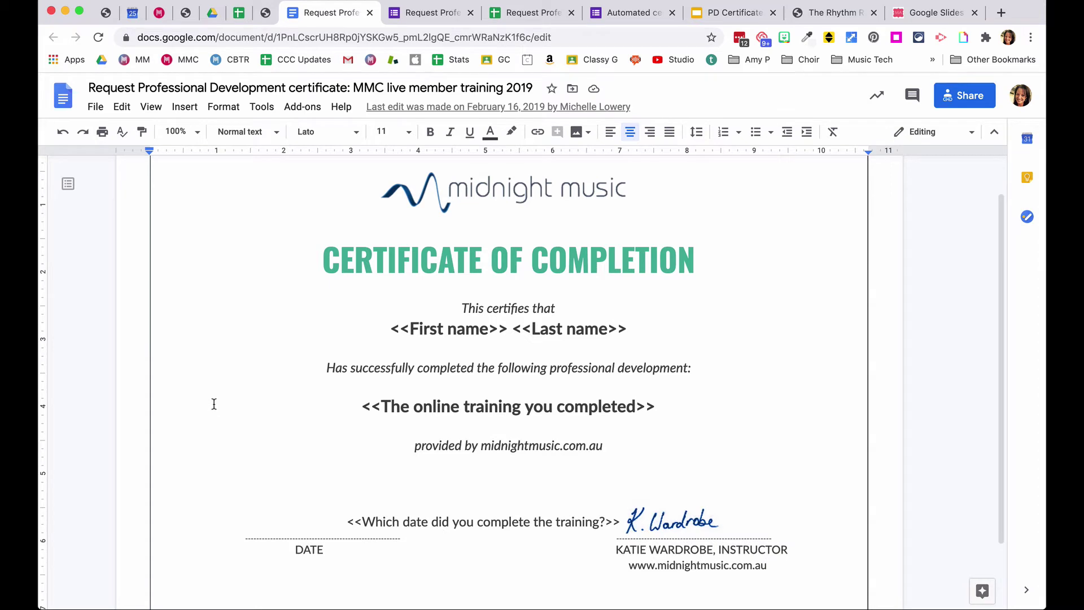
# - Scroll through the Docs certificate template to review its name, training and date tags
pyautogui.scroll(2, 199, 373)
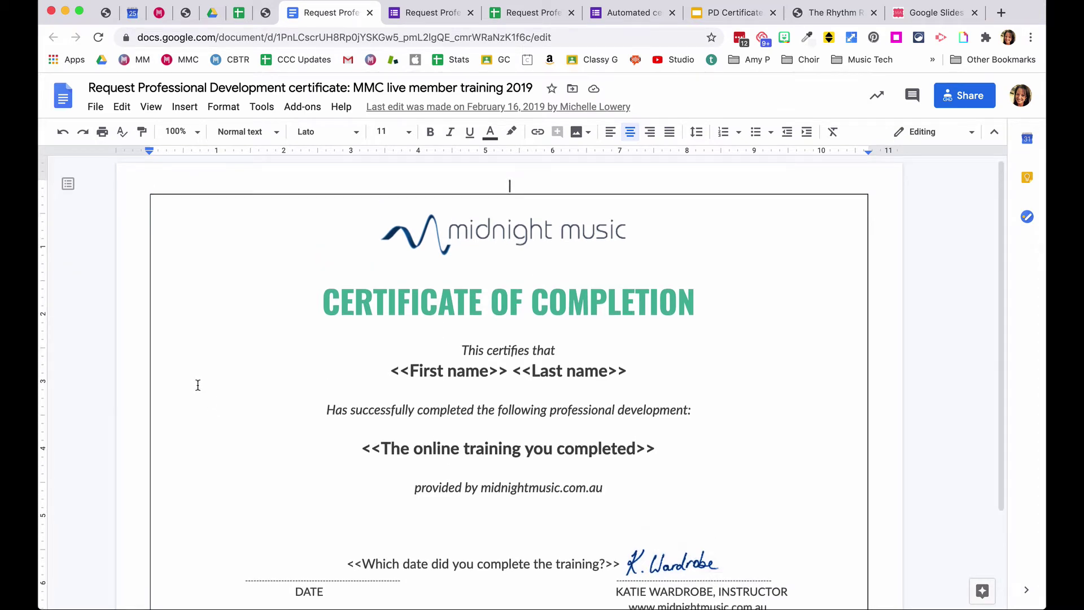
pyautogui.scroll(-2, 197, 384)
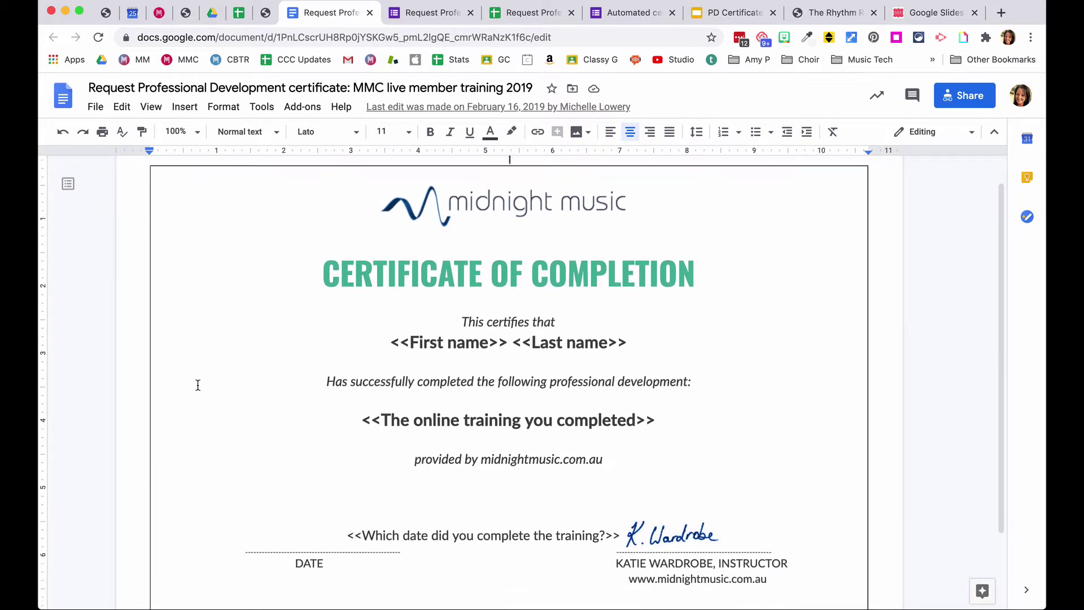
pyautogui.scroll(-1, 198, 384)
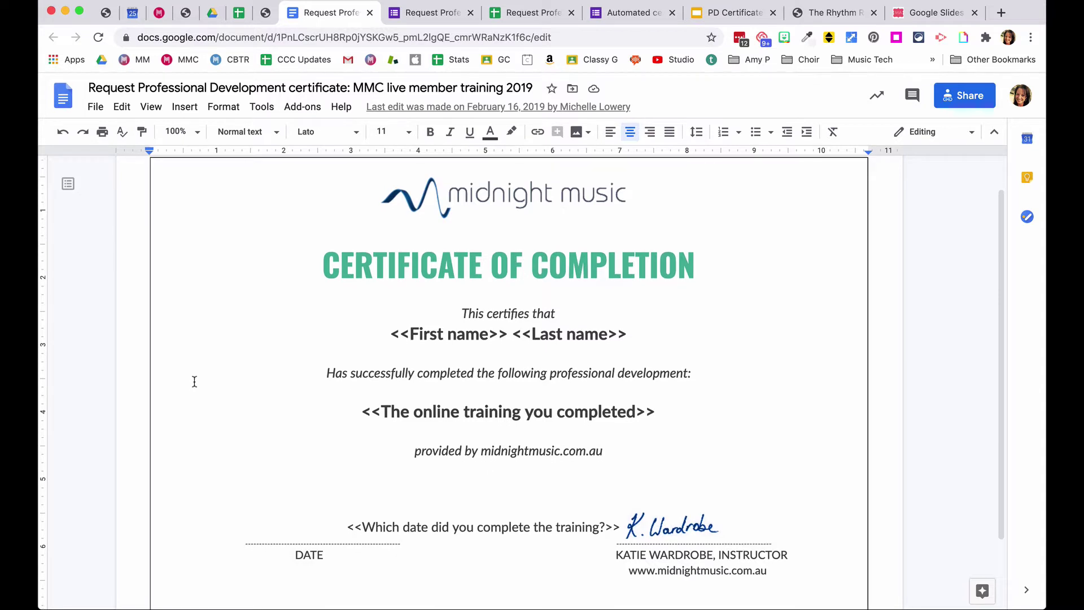
pyautogui.scroll(-1, 217, 372)
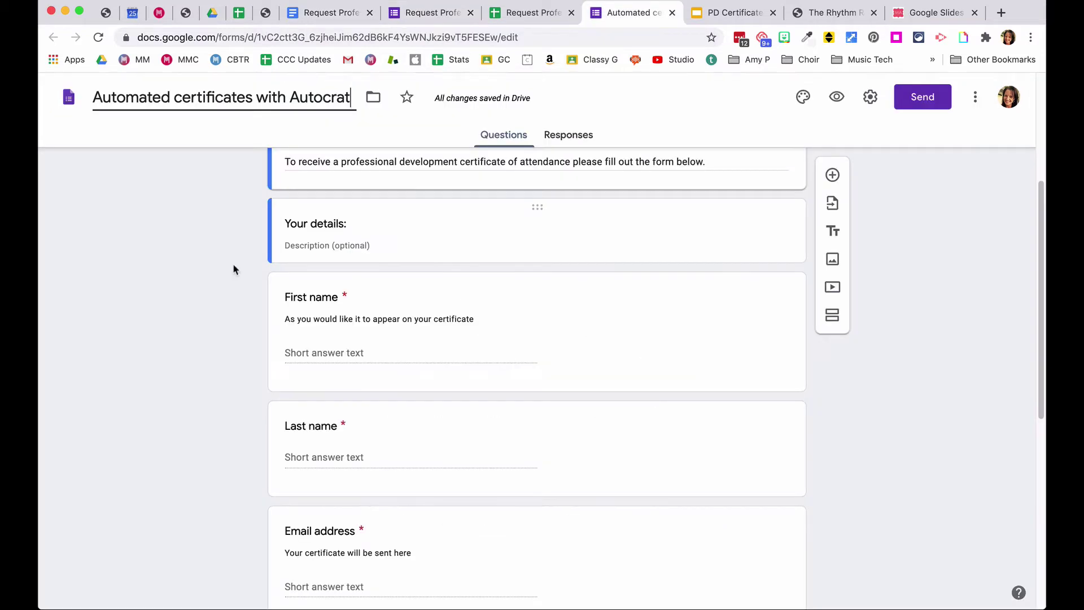
pyautogui.scroll(5, 172, 278)
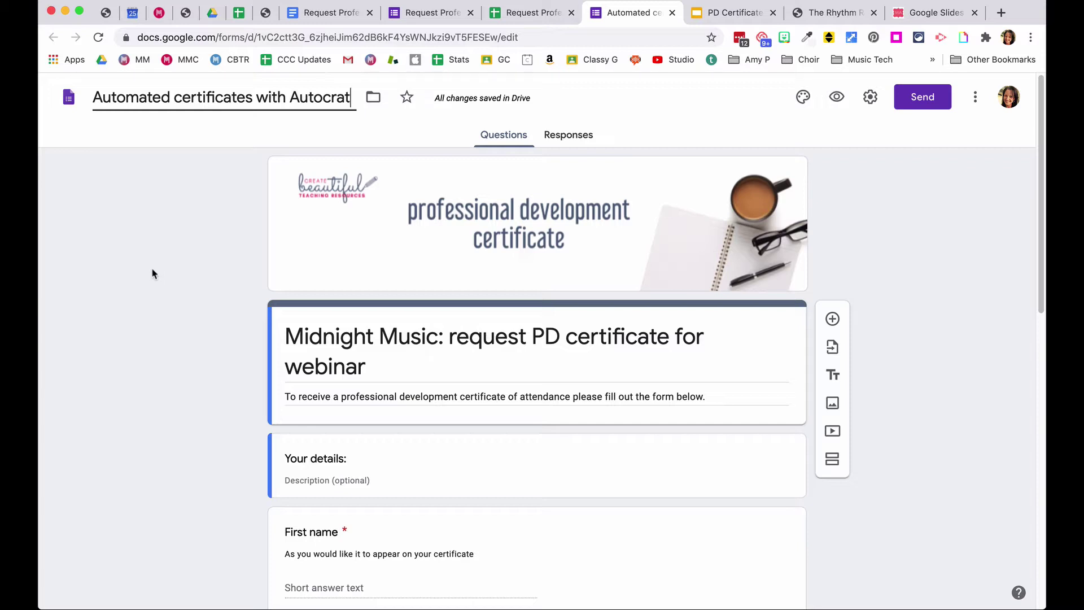
pyautogui.scroll(-1, 172, 280)
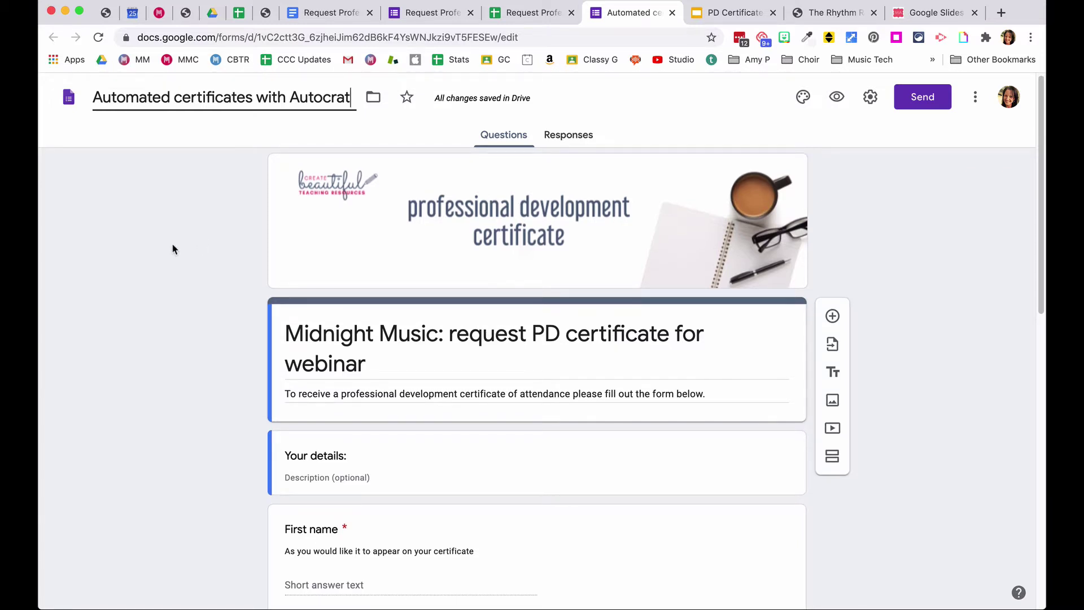
pyautogui.scroll(-3, 172, 242)
pyautogui.scroll(-1, 188, 266)
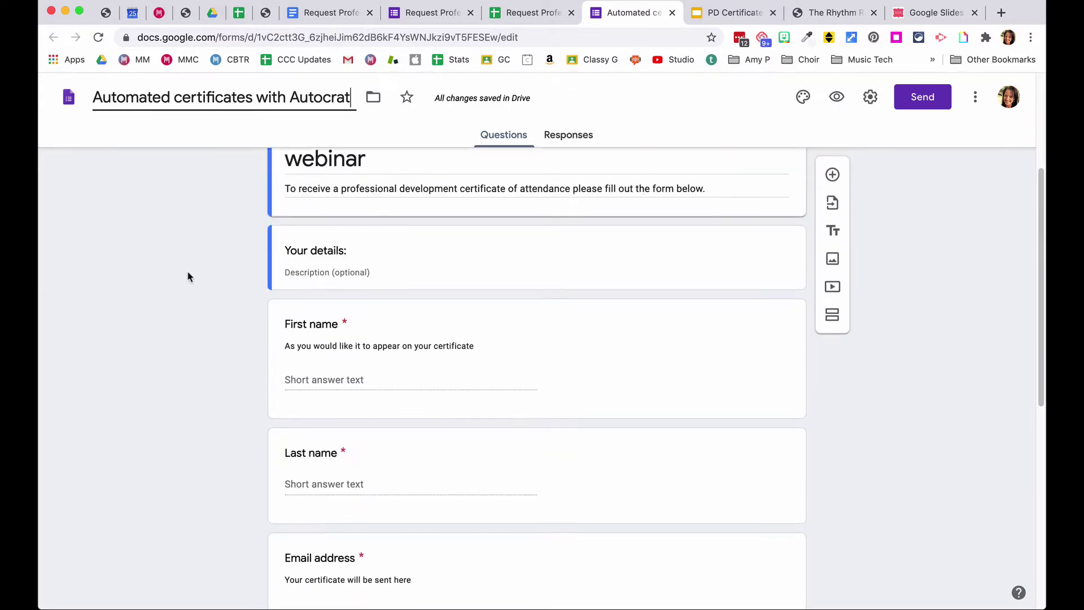
pyautogui.scroll(-3, 246, 356)
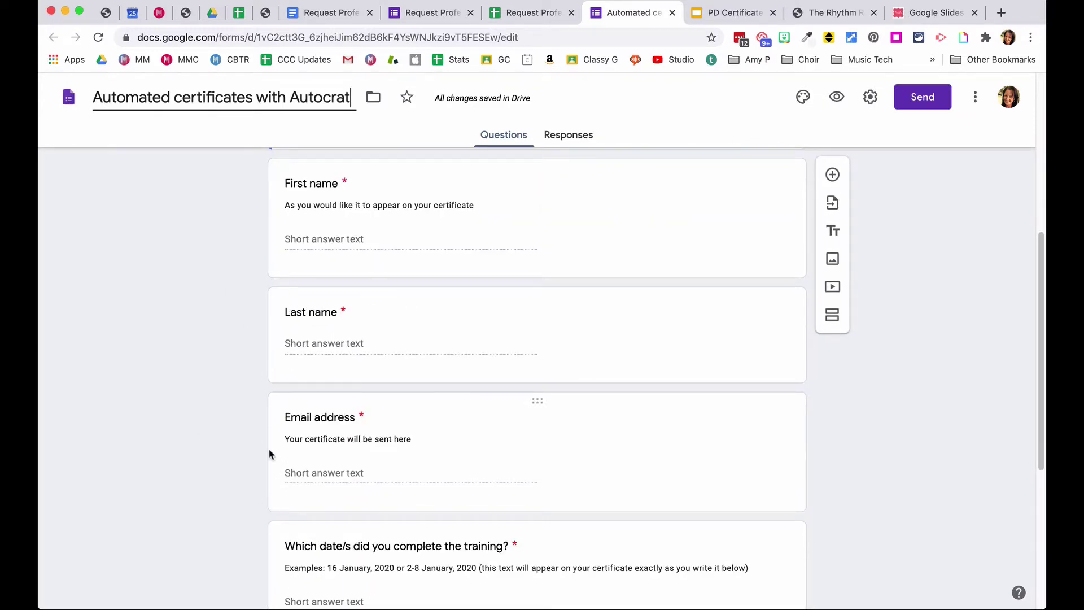
pyautogui.scroll(-1, 247, 361)
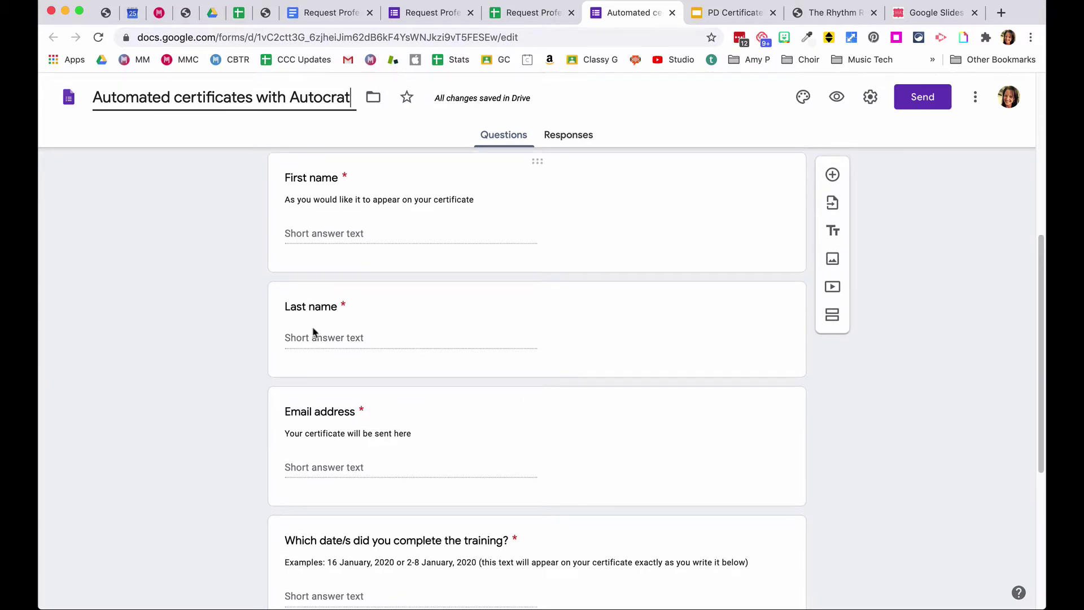
pyautogui.scroll(-1, 198, 350)
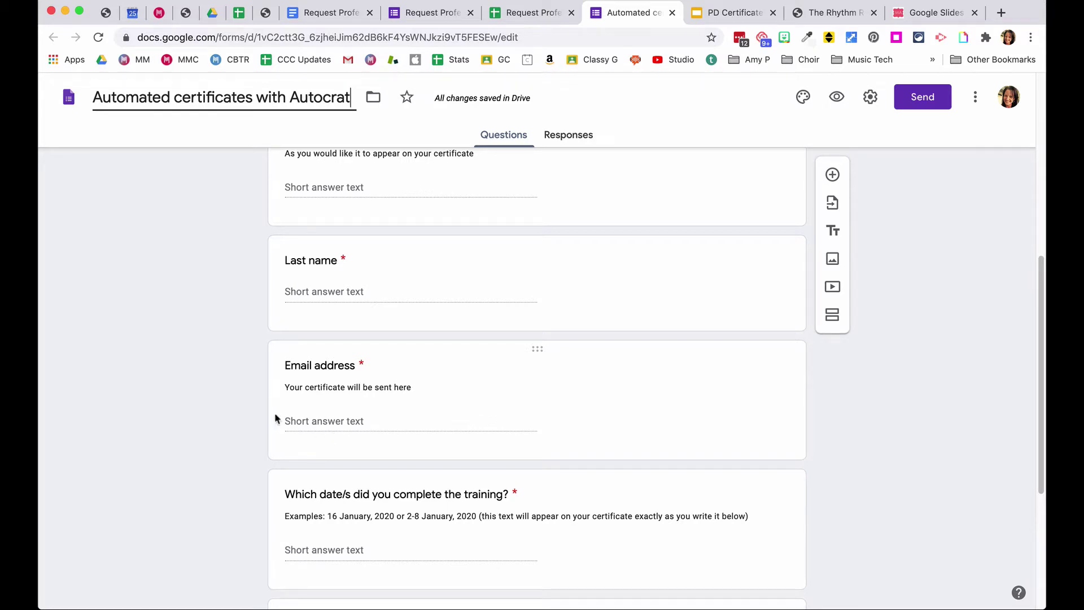
pyautogui.scroll(-2, 188, 429)
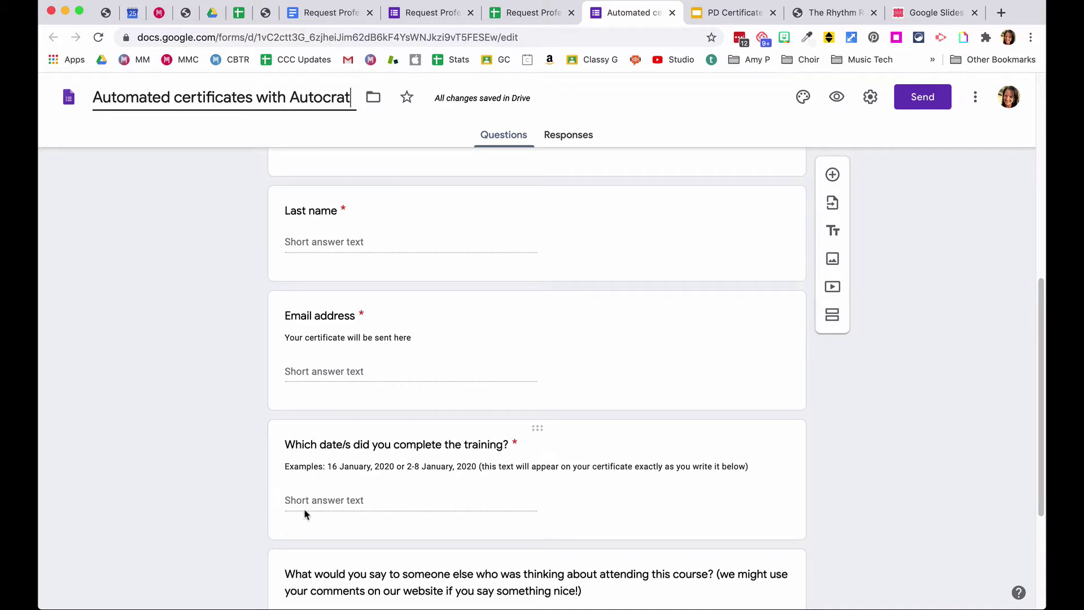
pyautogui.scroll(-1, 192, 480)
pyautogui.scroll(-4, 212, 449)
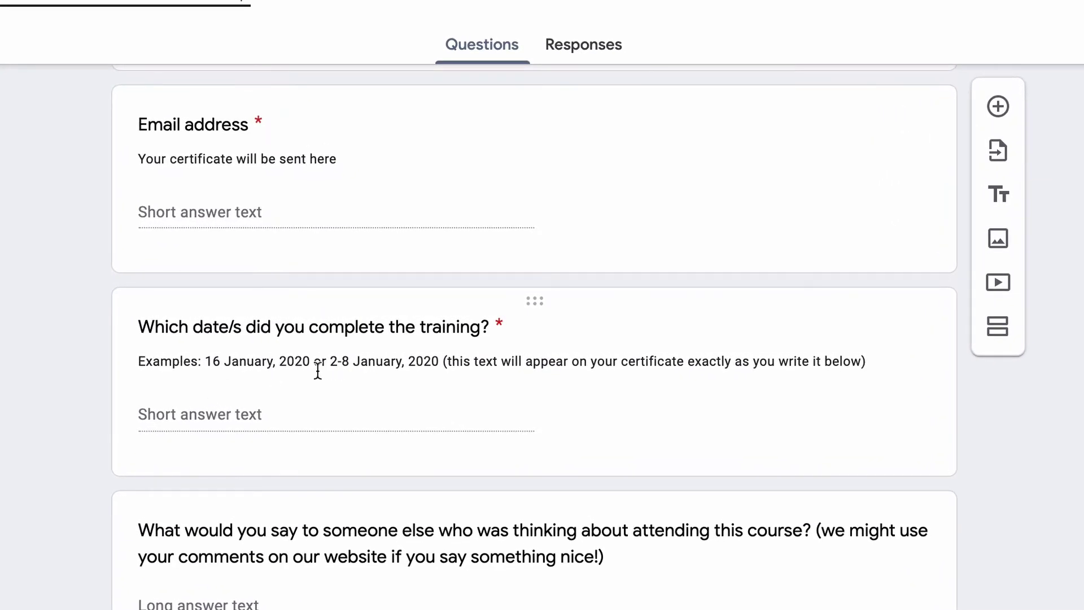
pyautogui.click(445, 364)
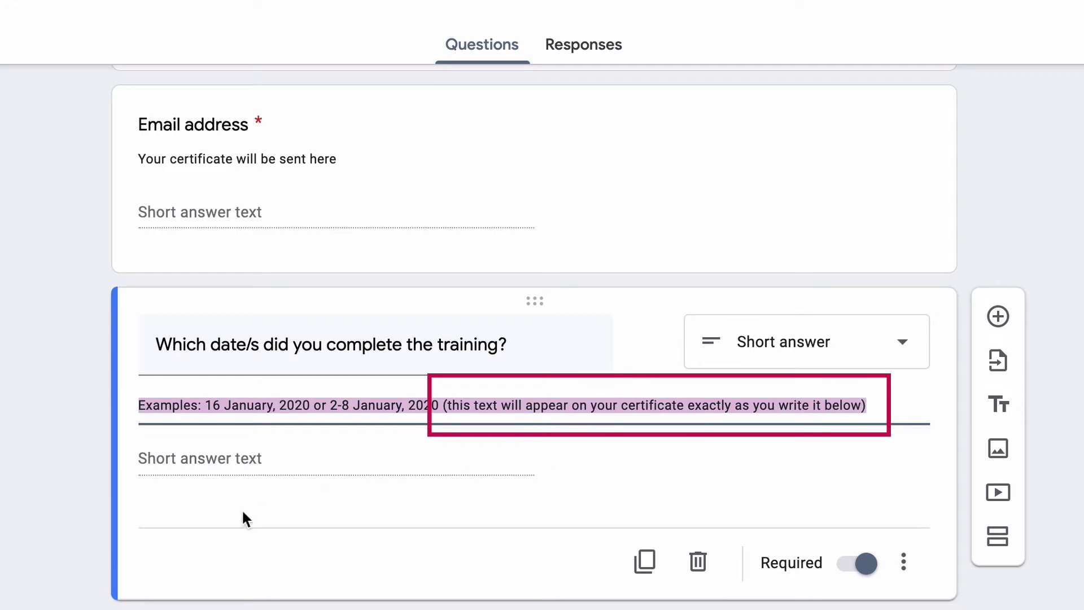
pyautogui.click(213, 455)
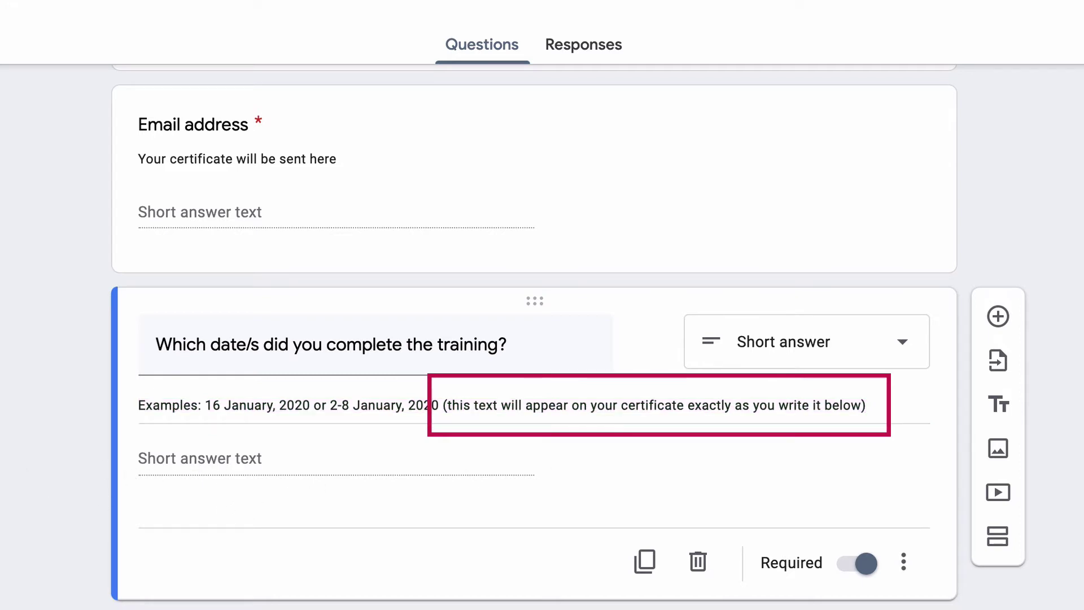
pyautogui.scroll(3, 2, 427)
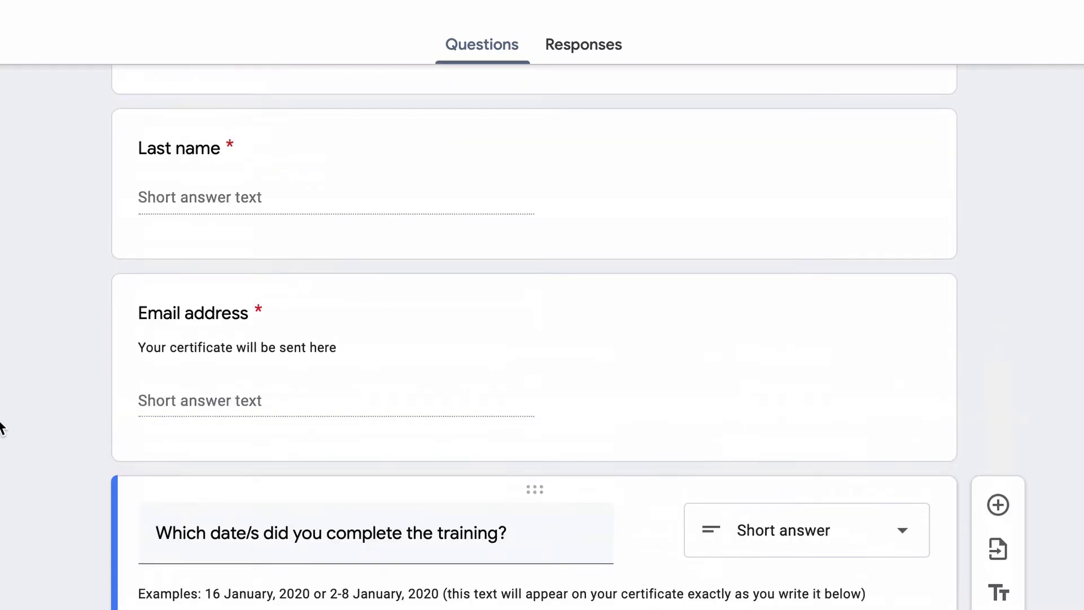
pyautogui.scroll(3, 1, 428)
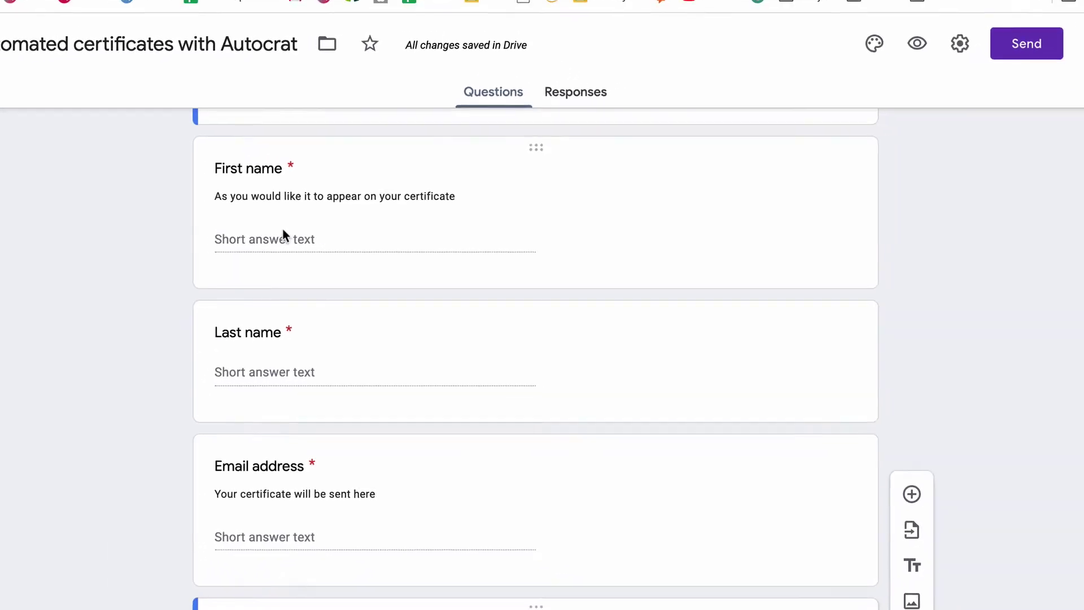
pyautogui.scroll(-1, 218, 362)
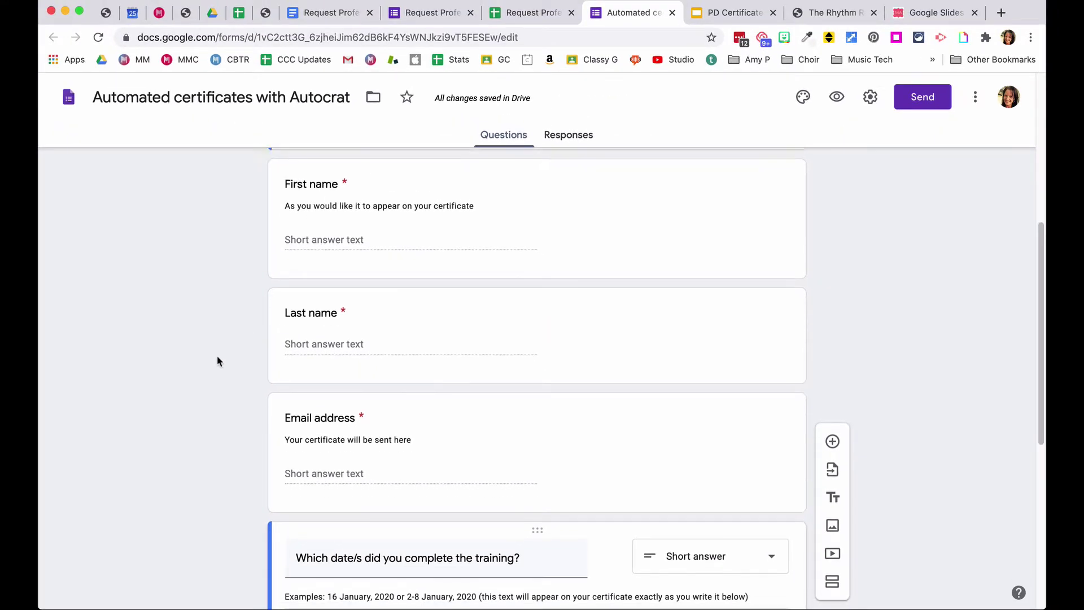
pyautogui.scroll(-6, 218, 361)
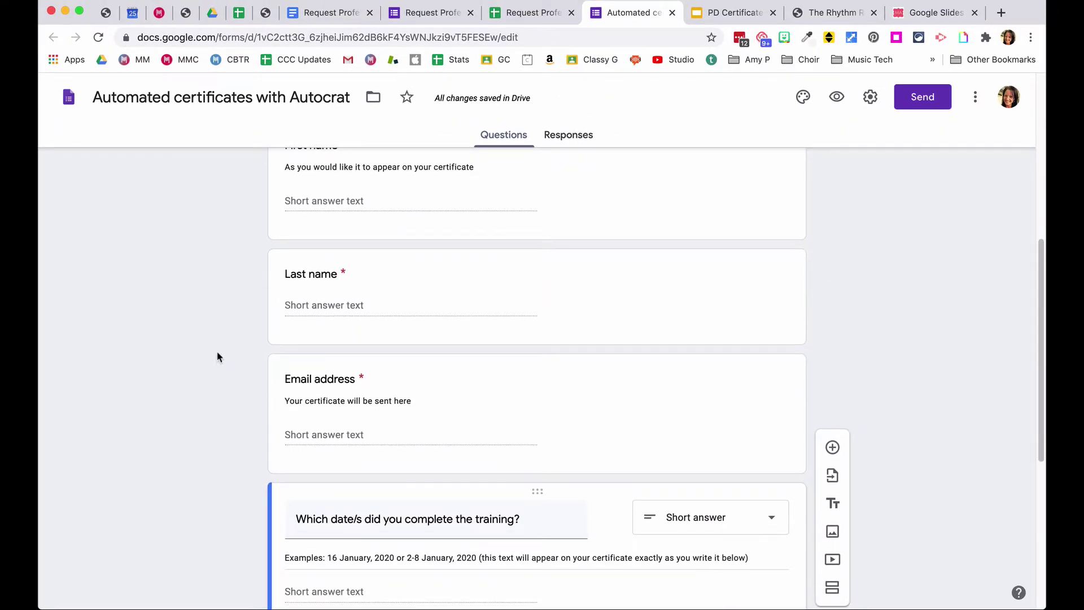
pyautogui.scroll(-2, 218, 356)
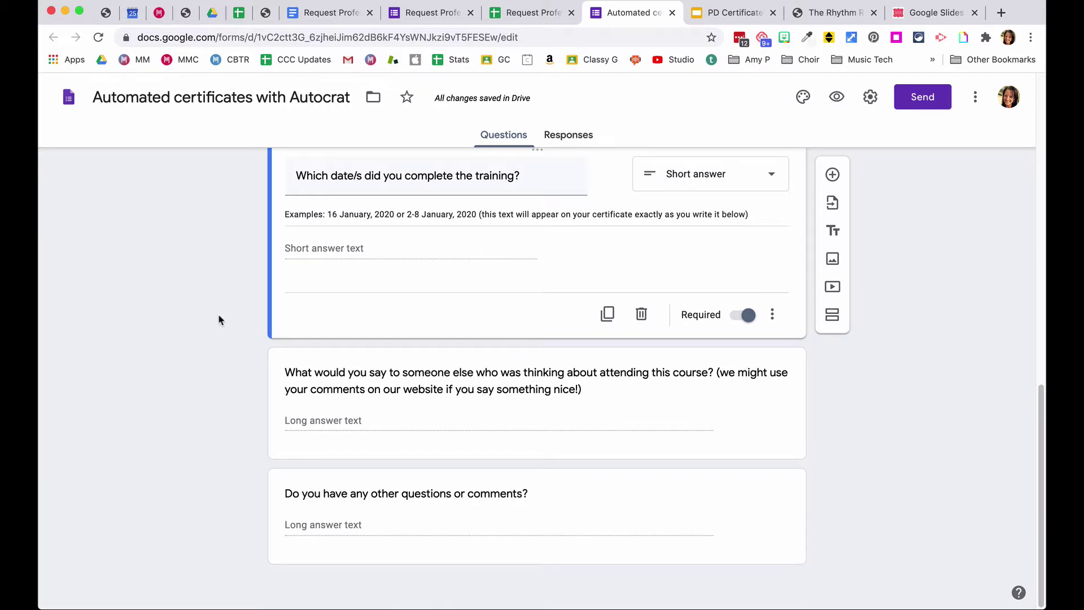
pyautogui.scroll(7, 218, 313)
pyautogui.click(744, 17)
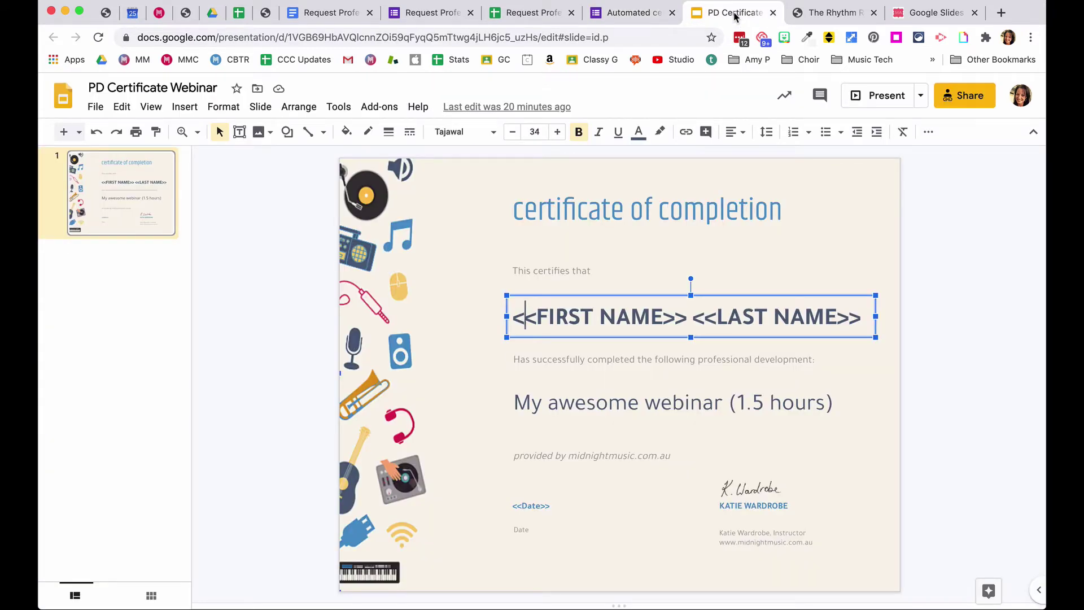
pyautogui.click(636, 14)
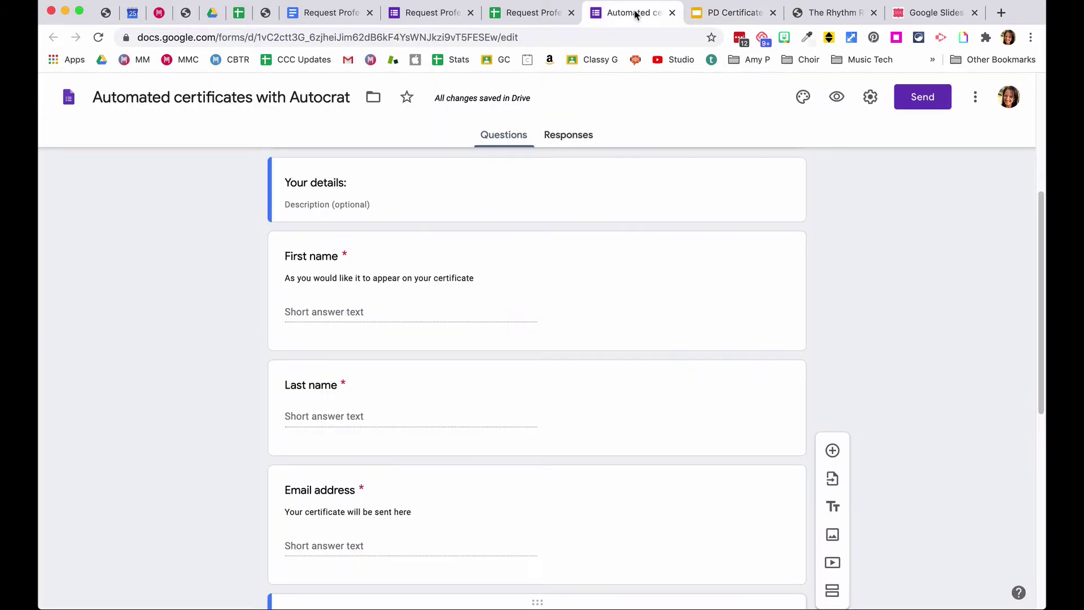
pyautogui.scroll(5, 621, 235)
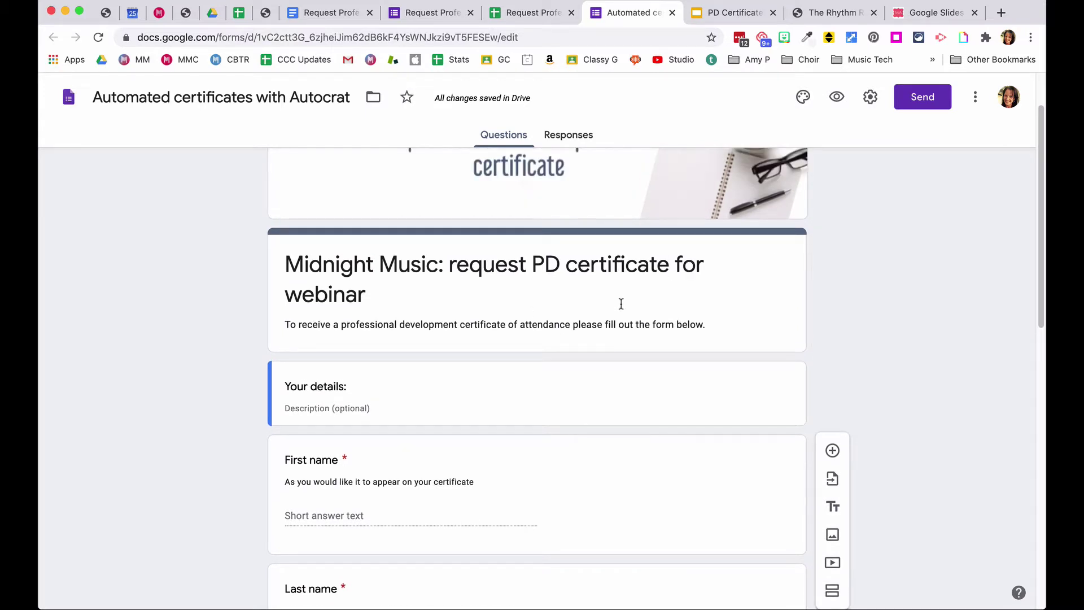
pyautogui.scroll(1, 594, 286)
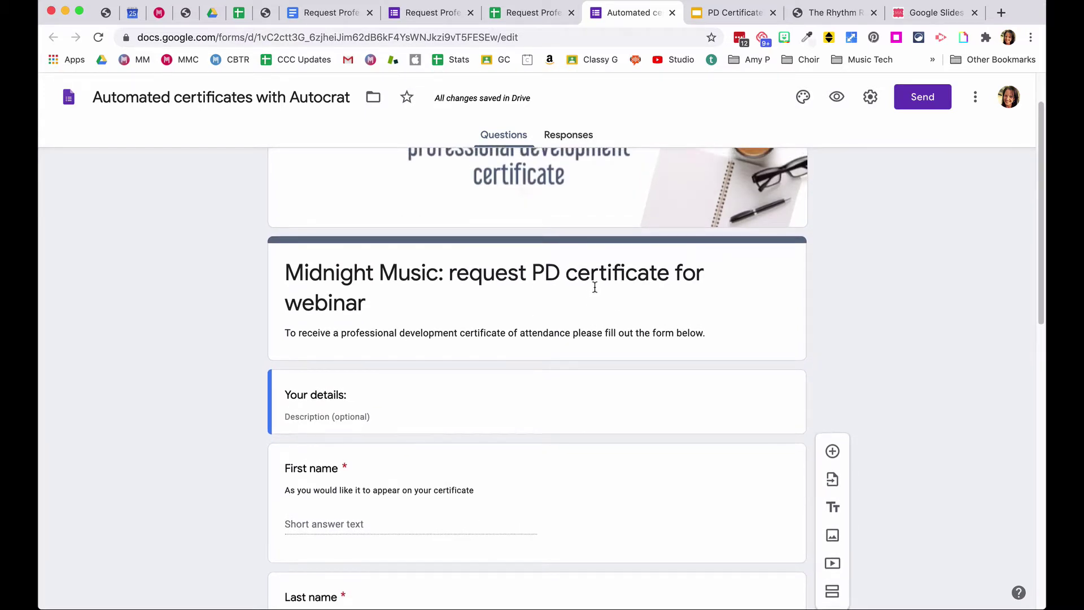
pyautogui.scroll(2, 594, 286)
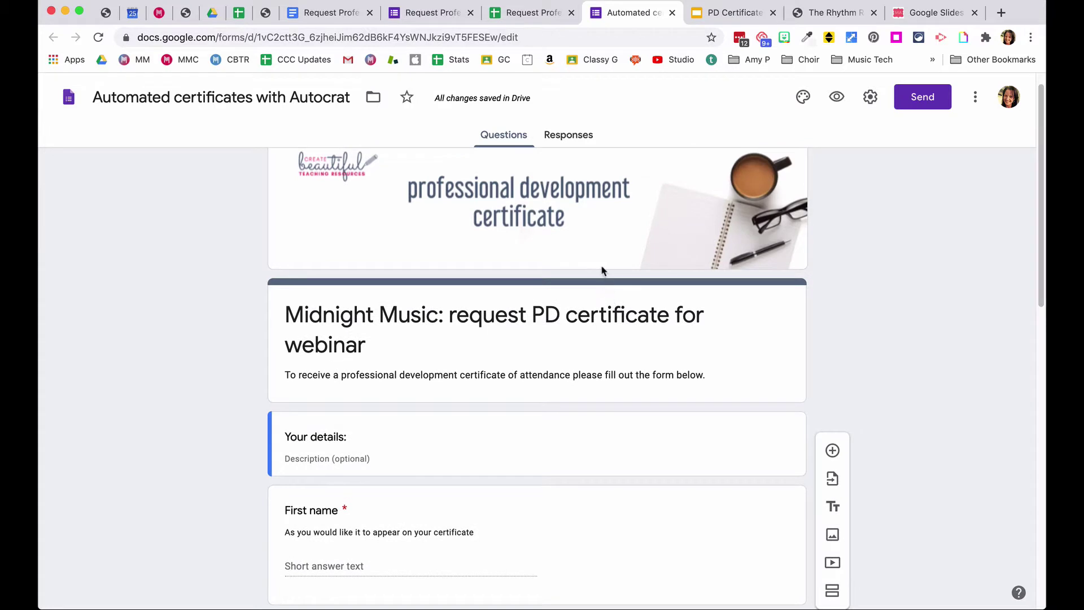
pyautogui.scroll(1, 592, 269)
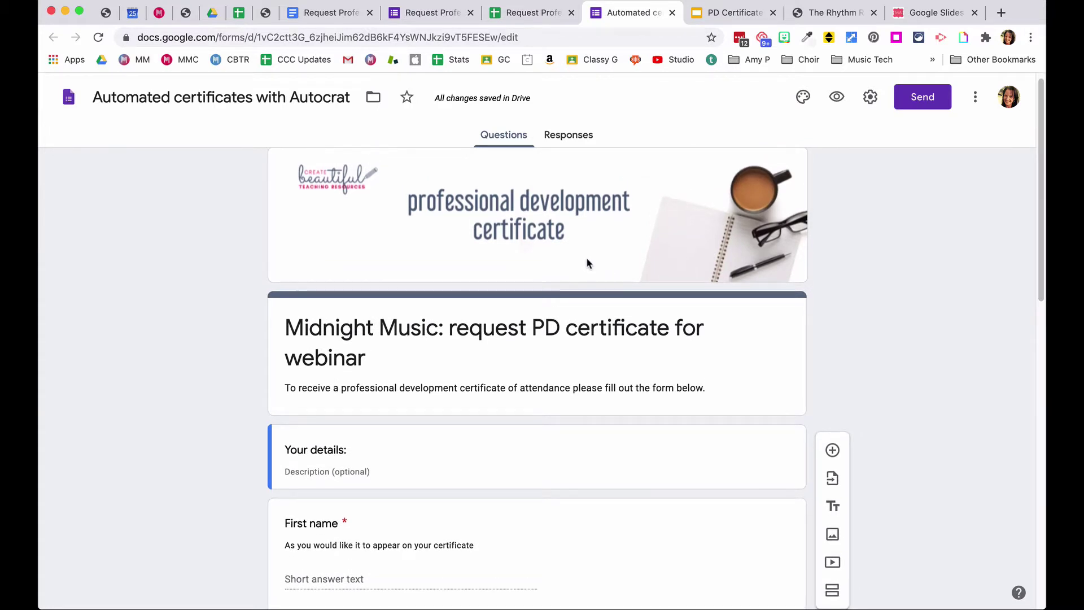
pyautogui.scroll(1, 587, 263)
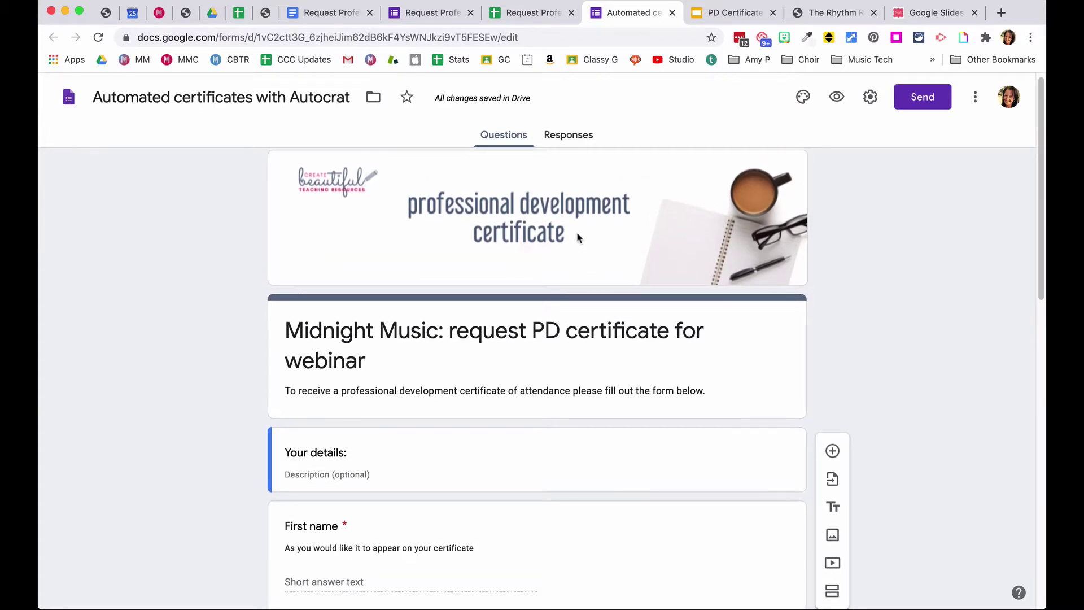
# - From the form's Responses tab, create and open a new linked responses spreadsheet
pyautogui.click(569, 136)
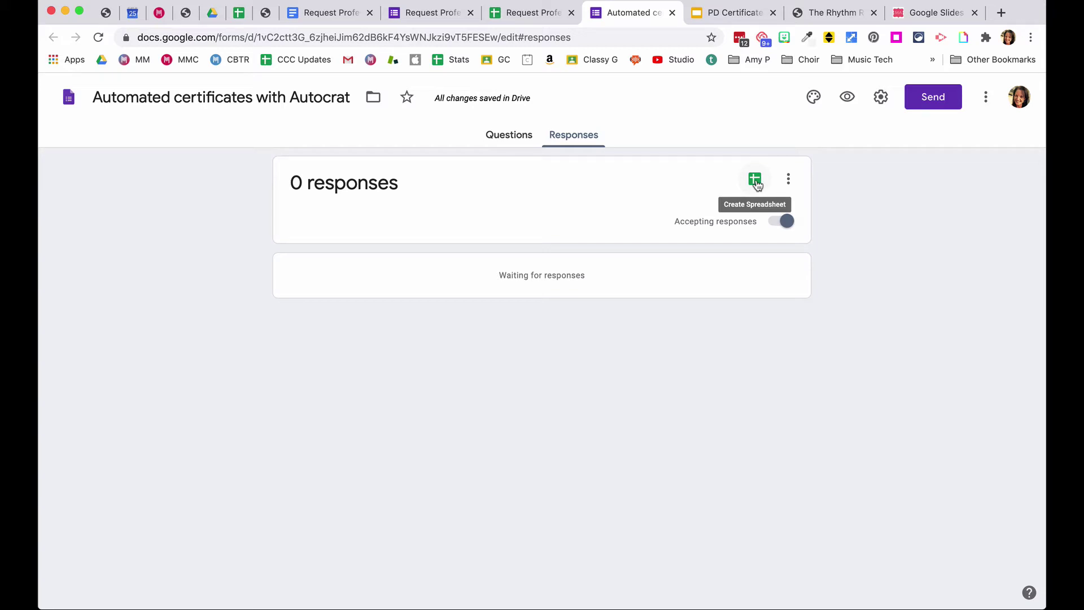
pyautogui.click(757, 184)
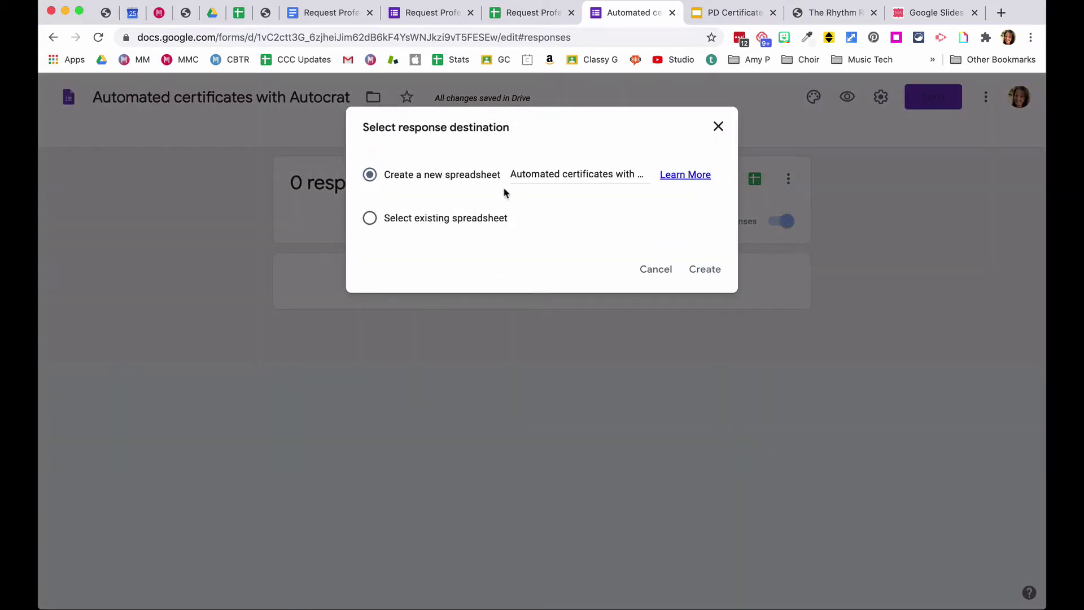
pyautogui.click(700, 271)
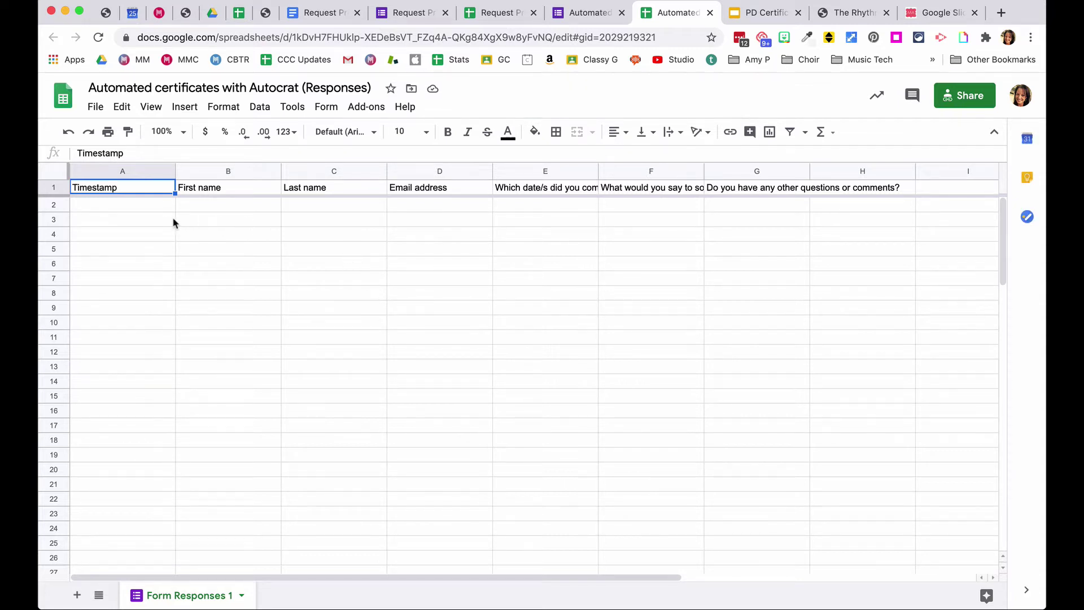
# - Glance at the certificate slides, then open Add-ons > Get add-ons in the responses sheet
pyautogui.click(734, 12)
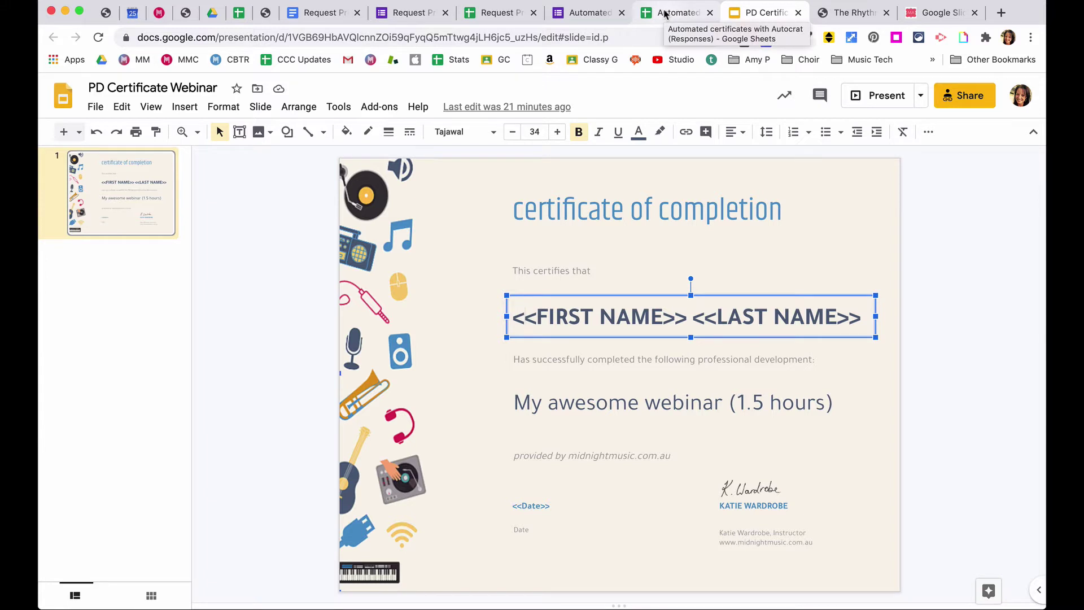
pyautogui.click(665, 13)
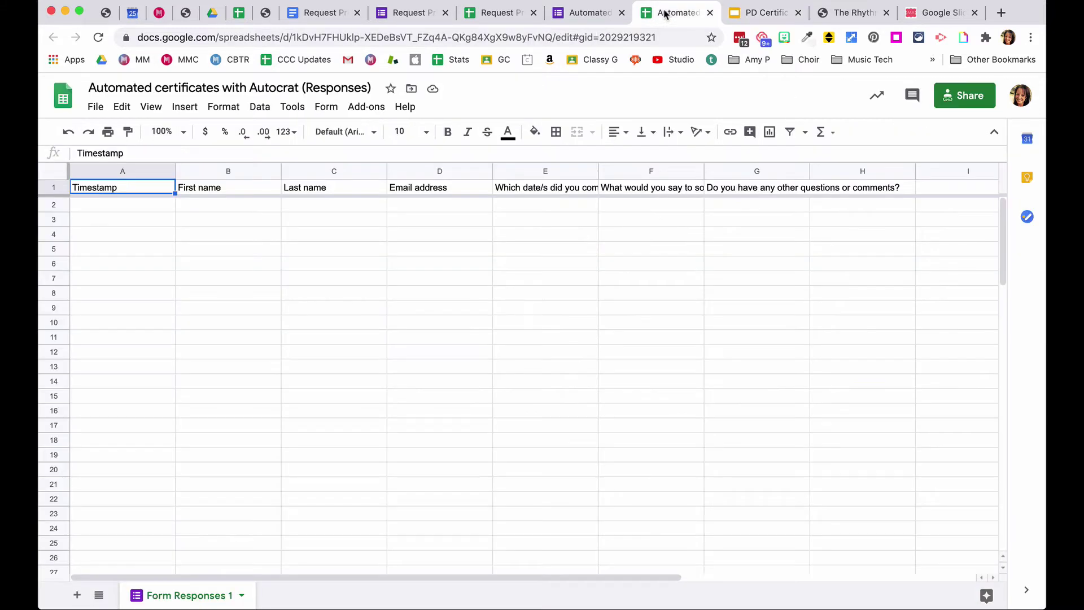
pyautogui.click(363, 108)
pyautogui.moveTo(386, 176)
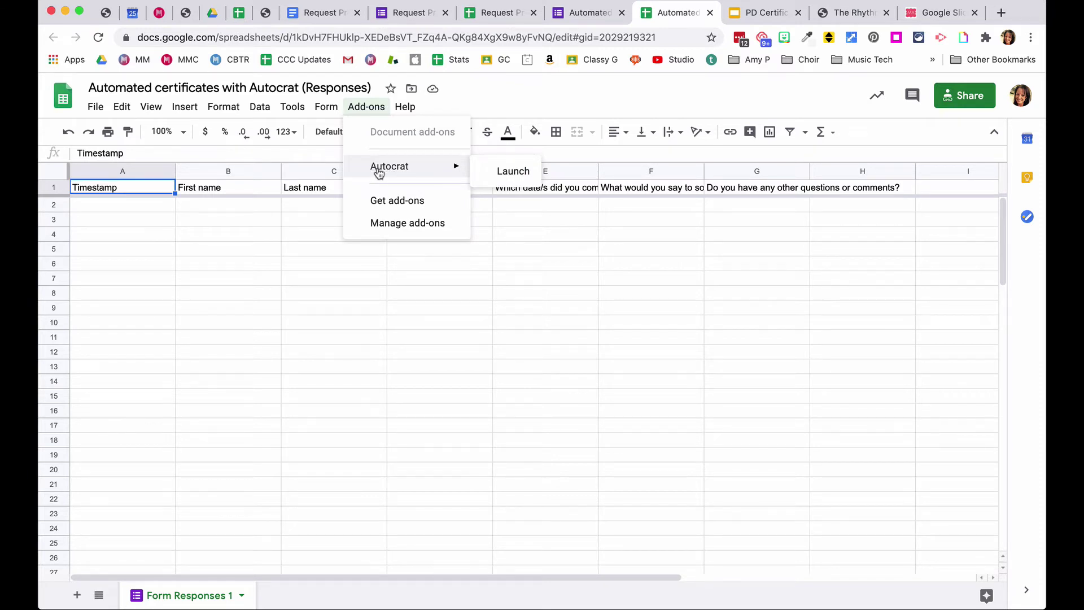
pyautogui.click(405, 204)
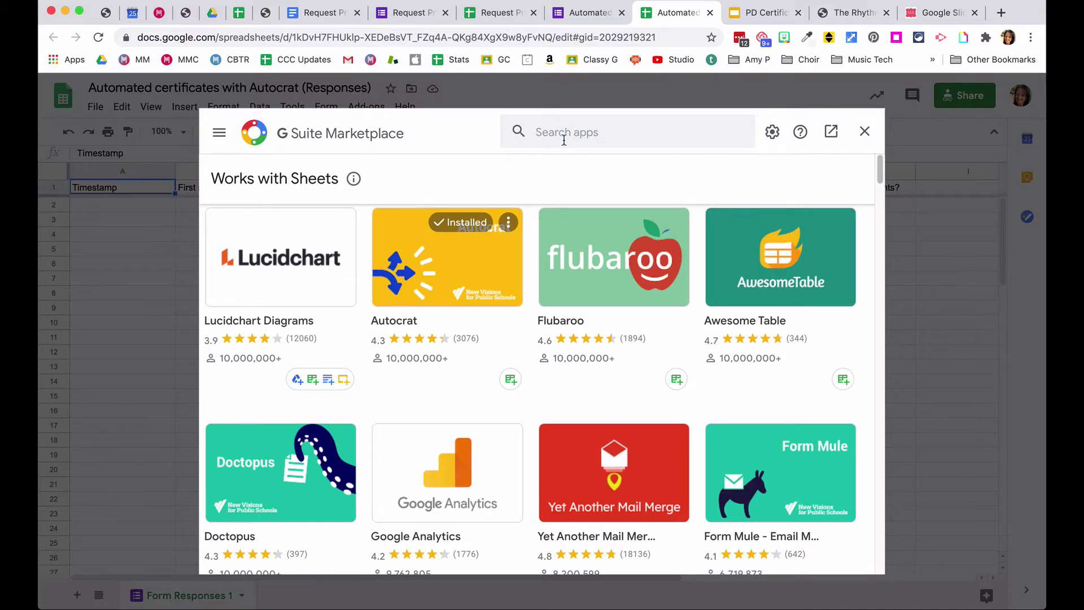
# - Search the marketplace for 'auto', confirm Autocrat is installed, and close the marketplace
pyautogui.click(636, 136)
pyautogui.write('auto')
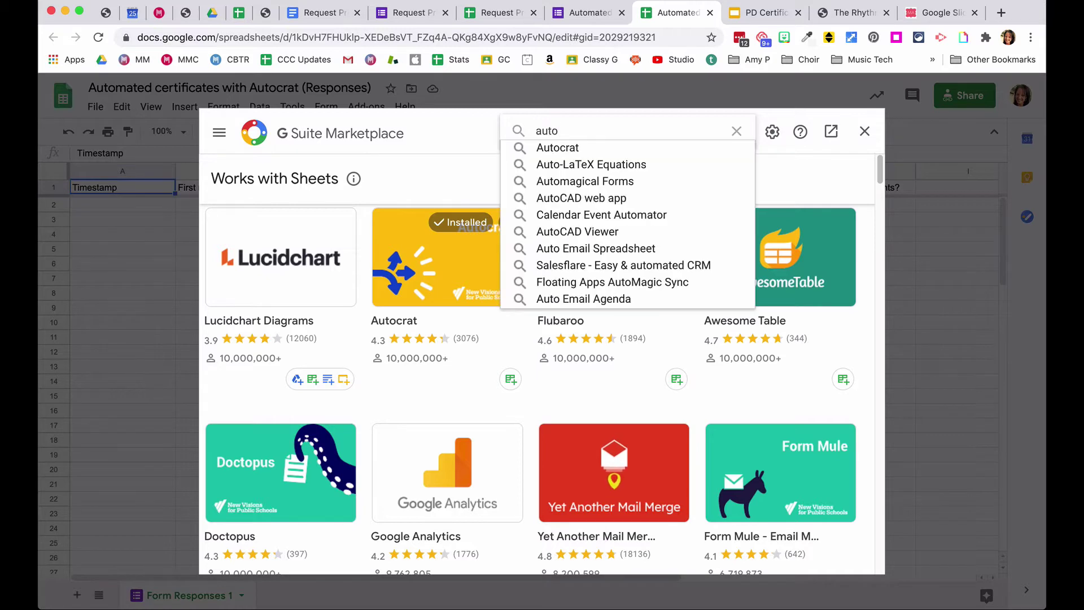
pyautogui.click(612, 149)
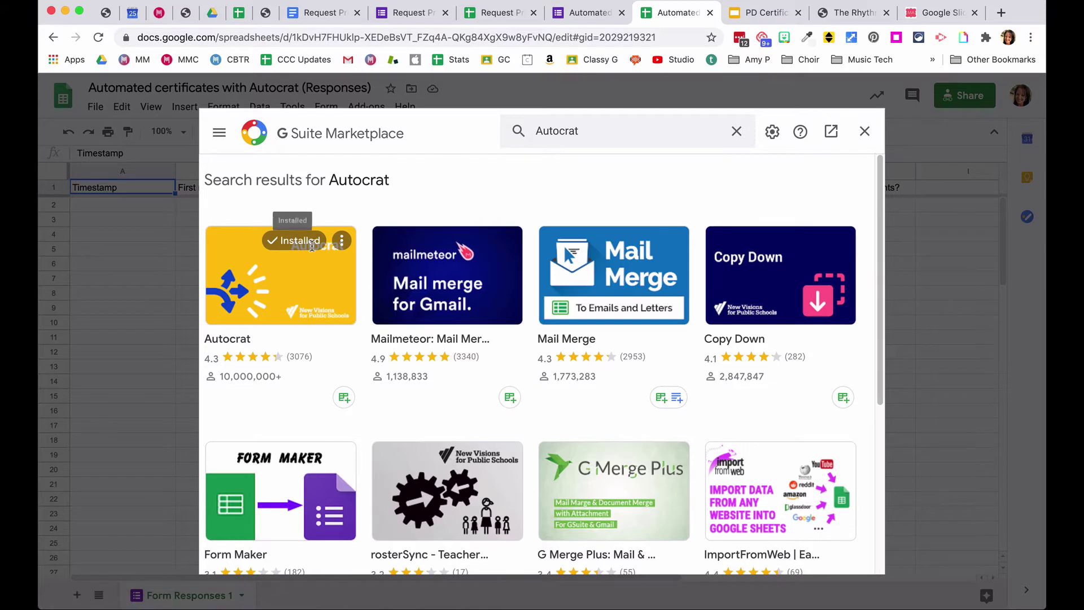
pyautogui.click(866, 132)
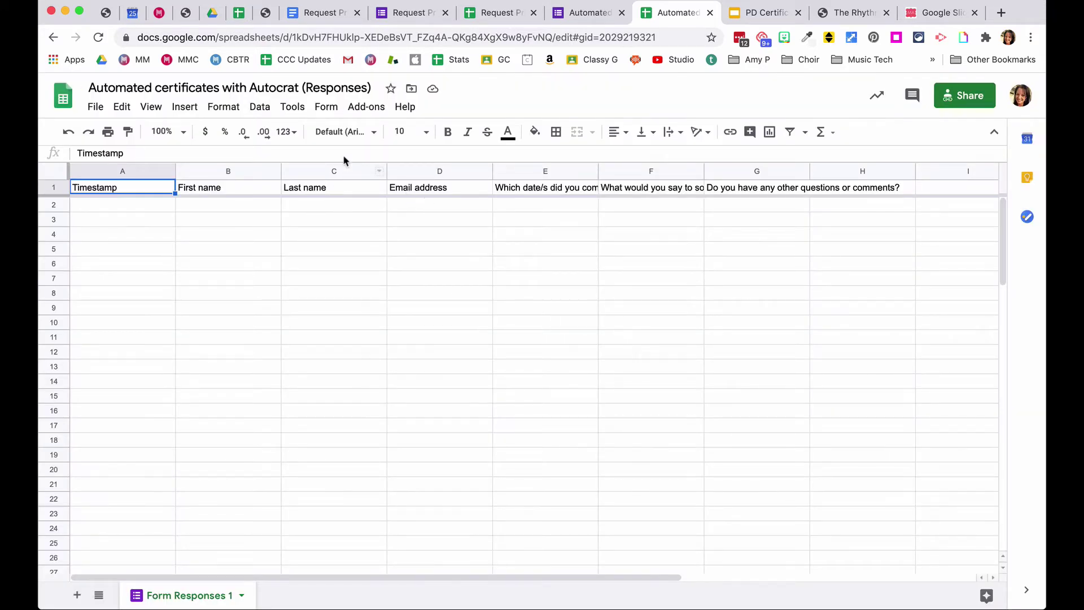
# - Launch Autocrat from the Add-ons menu on the responses spreadsheet
pyautogui.click(356, 110)
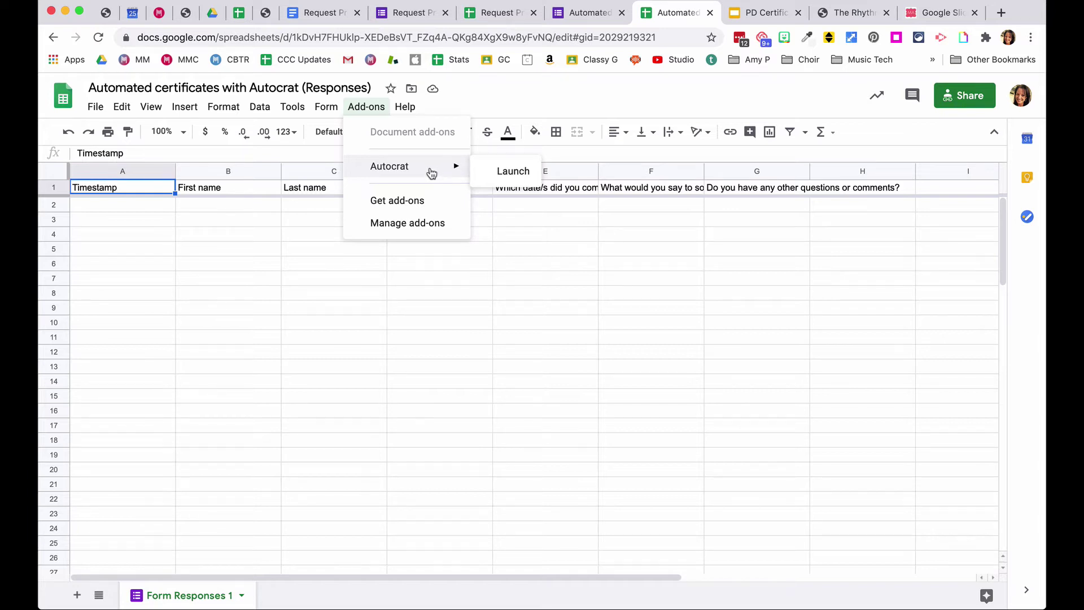
pyautogui.click(502, 175)
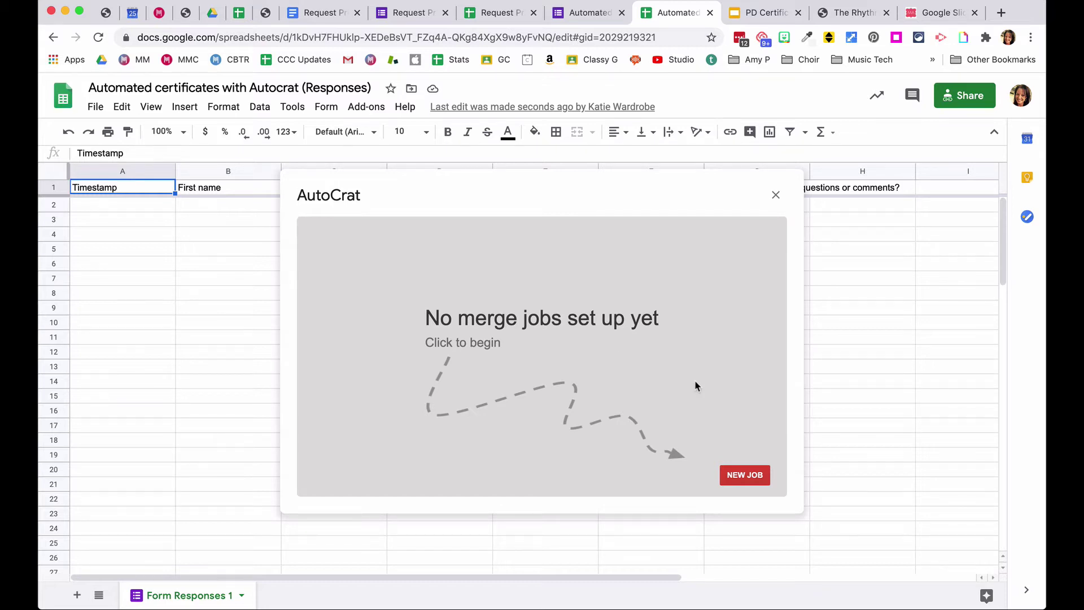
# - Create a new Autocrat merge job named 'PD certificate Autocrat demo' and continue
pyautogui.click(747, 476)
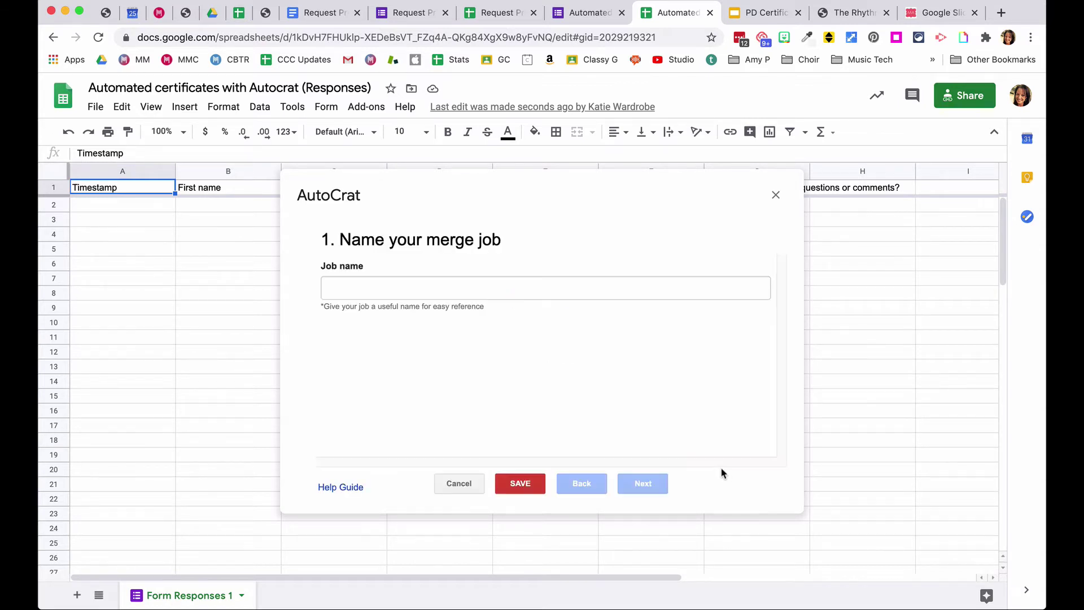
pyautogui.click(396, 293)
pyautogui.write('PD certificatree ')
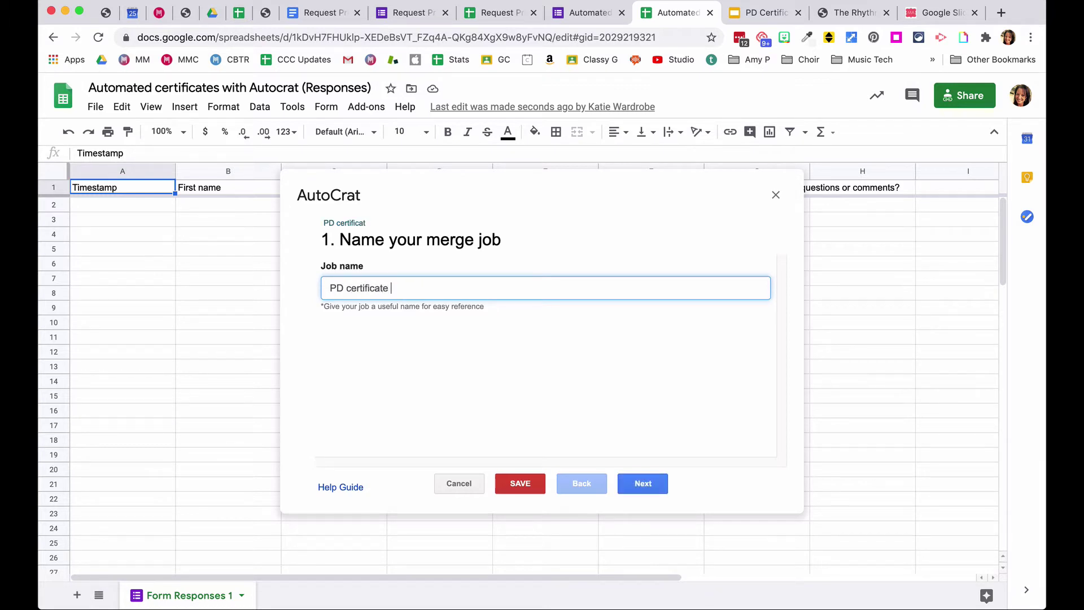
pyautogui.write('Autocrat demo')
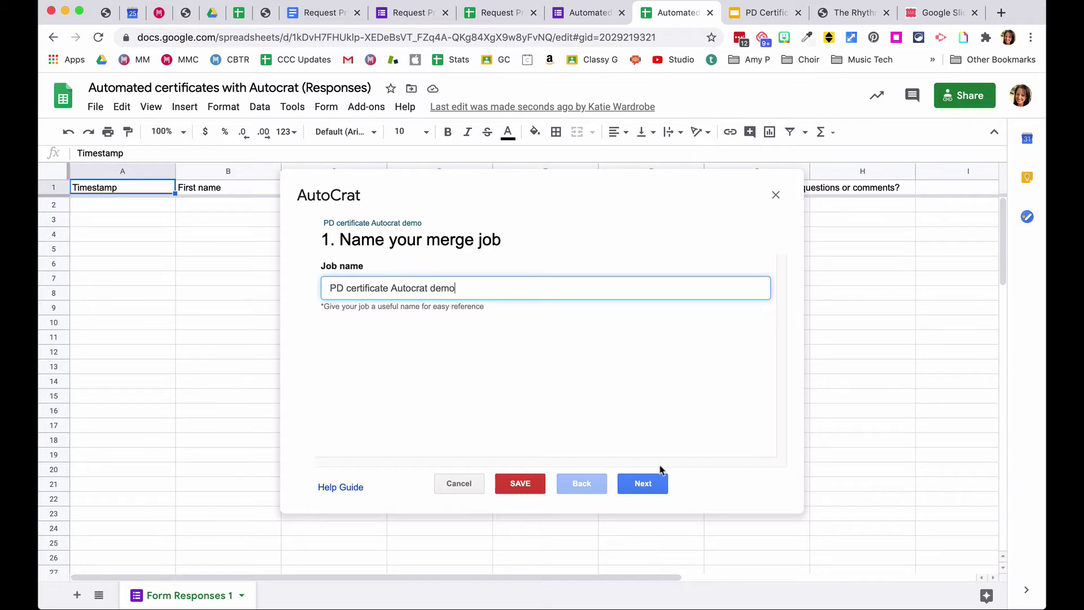
pyautogui.click(648, 488)
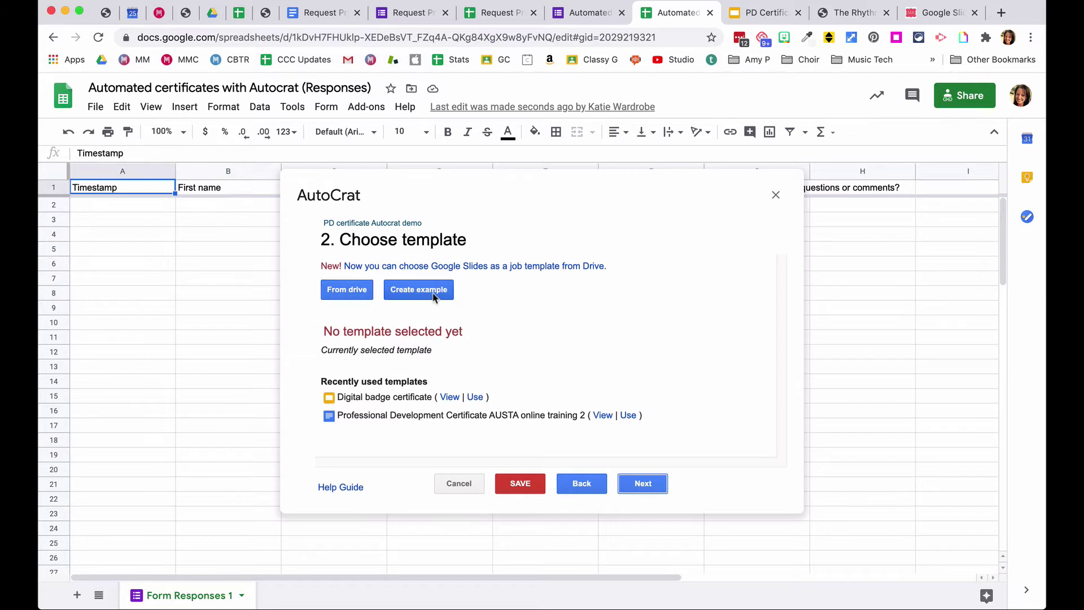
# - Choose the PD Certificate Webinar slides from Drive as the template, advance to tag mapping, view the slides
pyautogui.click(346, 292)
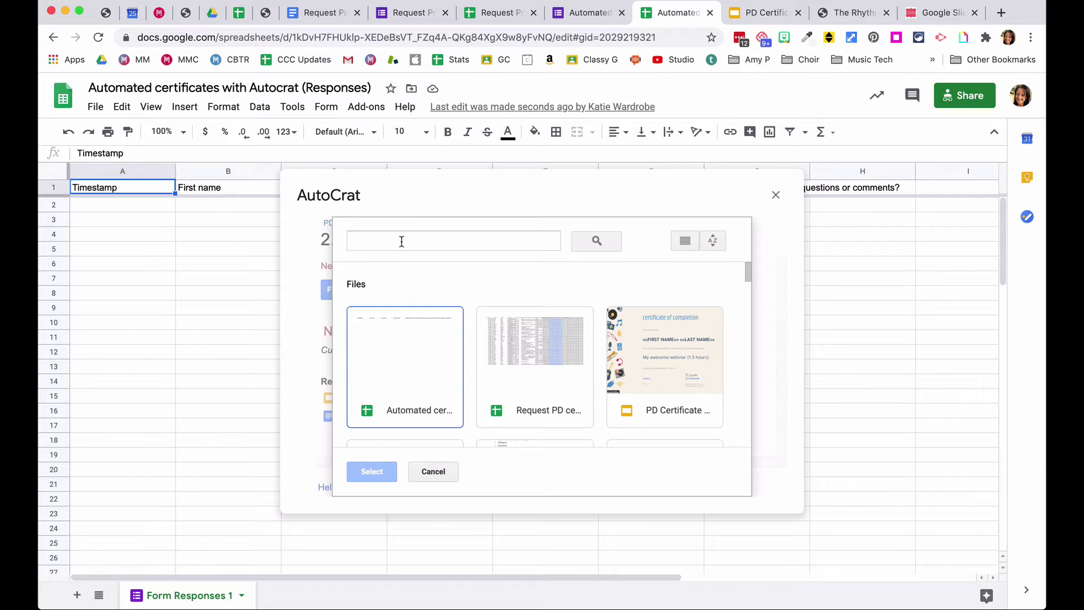
pyautogui.click(668, 374)
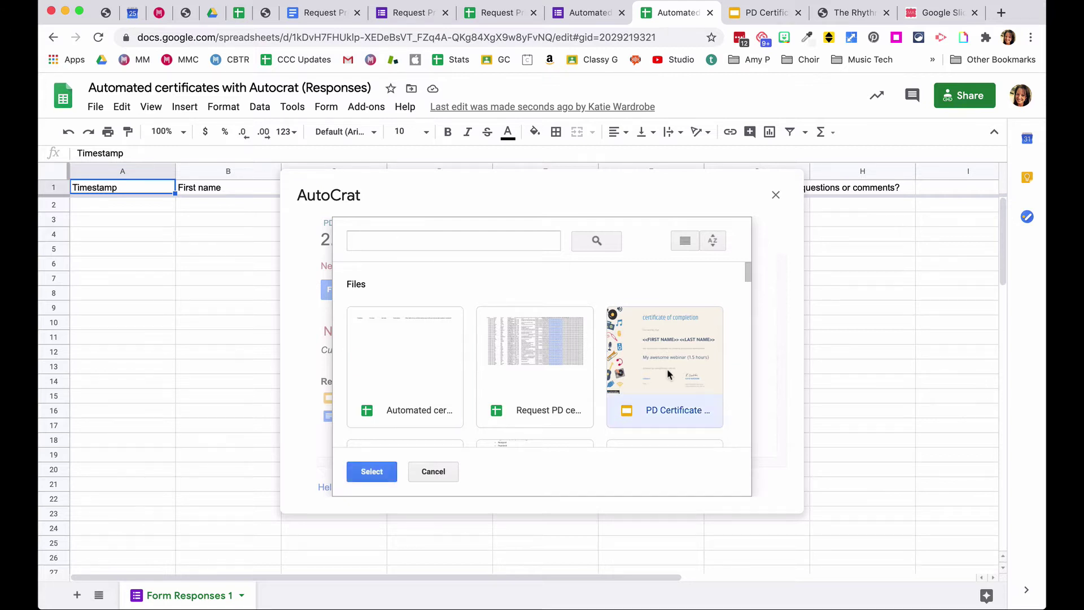
pyautogui.click(367, 478)
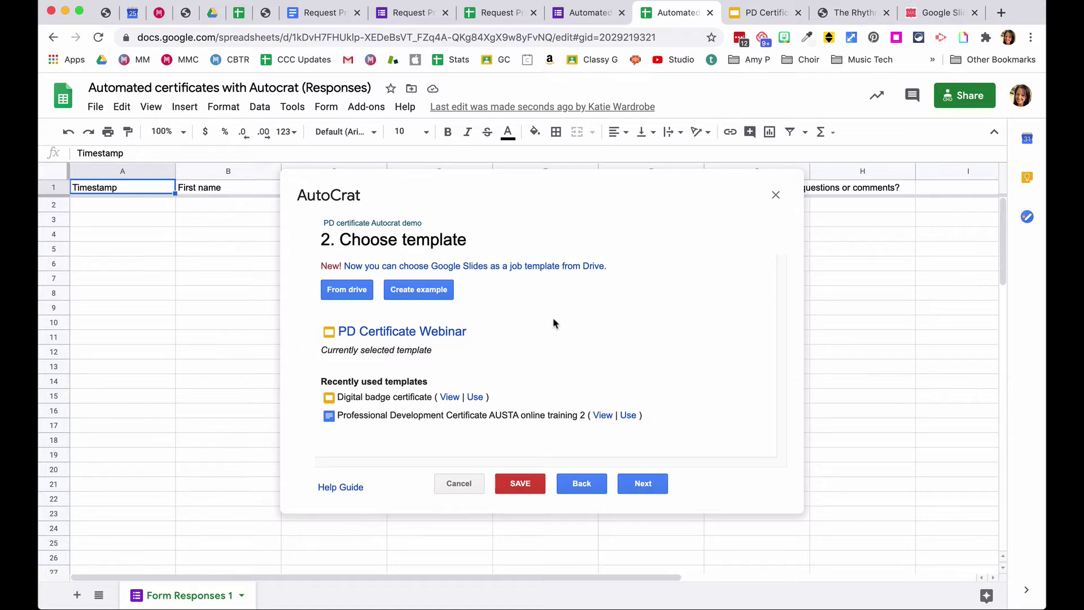
pyautogui.click(643, 485)
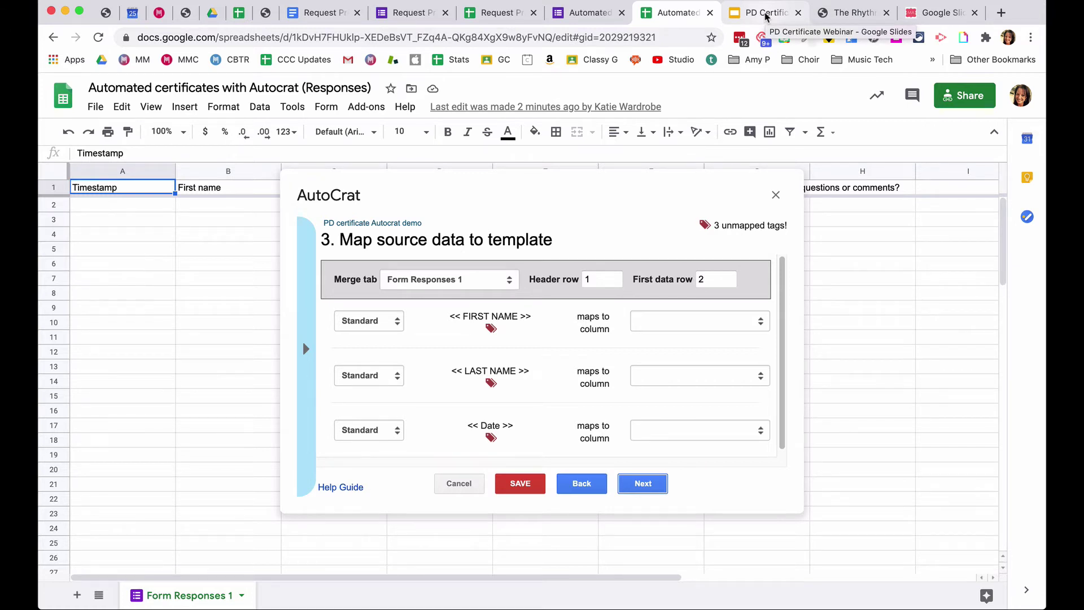
pyautogui.click(765, 16)
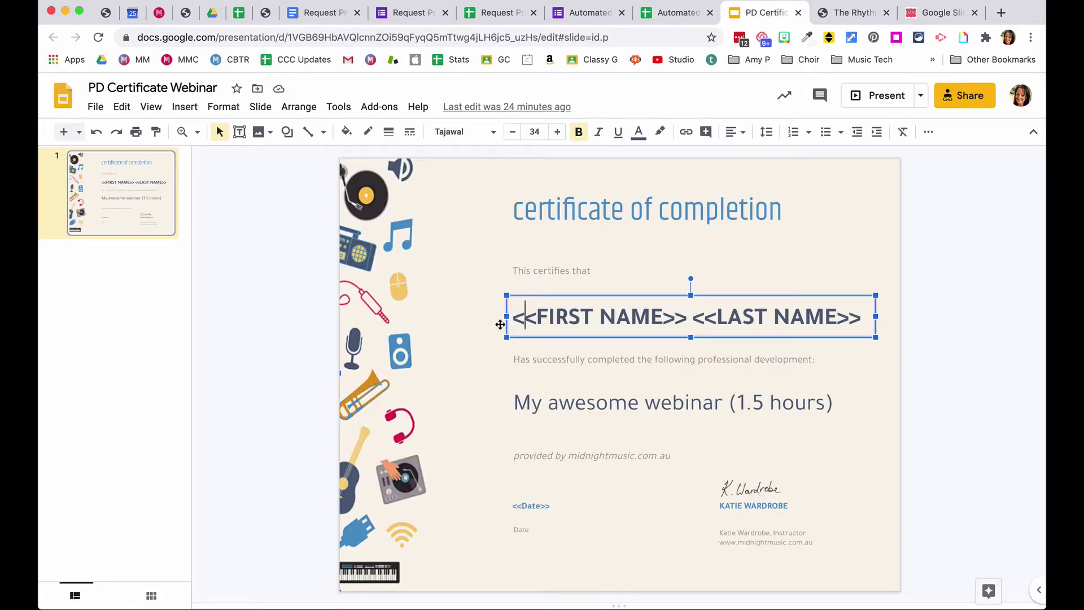
# - Inspect the <<FIRST NAME>> and <<LAST NAME>> tags in the certificate's name text box
pyautogui.click(472, 339)
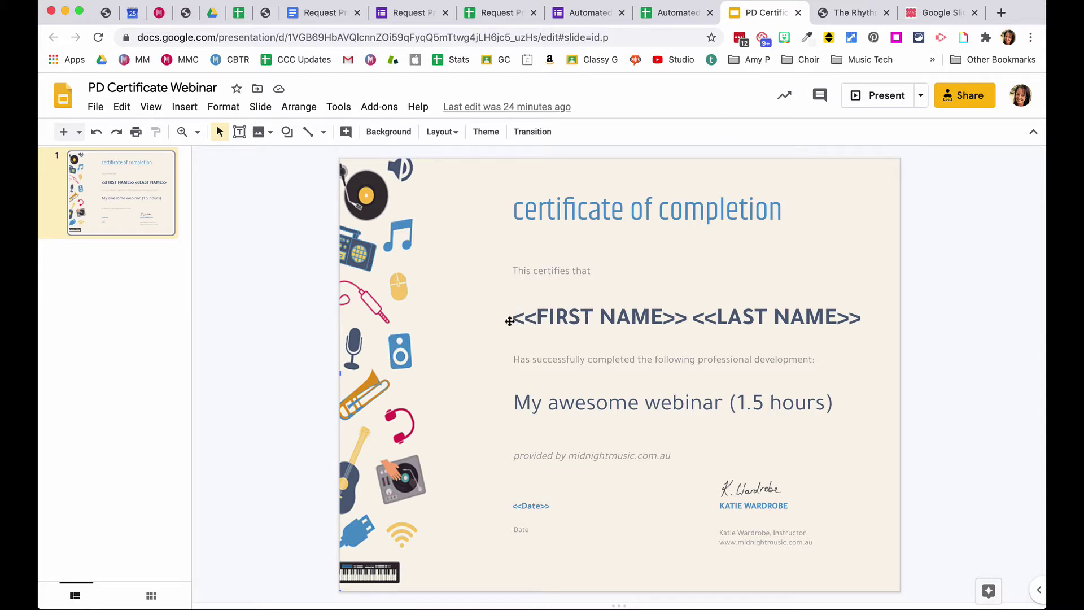
pyautogui.click(522, 321)
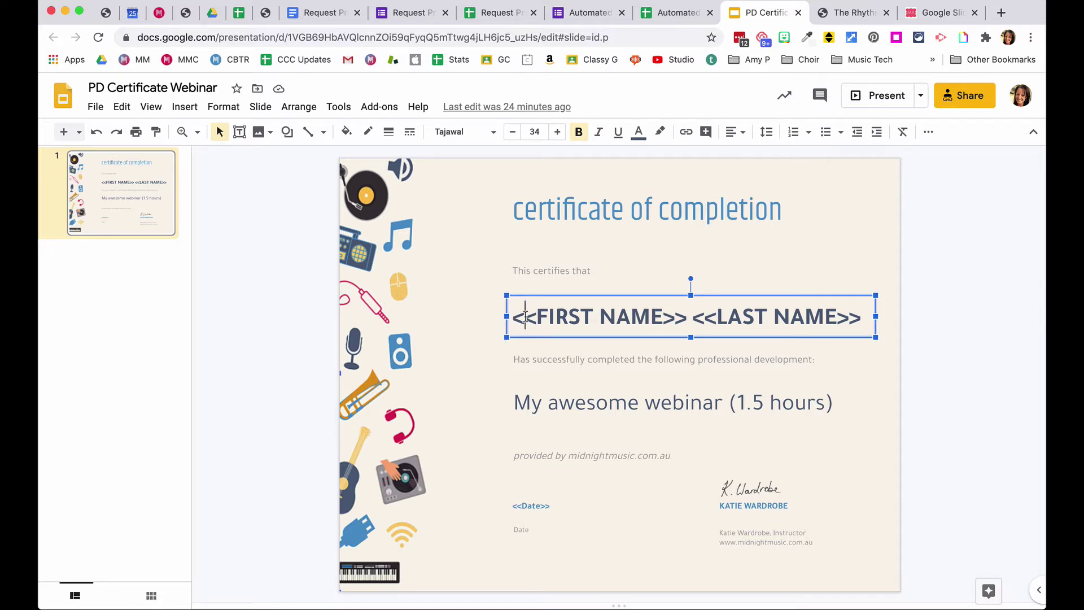
pyautogui.moveTo(518, 319); pyautogui.dragTo(497, 326)
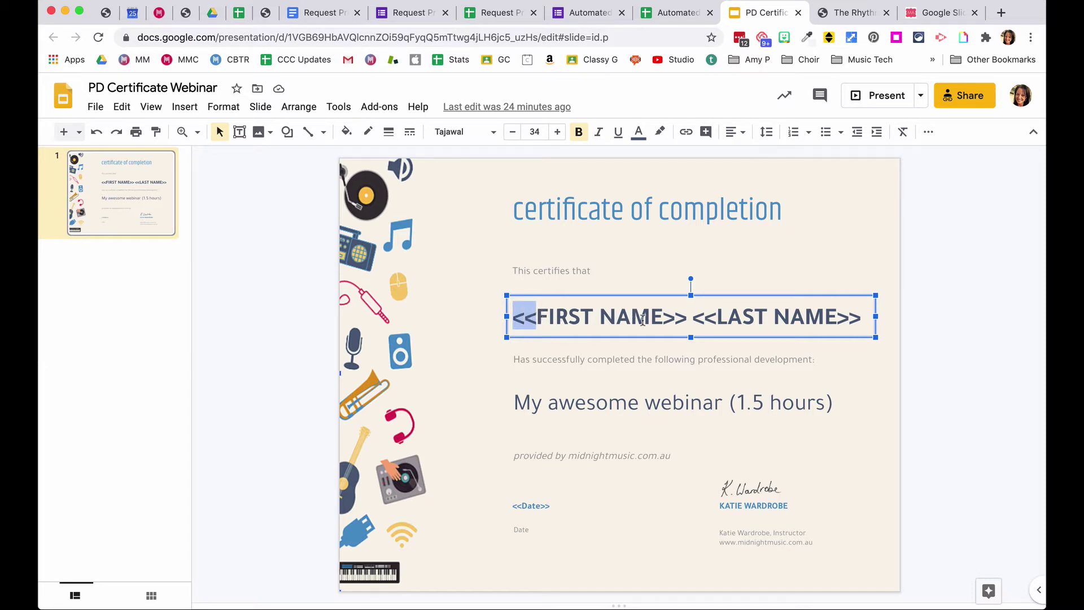
pyautogui.moveTo(661, 320); pyautogui.dragTo(686, 323)
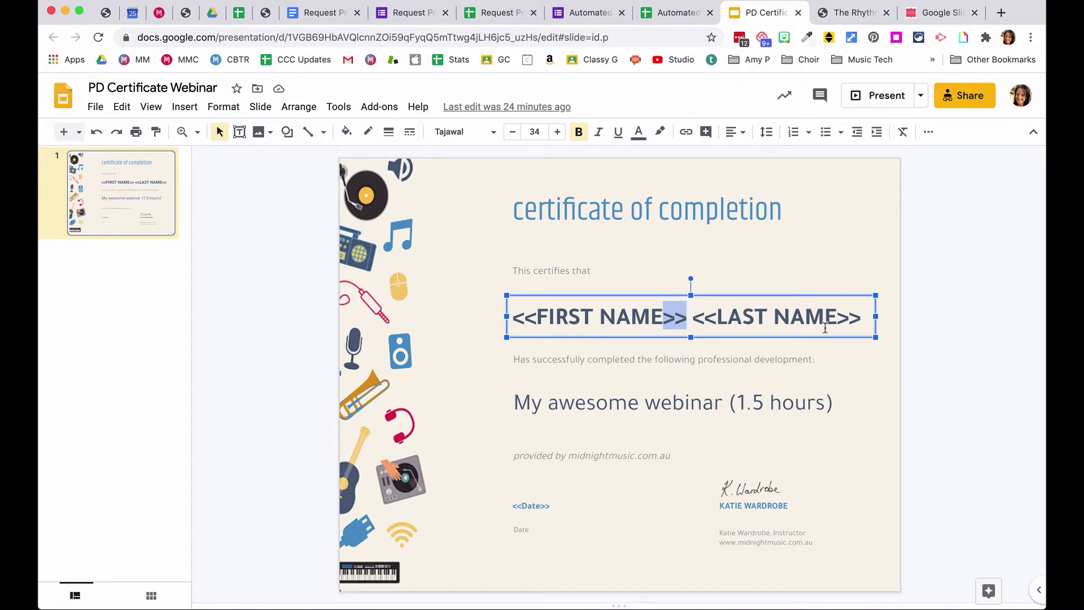
pyautogui.click(568, 318)
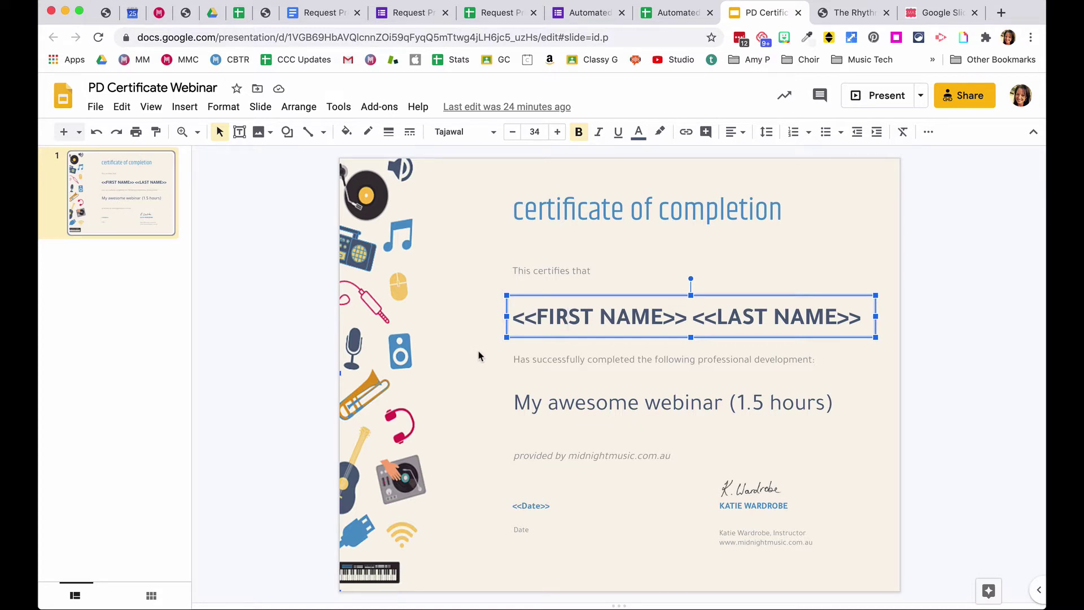
pyautogui.moveTo(512, 317); pyautogui.dragTo(694, 311)
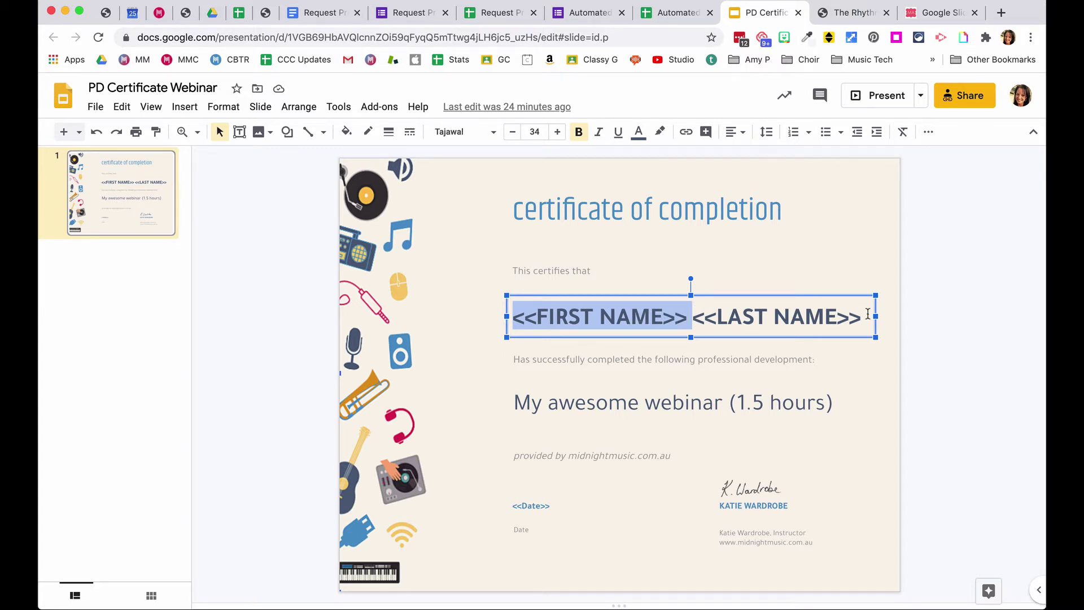
pyautogui.click(494, 432)
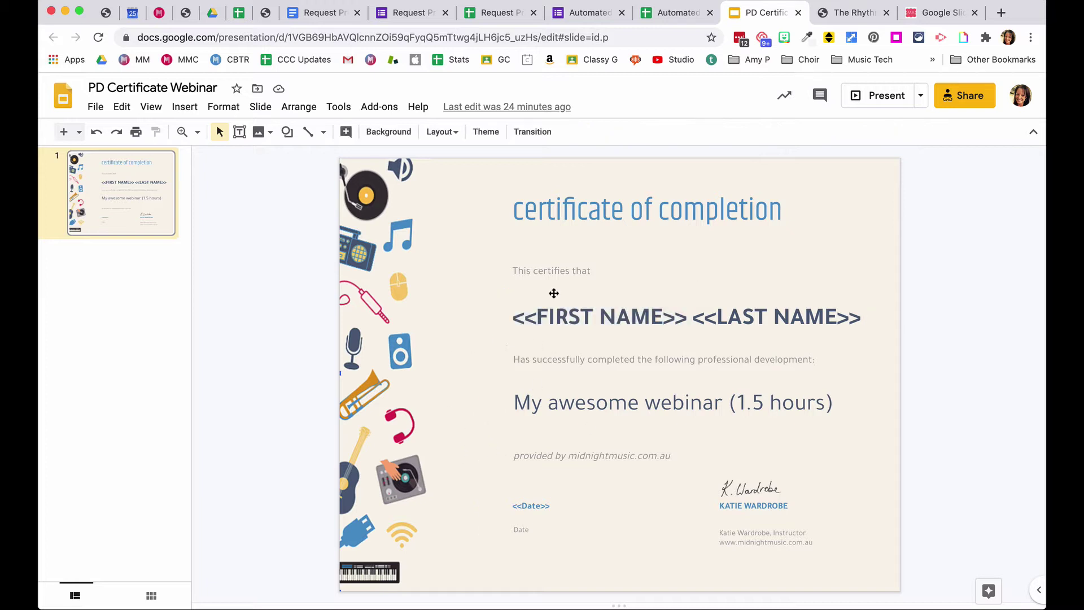
# - Check the <<Date>> tag, then return to the responses spreadsheet's AutoCrat mapping
pyautogui.click(517, 507)
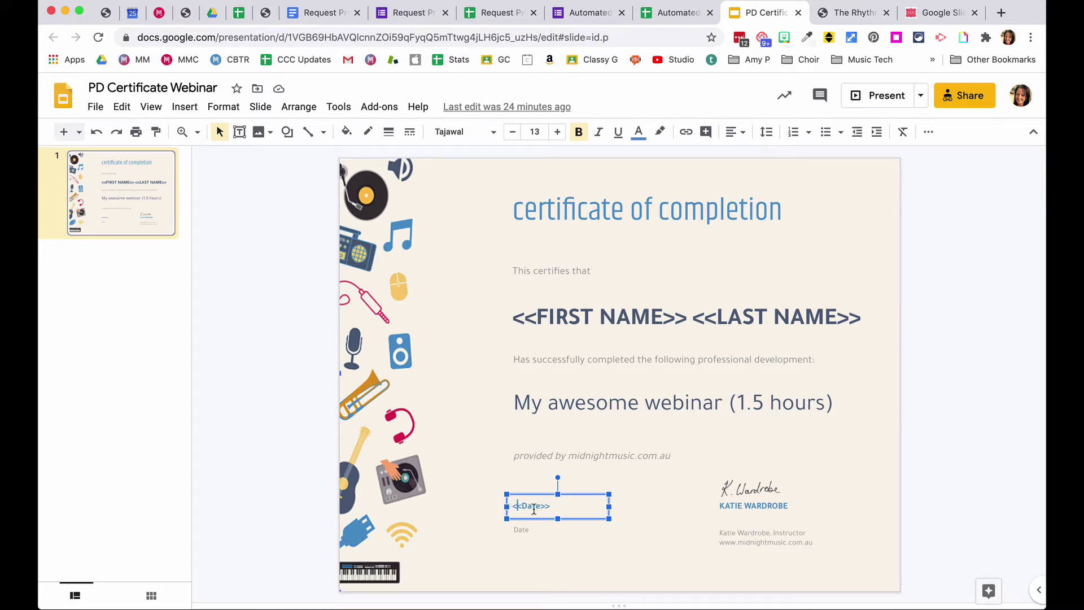
pyautogui.click(672, 522)
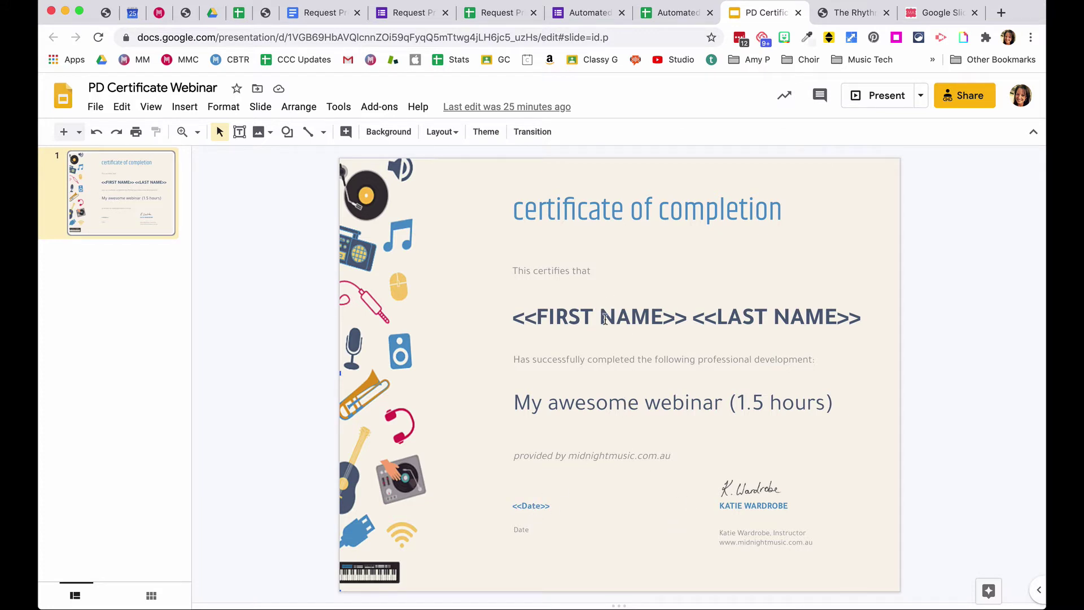
pyautogui.click(658, 17)
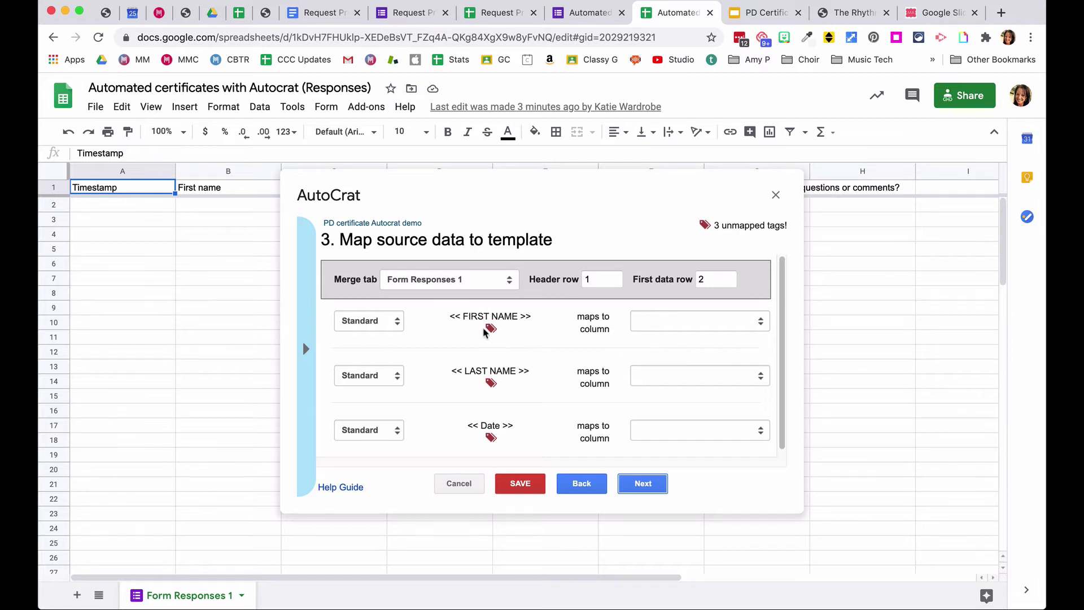
# - Map FIRST NAME to First name, LAST NAME to Last name, and Date to 'Which date/s did you complete the training?'
pyautogui.click(699, 329)
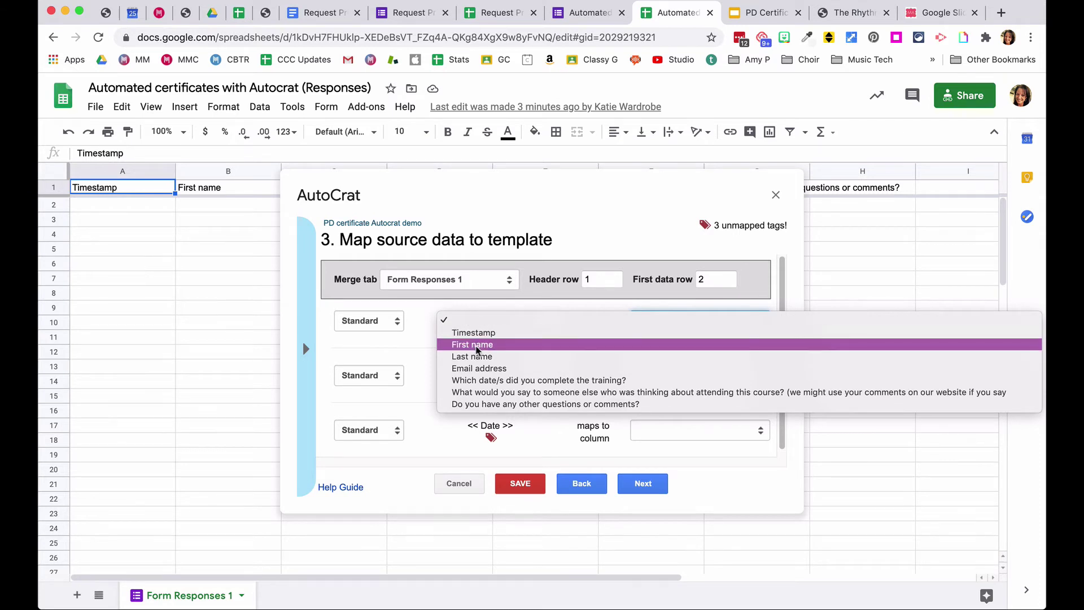
pyautogui.click(476, 345)
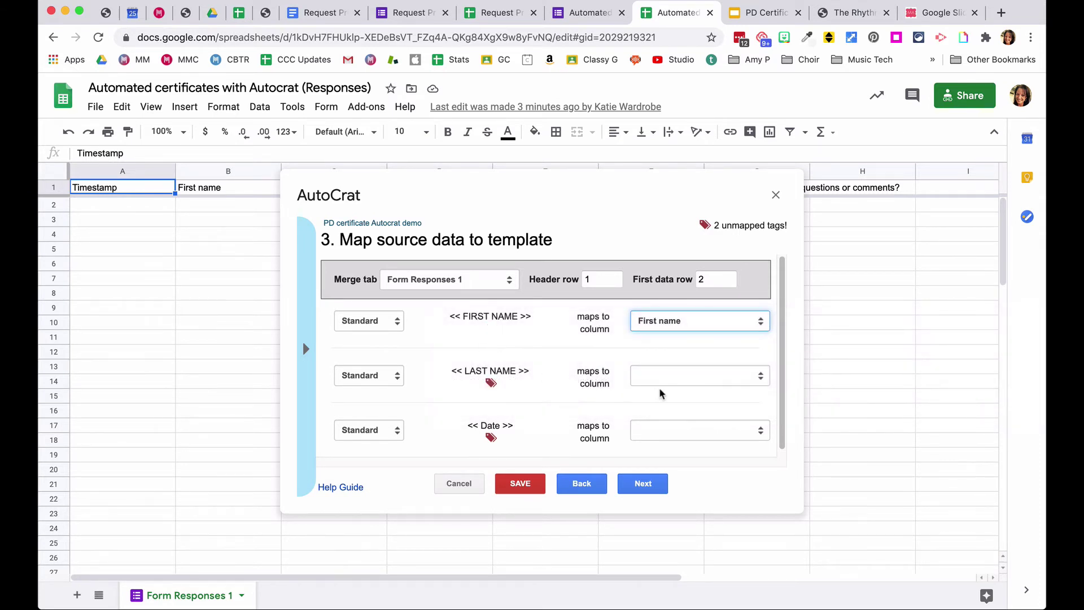
pyautogui.click(694, 377)
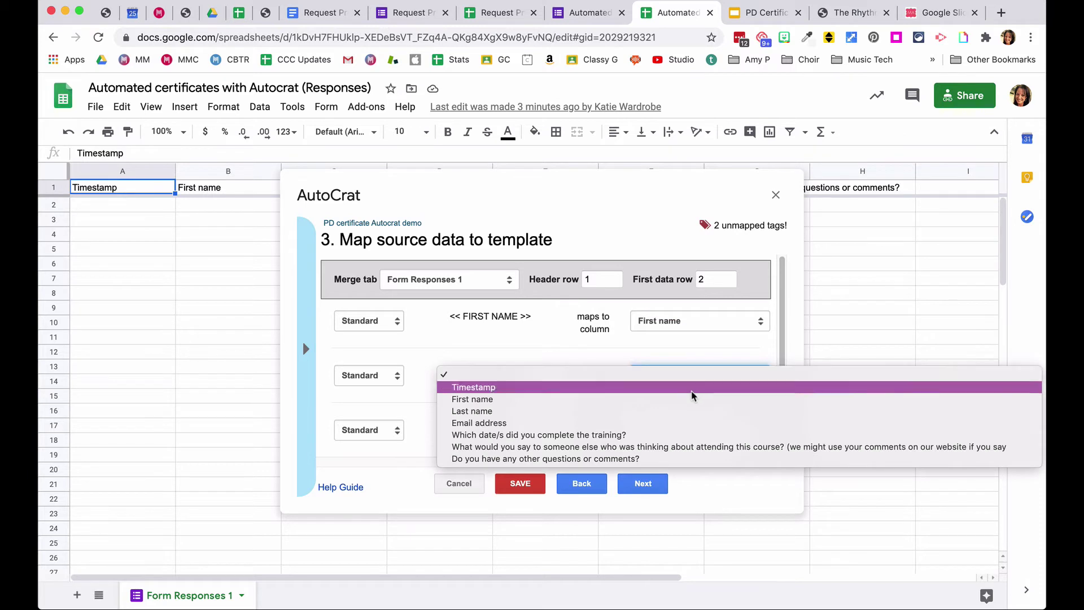
pyautogui.click(694, 413)
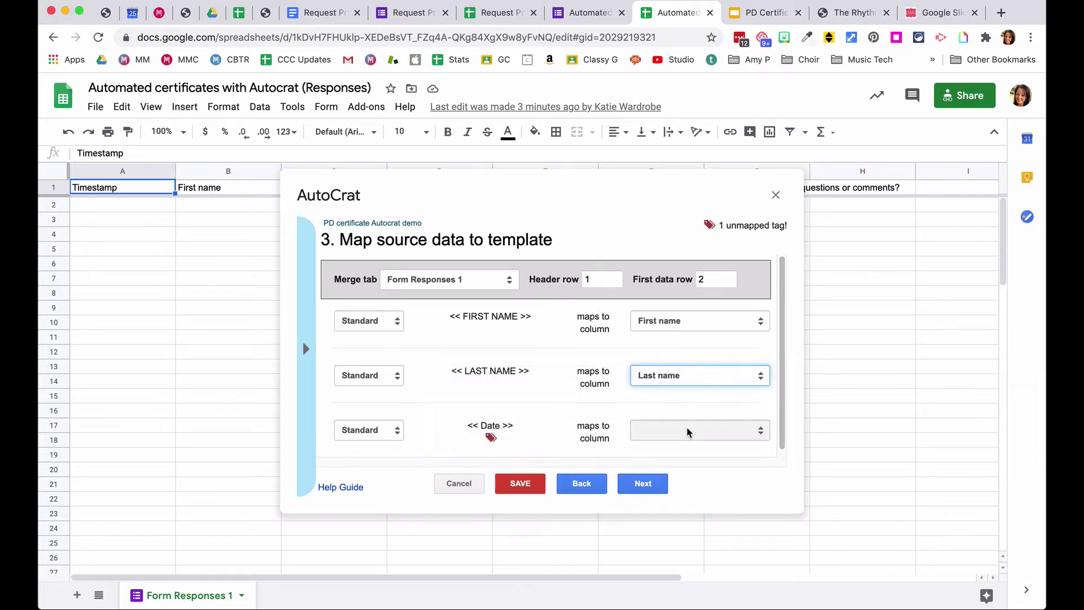
pyautogui.click(690, 430)
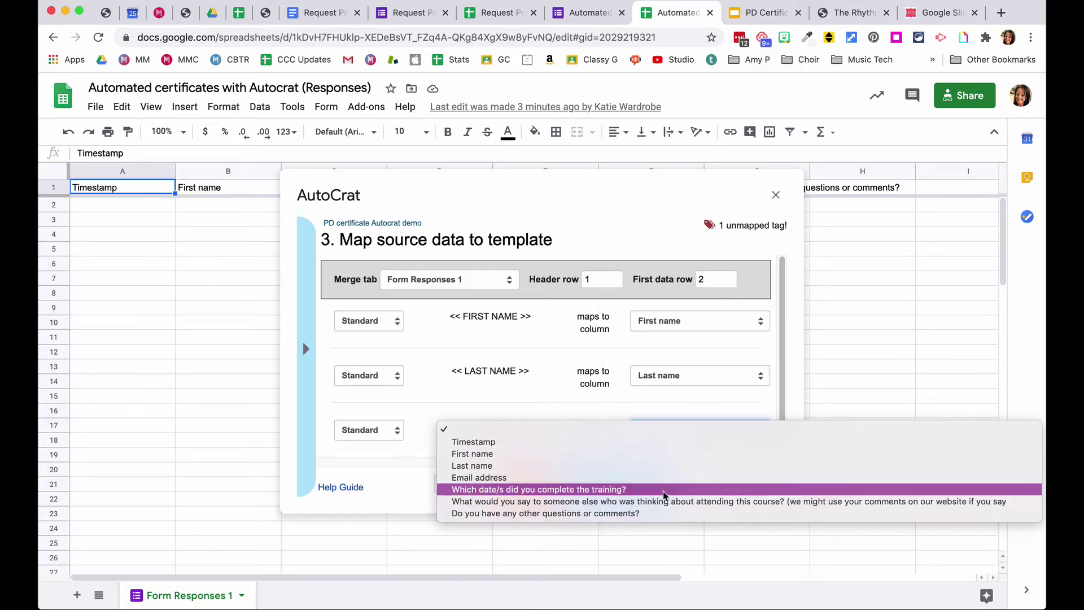
pyautogui.click(664, 490)
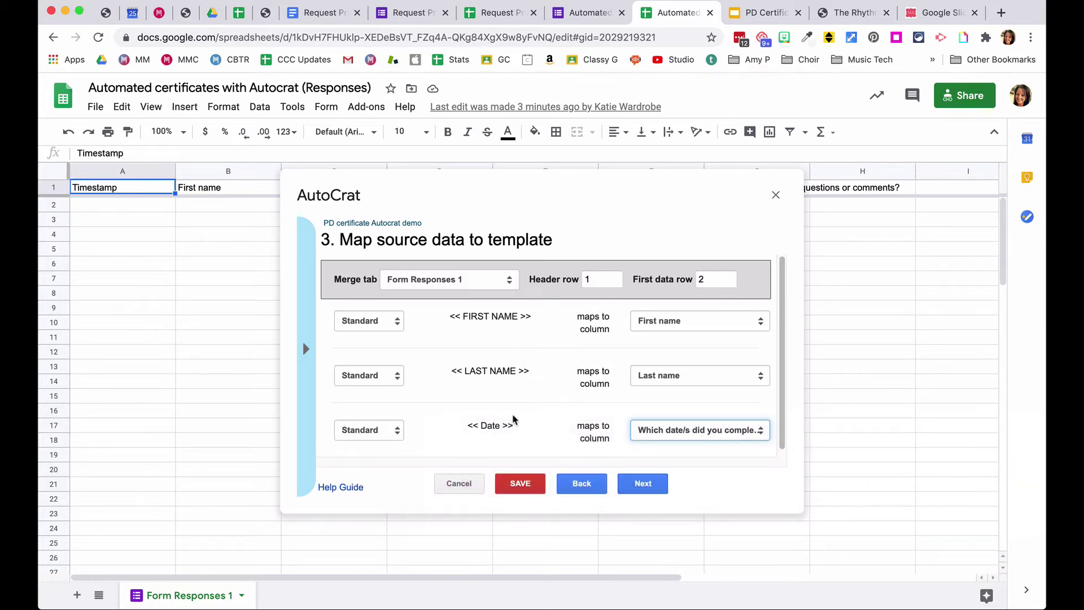
pyautogui.scroll(-1, 524, 396)
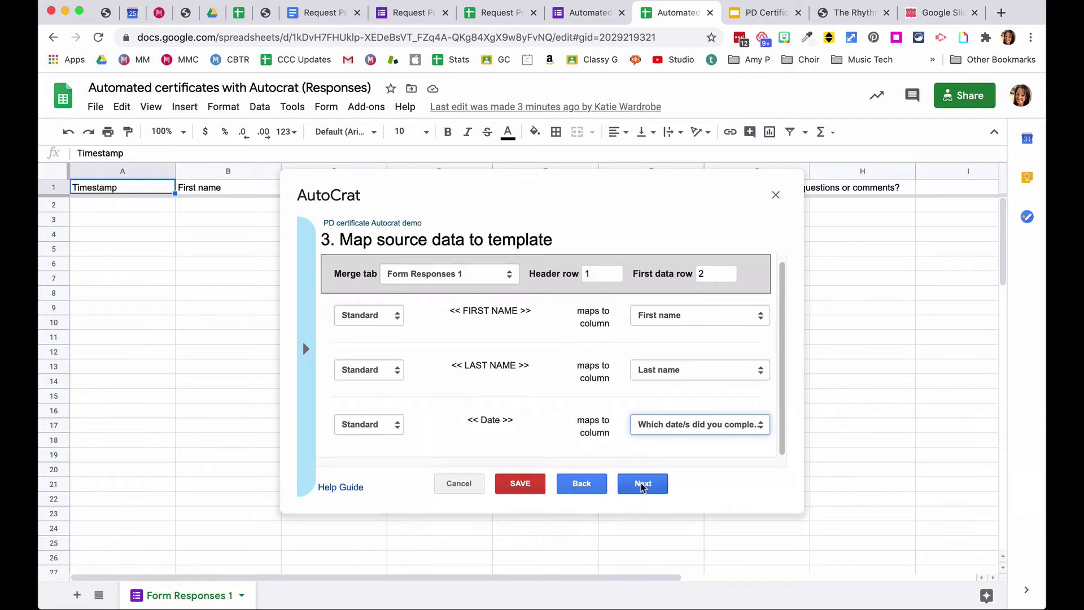
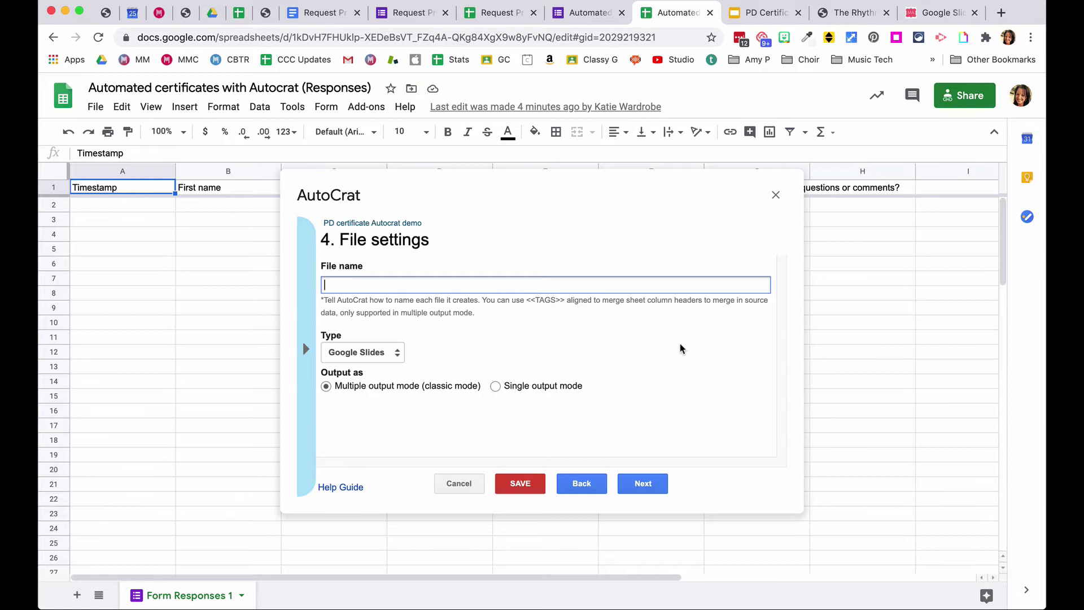
# - Name each file '<<first name>> <<last name>> webinar certificate' and output PDFs
pyautogui.write('<<first name>> <<last name>>')
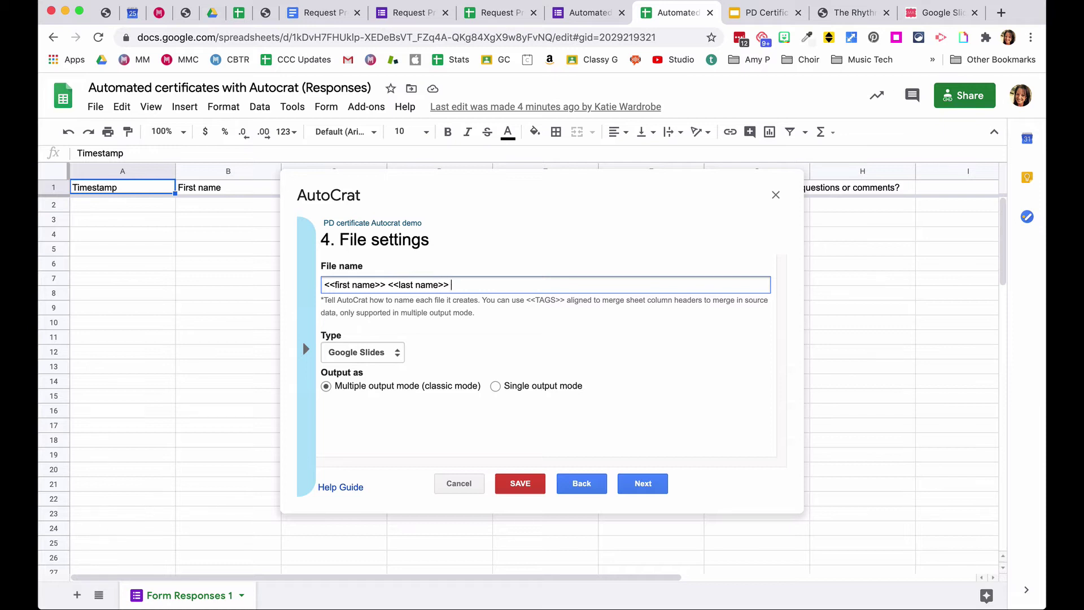
pyautogui.write('webinar certificate')
pyautogui.click(589, 341)
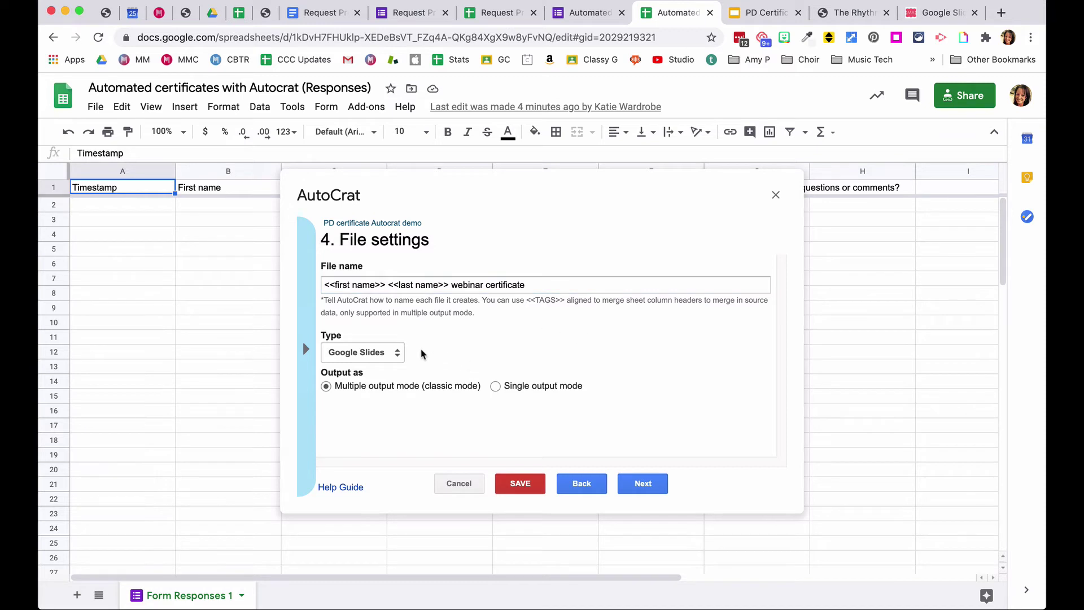
pyautogui.click(380, 354)
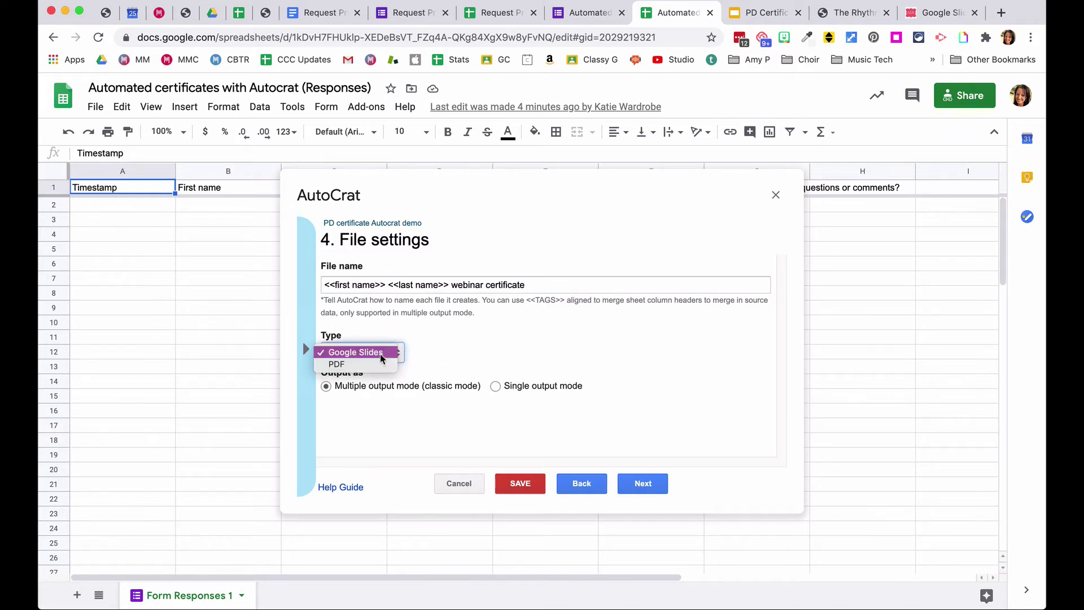
pyautogui.click(352, 370)
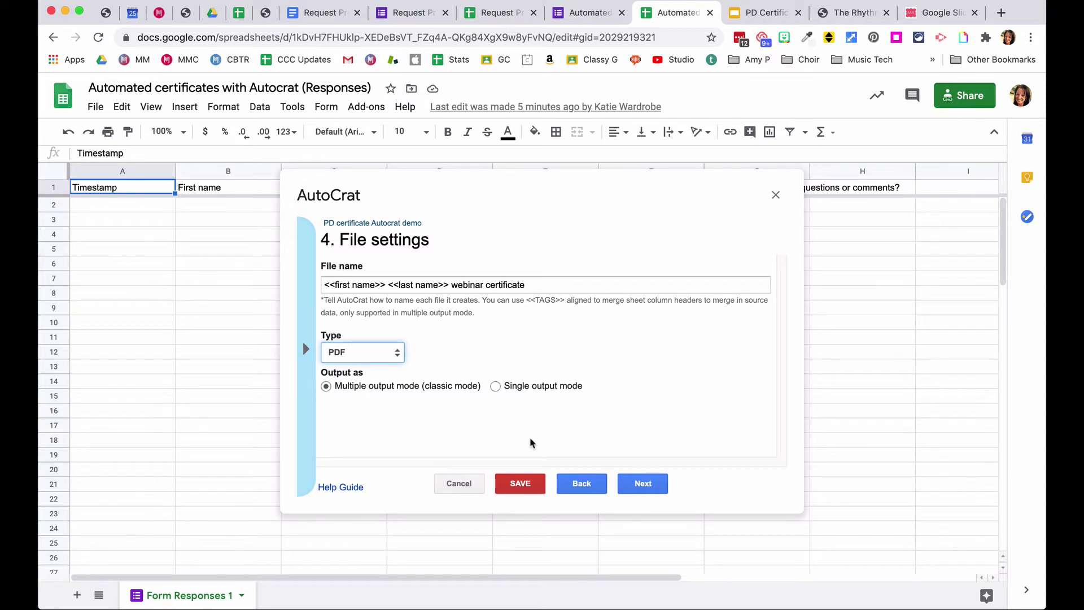
pyautogui.click(642, 484)
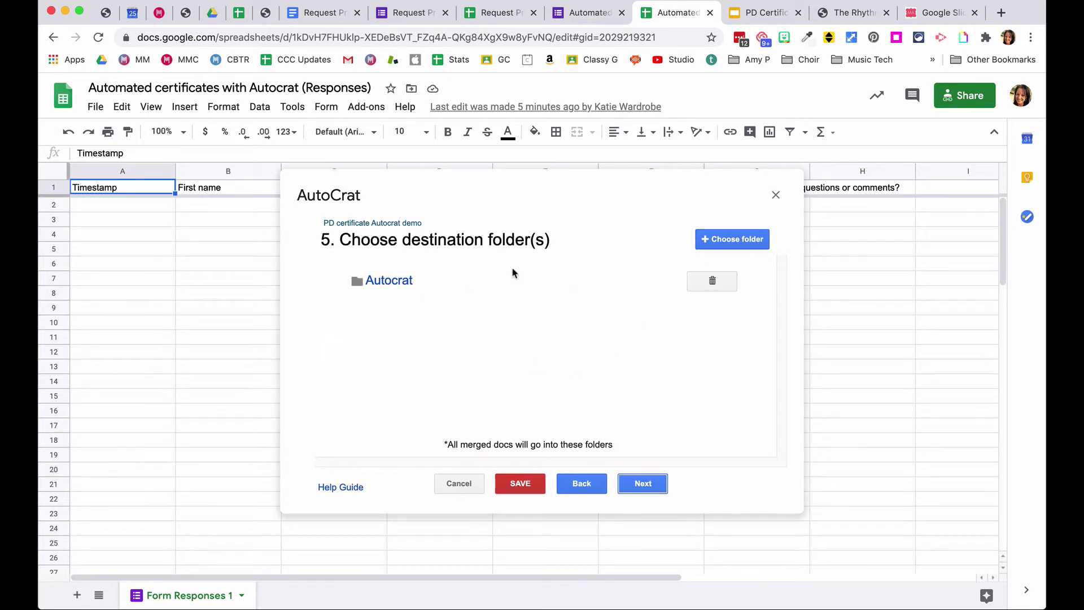
# - Leave Autocrat as the destination folder without picking a new Drive folder
pyautogui.click(734, 241)
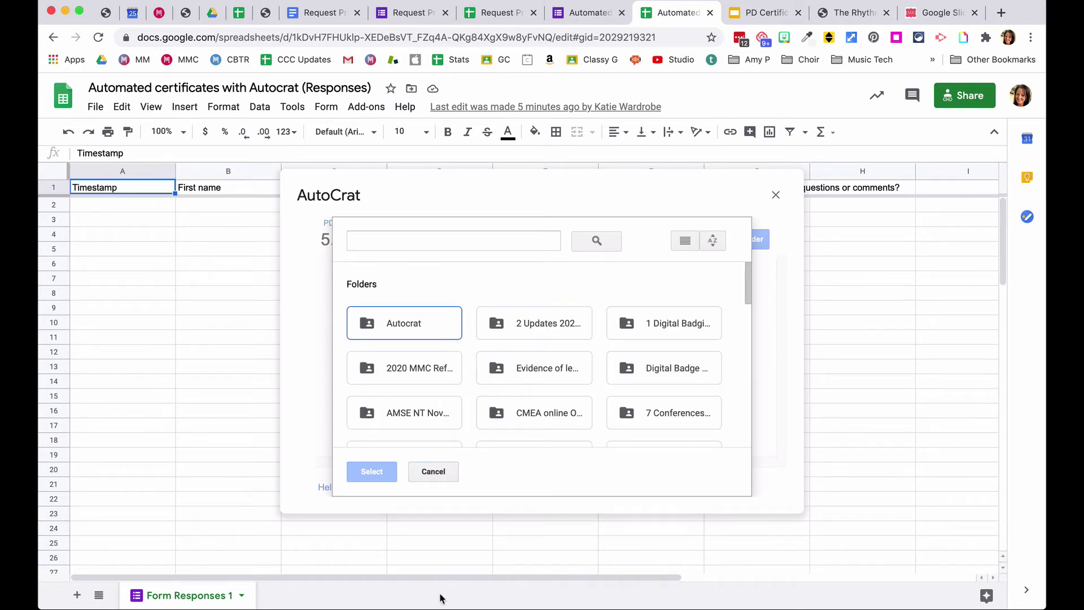
pyautogui.click(433, 473)
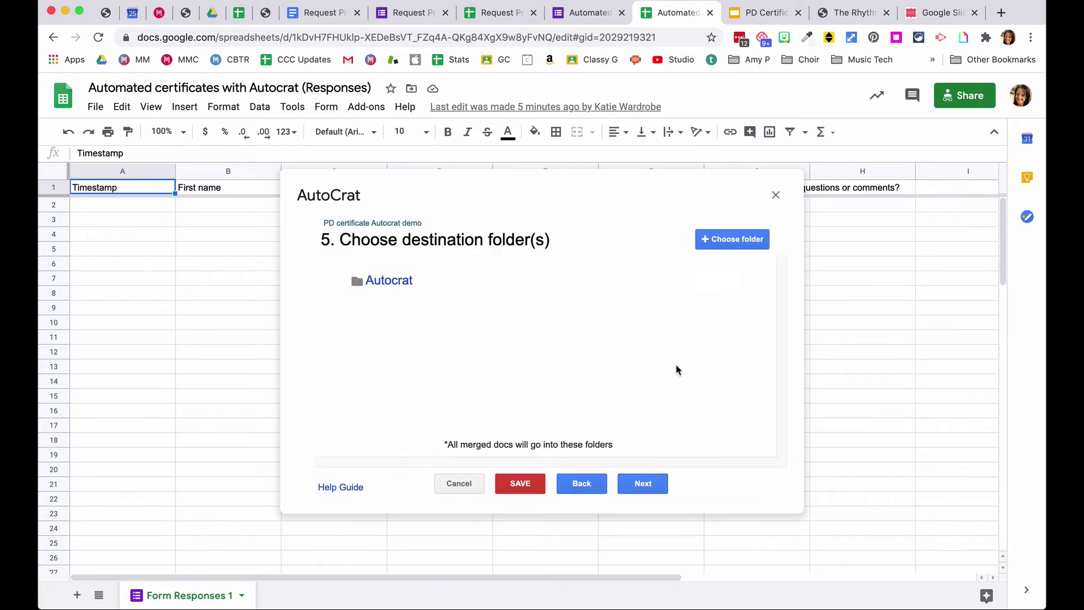
pyautogui.click(636, 488)
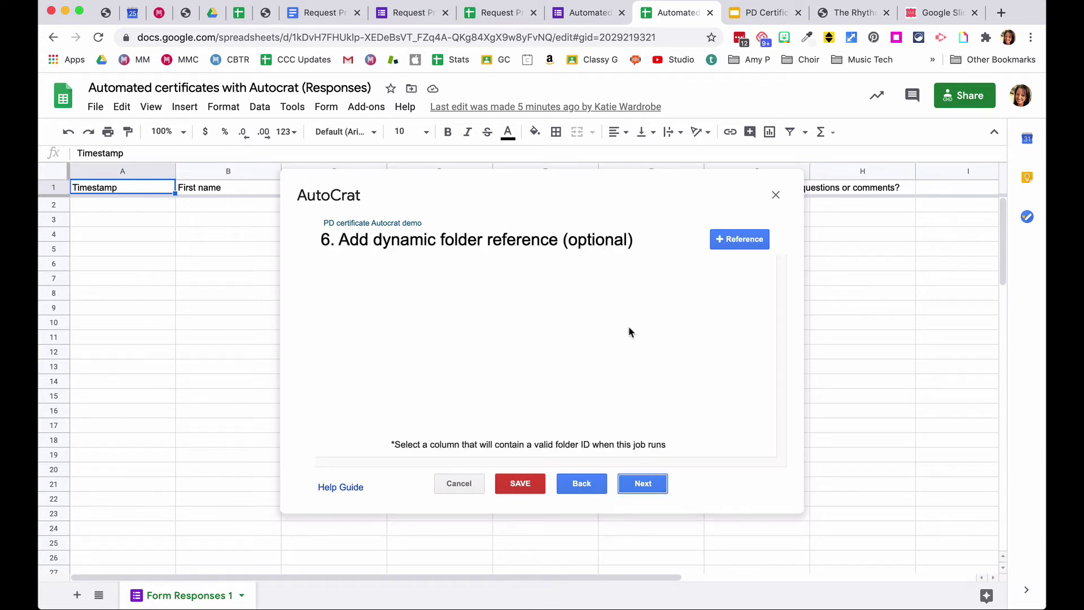
# - Skip the dynamic folder and merge condition steps, then set Share doc? to Yes
pyautogui.click(649, 488)
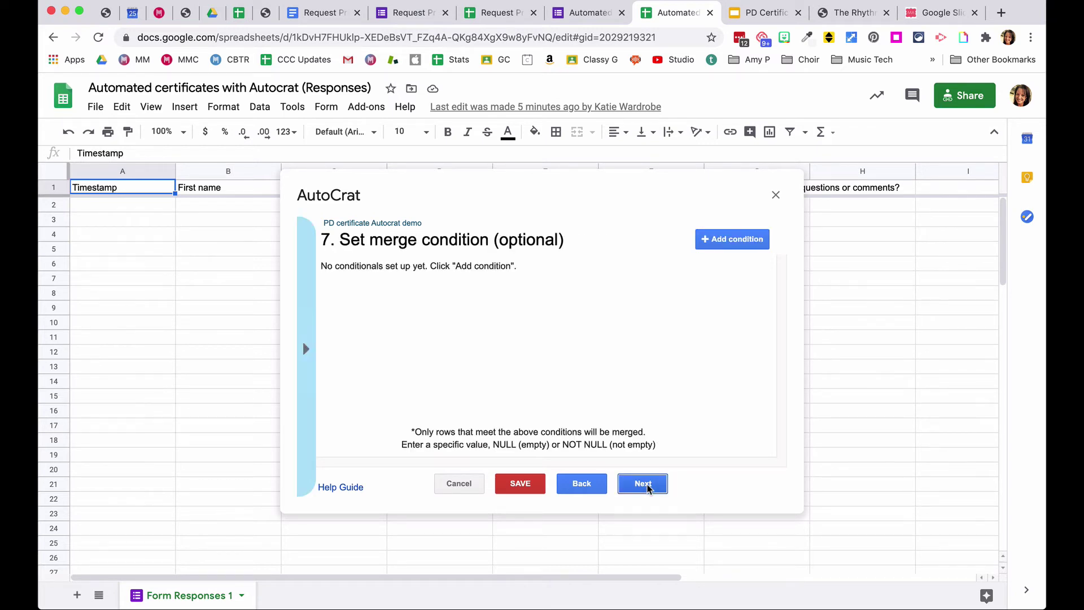
pyautogui.click(649, 489)
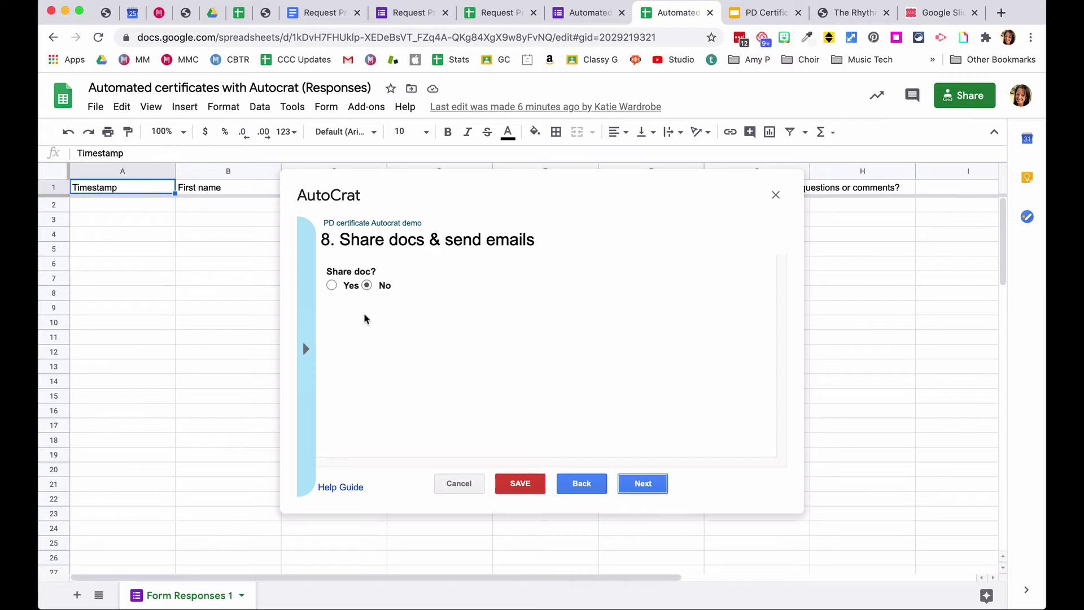
pyautogui.click(332, 287)
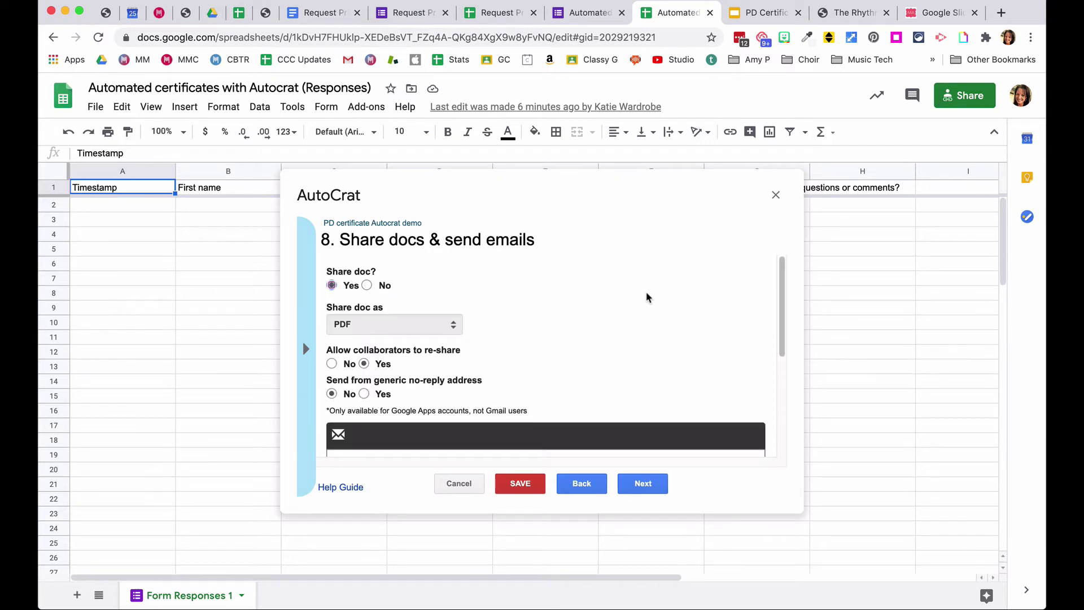
# - Set Send from generic no-reply address to Yes
pyautogui.scroll(-3, 587, 288)
pyautogui.scroll(3, 497, 305)
pyautogui.scroll(-1, 596, 323)
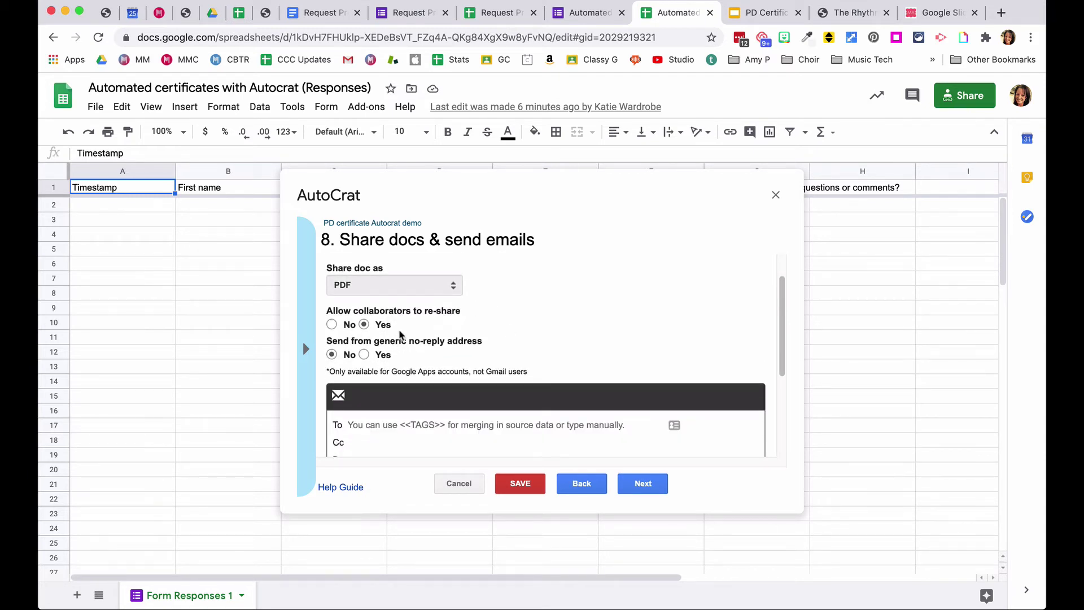
pyautogui.scroll(-1, 496, 316)
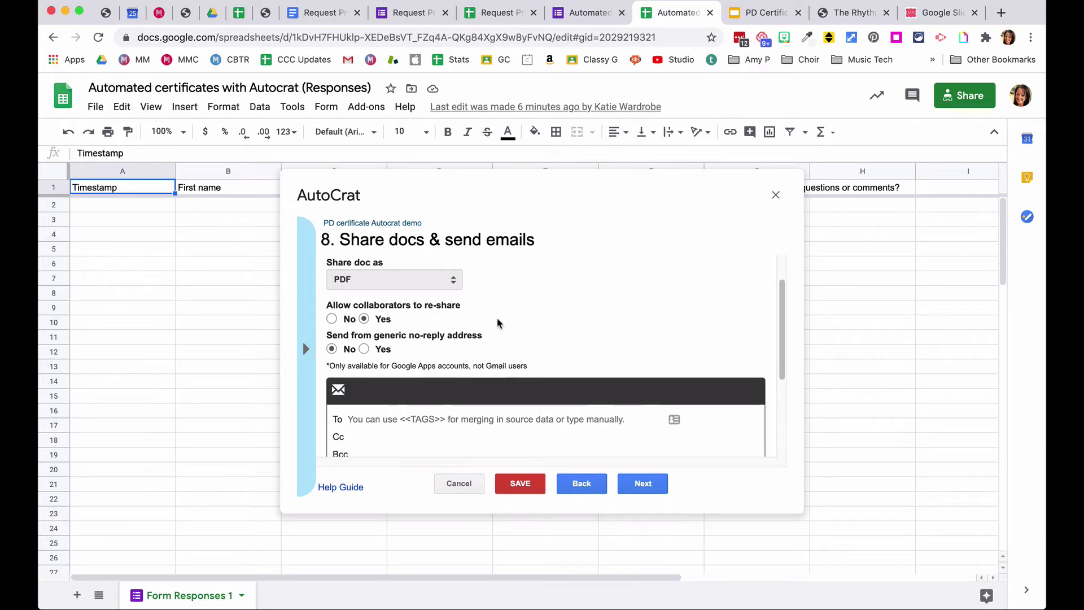
pyautogui.scroll(-1, 494, 331)
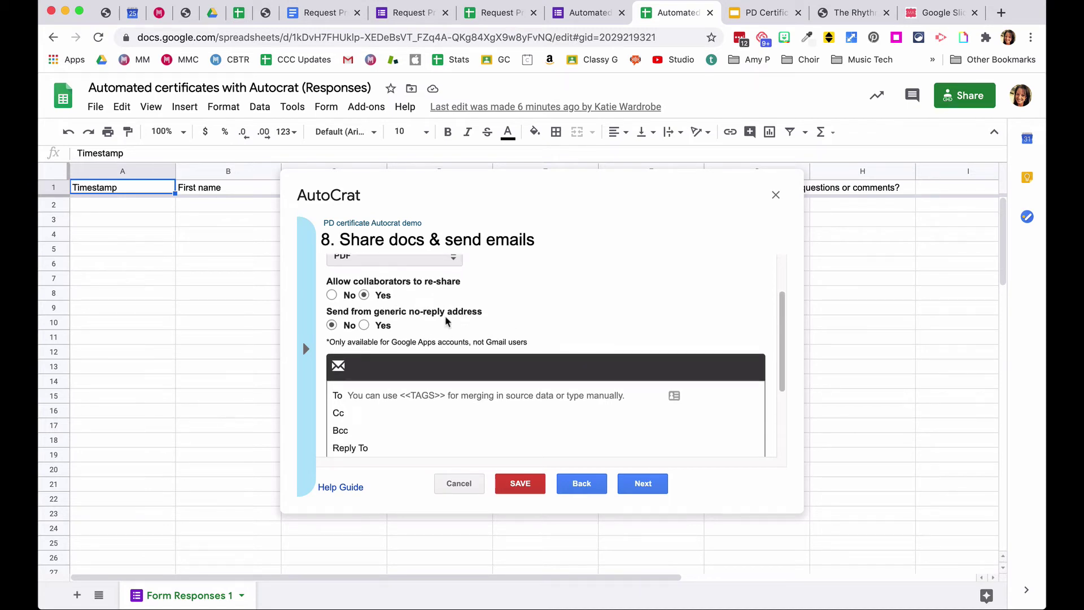
pyautogui.scroll(-1, 504, 305)
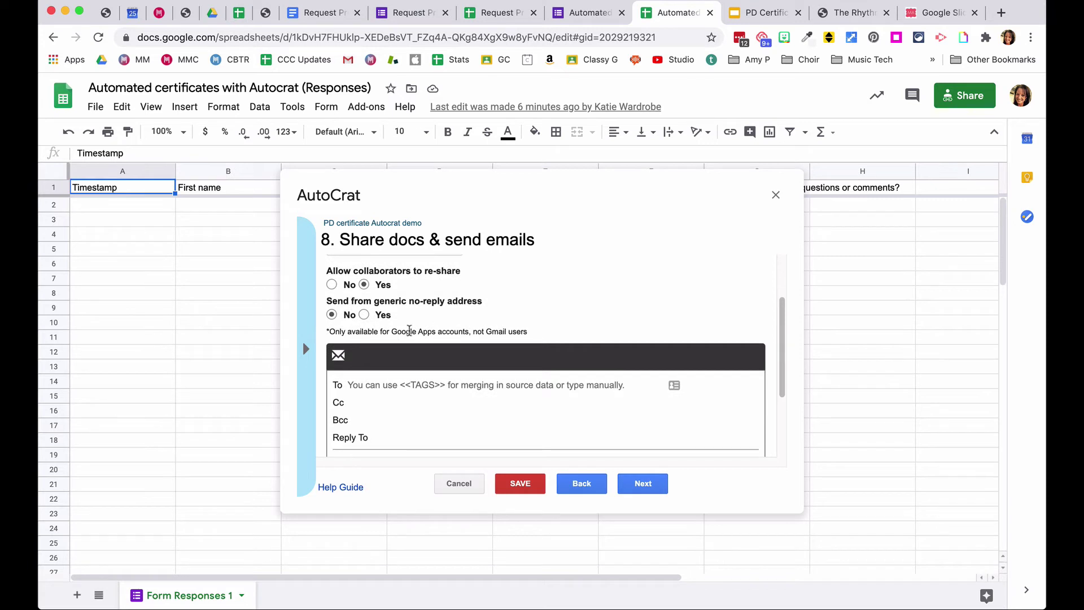
pyautogui.click(364, 315)
# - Start the email's To field, removing the stray 'mi' characters
pyautogui.scroll(-1, 472, 310)
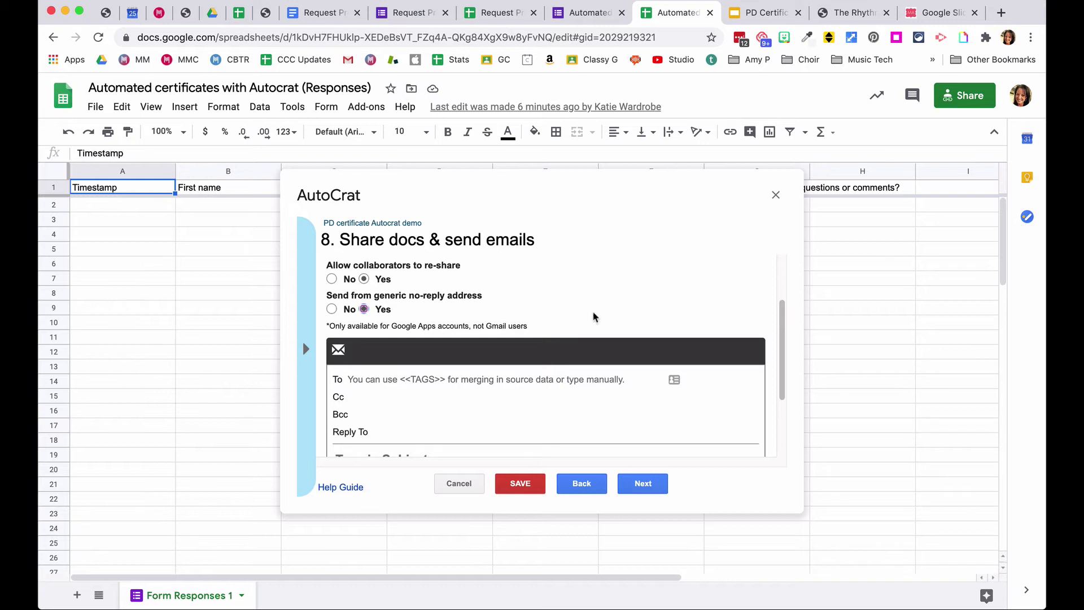
pyautogui.scroll(-1, 601, 295)
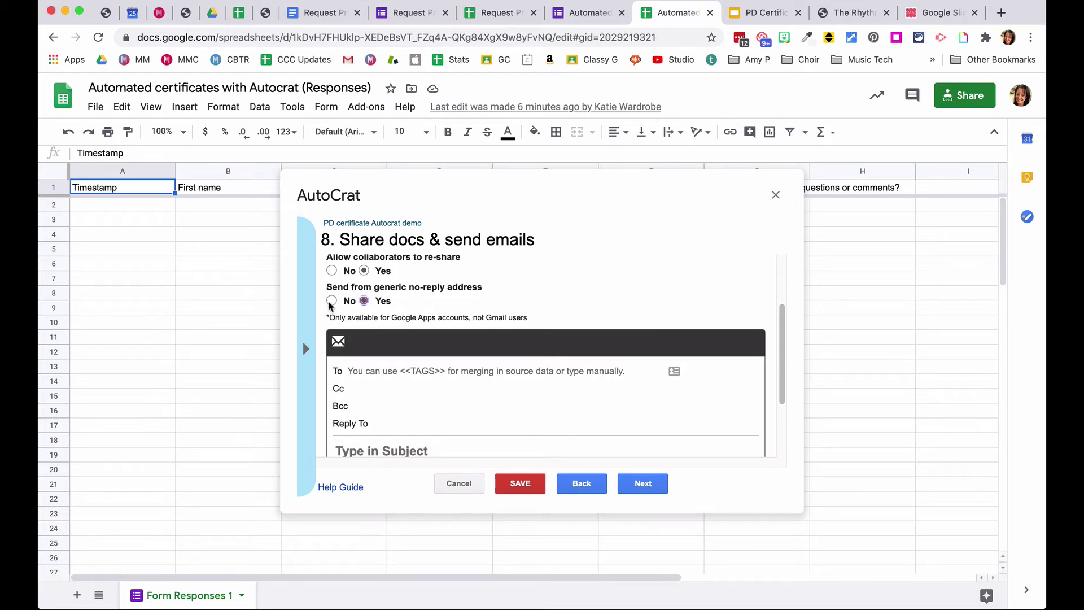
pyautogui.scroll(-1, 541, 267)
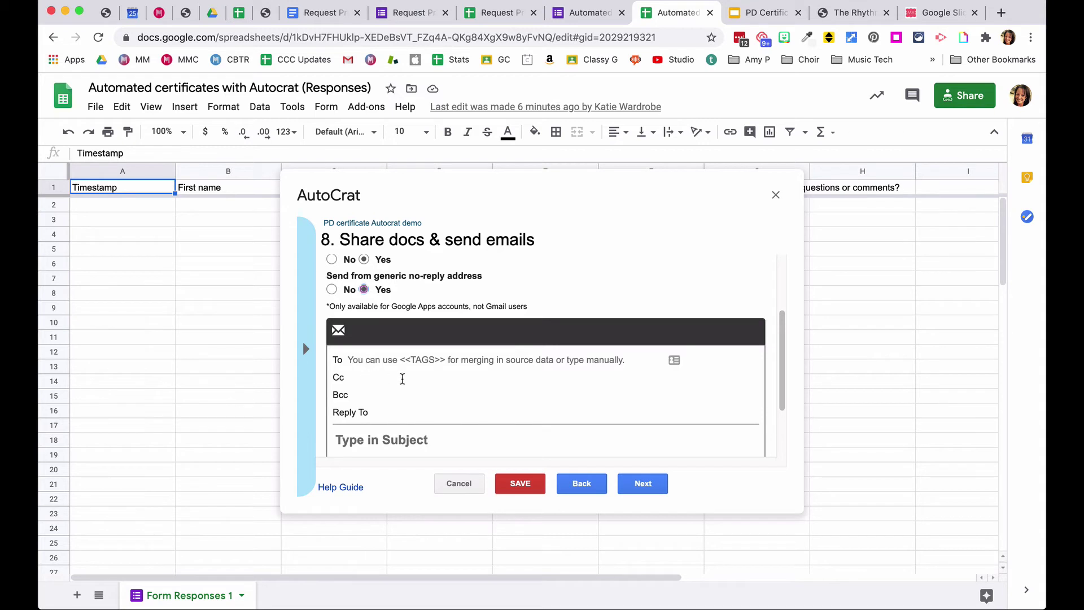
pyautogui.scroll(-1, 403, 367)
pyautogui.scroll(-1, 449, 384)
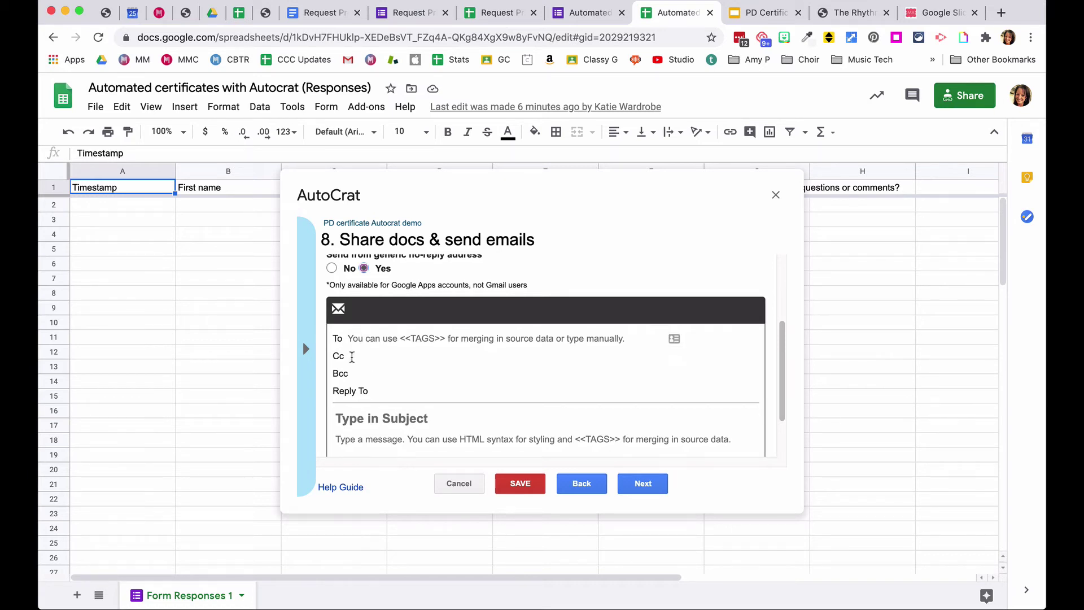
pyautogui.click(355, 338)
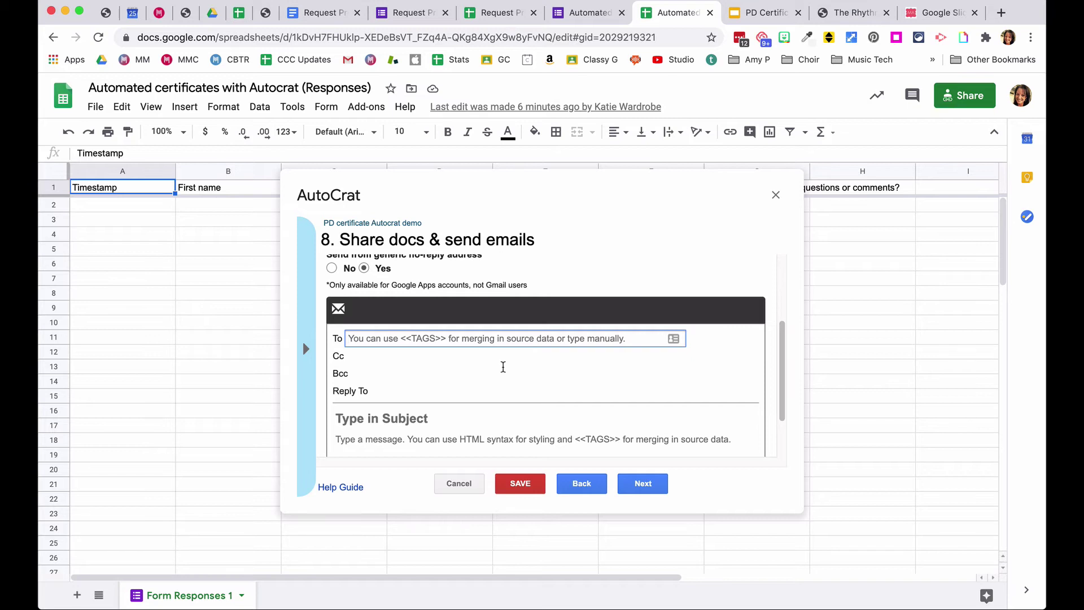
pyautogui.write('mi')
pyautogui.press('BackSpace')
pyautogui.press('BackSpace')
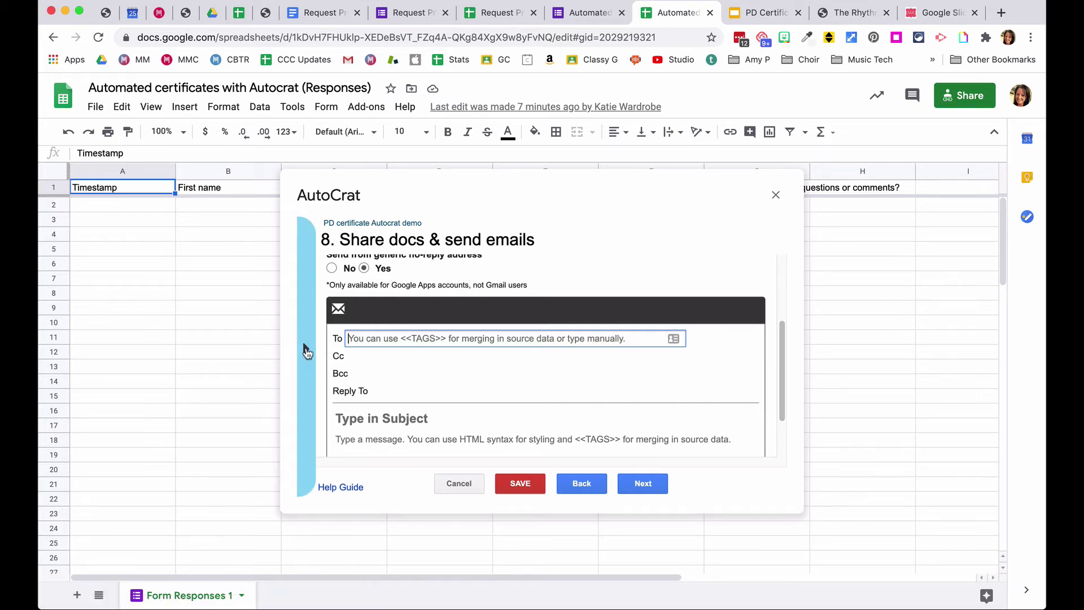
# - Set the recipient to the <<Email address>> tag, leaving Cc empty
pyautogui.click(308, 351)
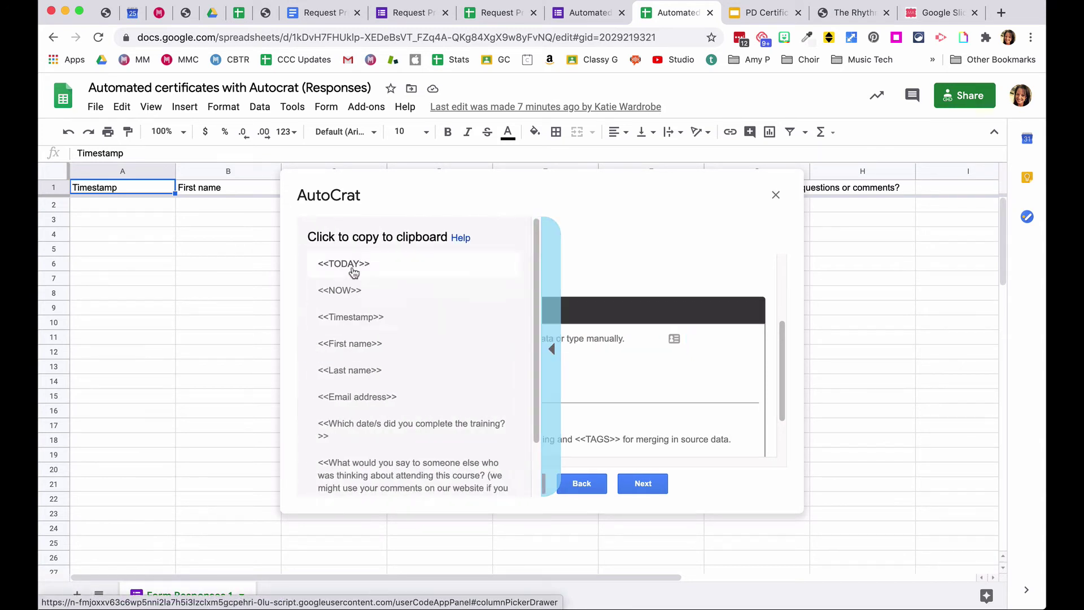
pyautogui.click(355, 398)
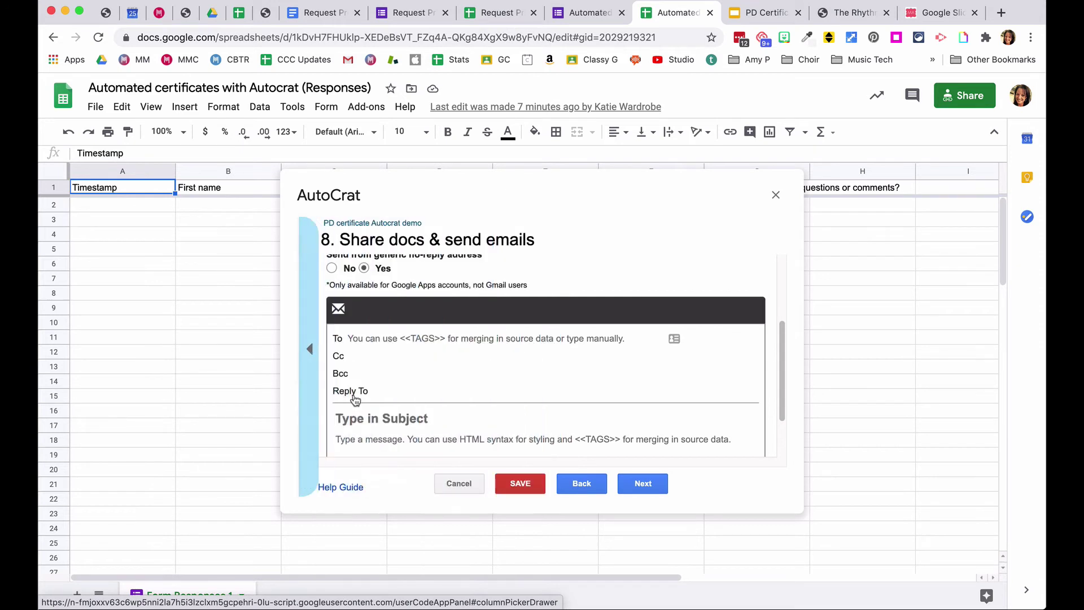
pyautogui.click(372, 338)
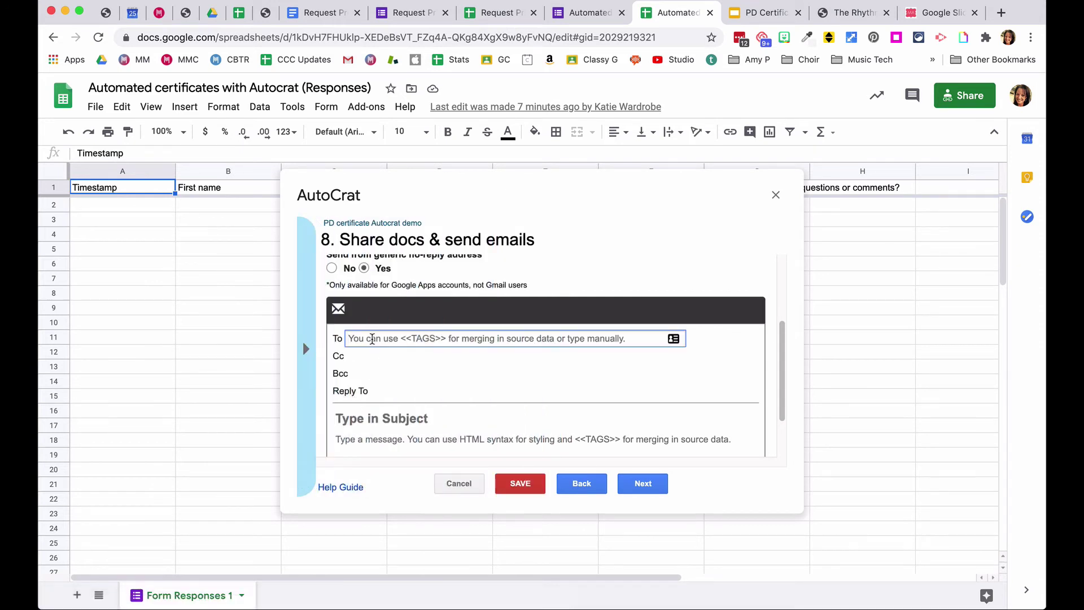
pyautogui.write('<<Email address>>')
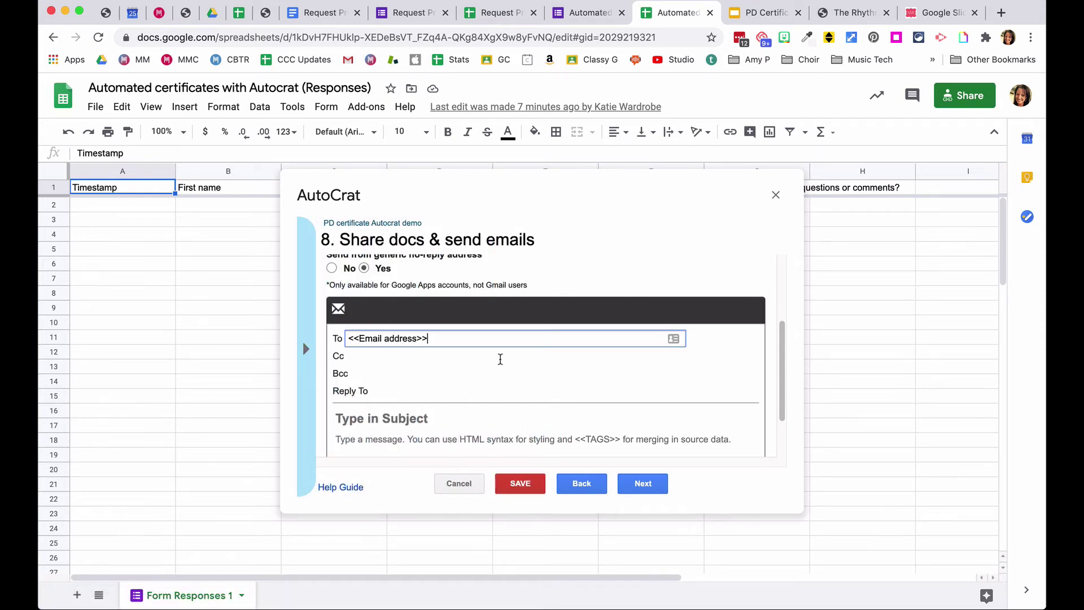
pyautogui.click(306, 348)
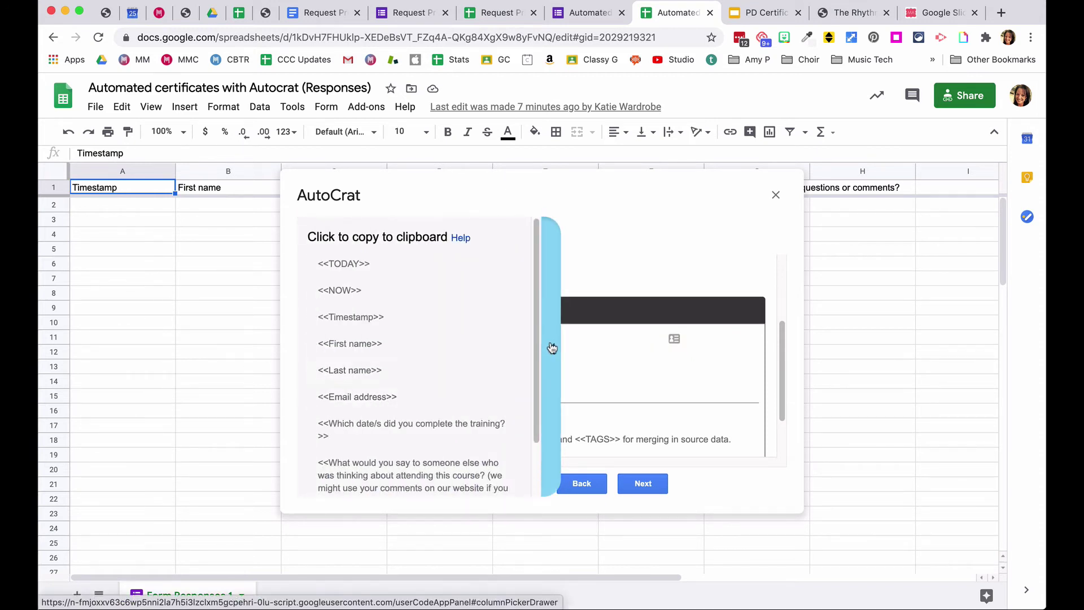
pyautogui.click(552, 348)
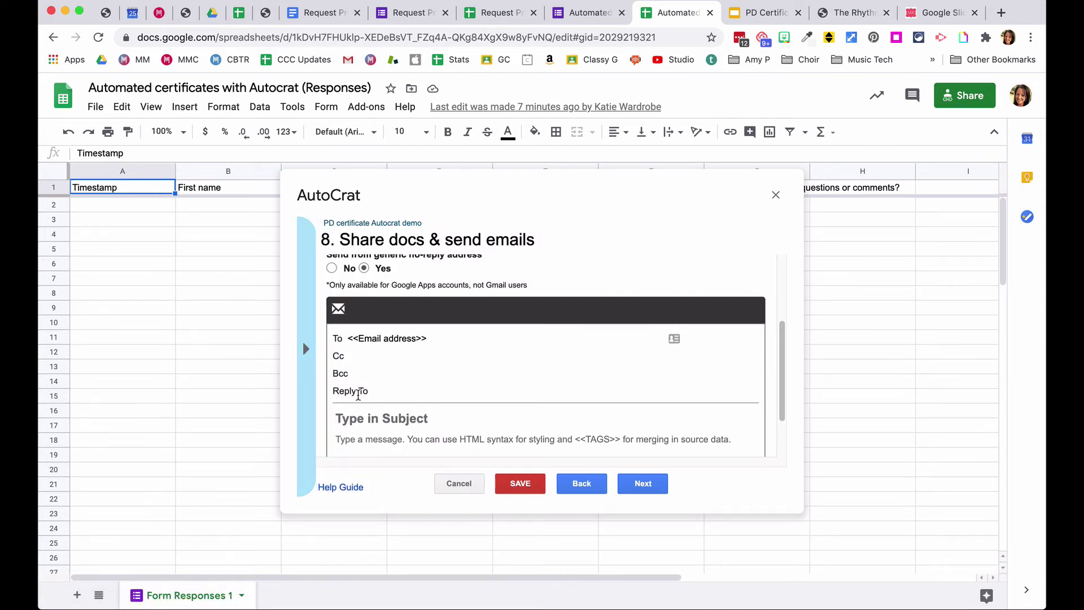
pyautogui.click(370, 358)
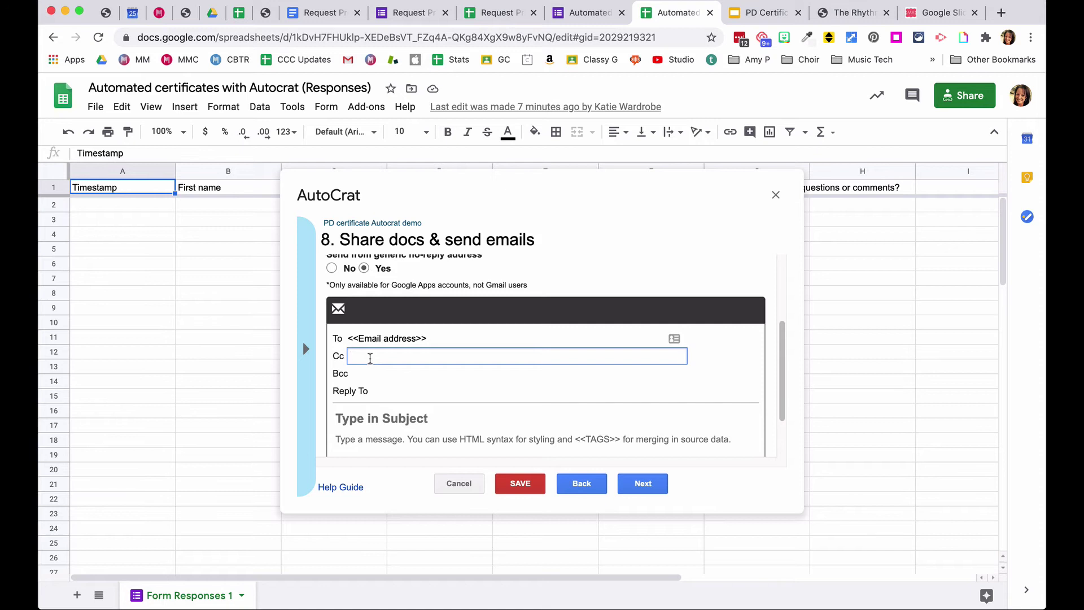
pyautogui.click(389, 398)
# - Set the email subject to 'Your PD certificate'
pyautogui.scroll(-1, 438, 361)
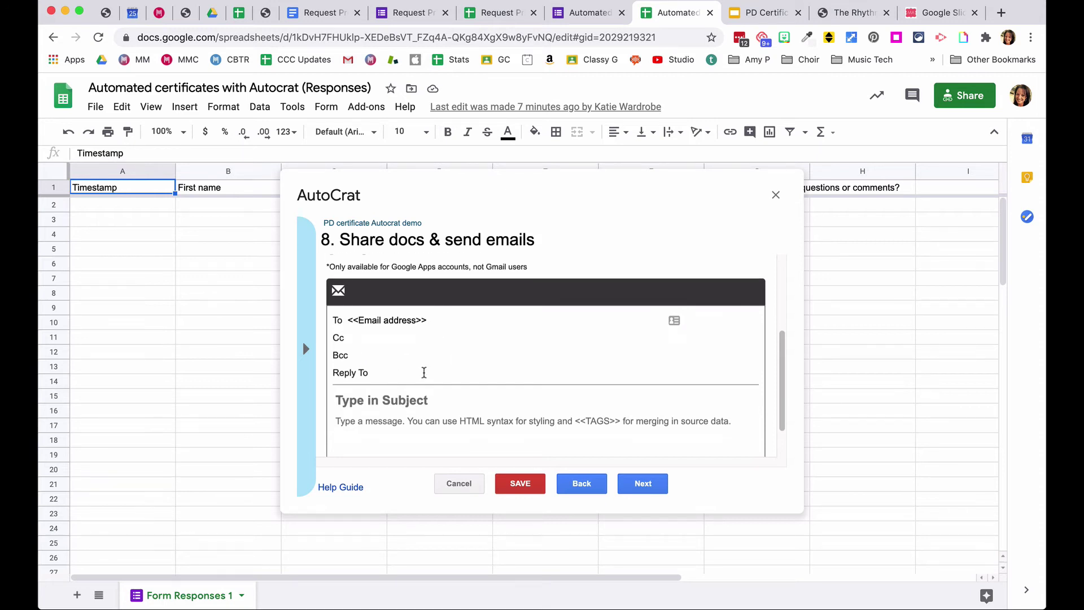
pyautogui.click(382, 395)
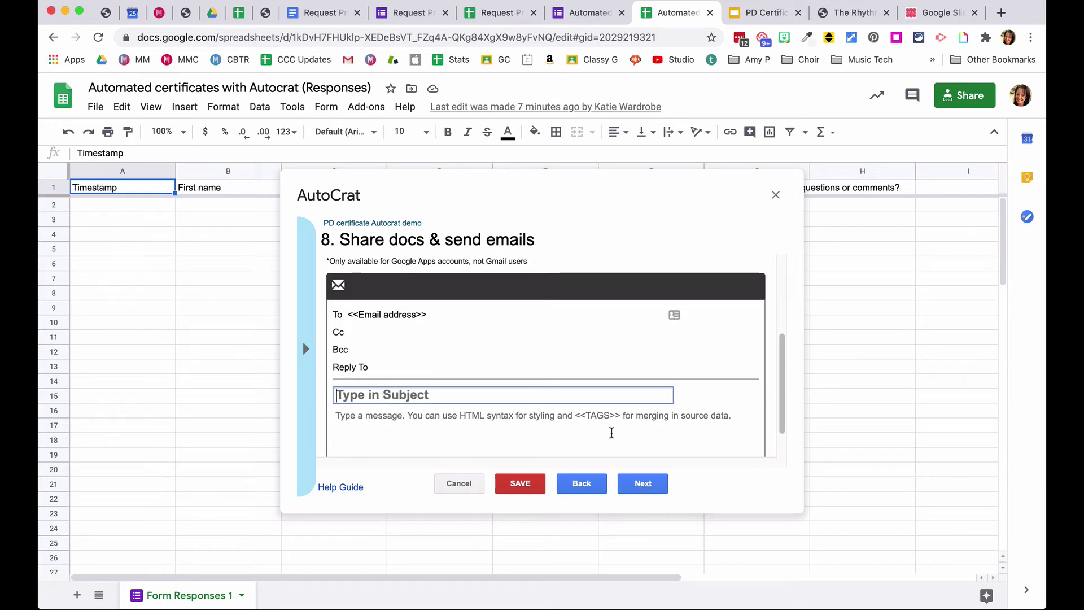
pyautogui.write('Your')
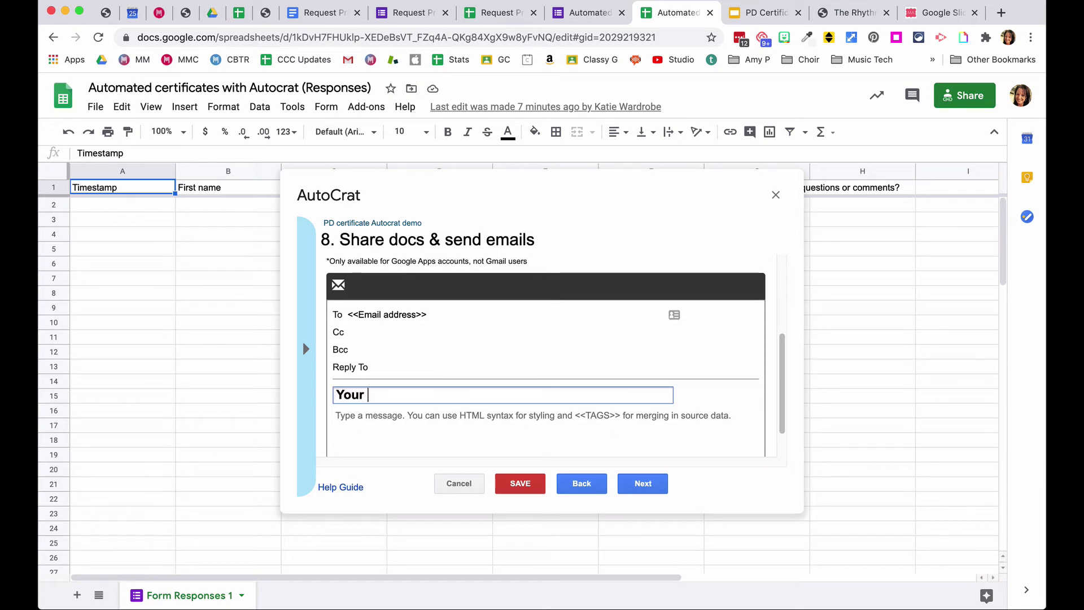
pyautogui.write(' PD cert')
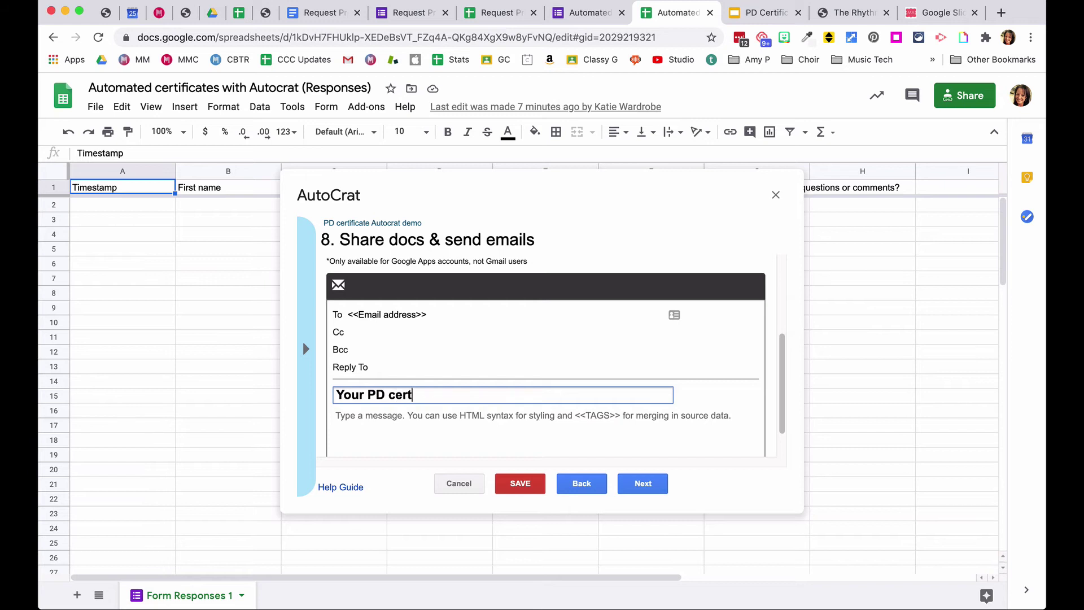
pyautogui.write('ificate')
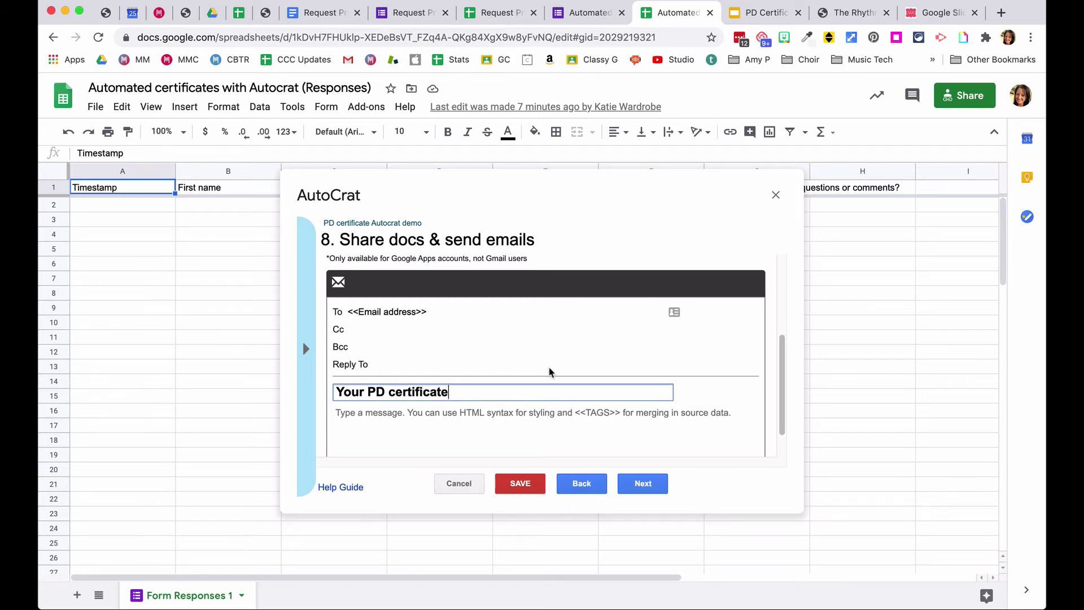
# - Write a 'Hello <<First name>>' message thanking them for attending the webinar, with a sign-off
pyautogui.scroll(-2, 551, 370)
pyautogui.click(478, 392)
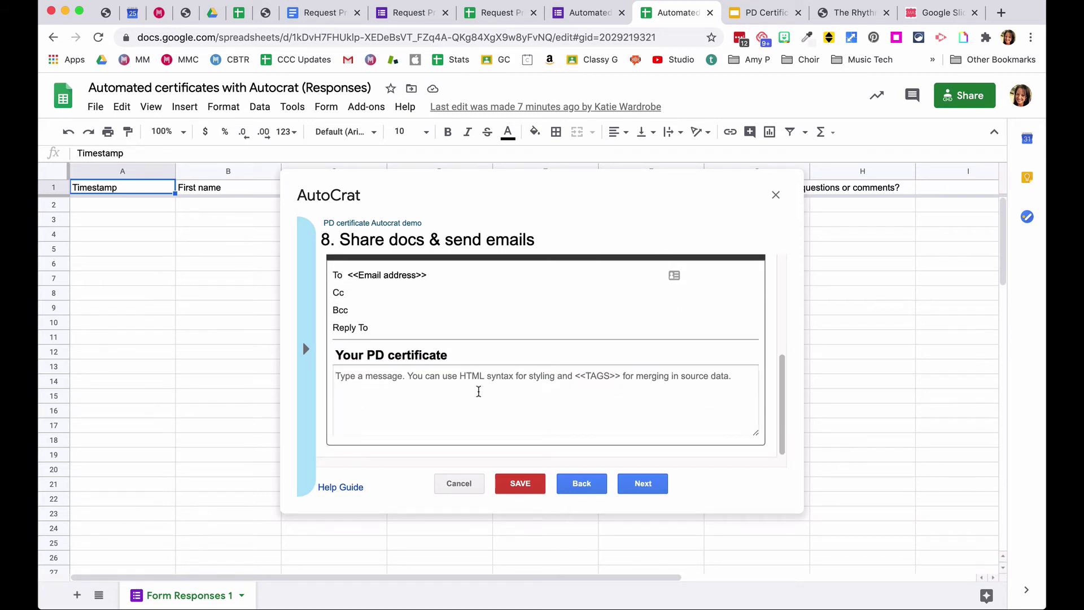
pyautogui.write('Hello')
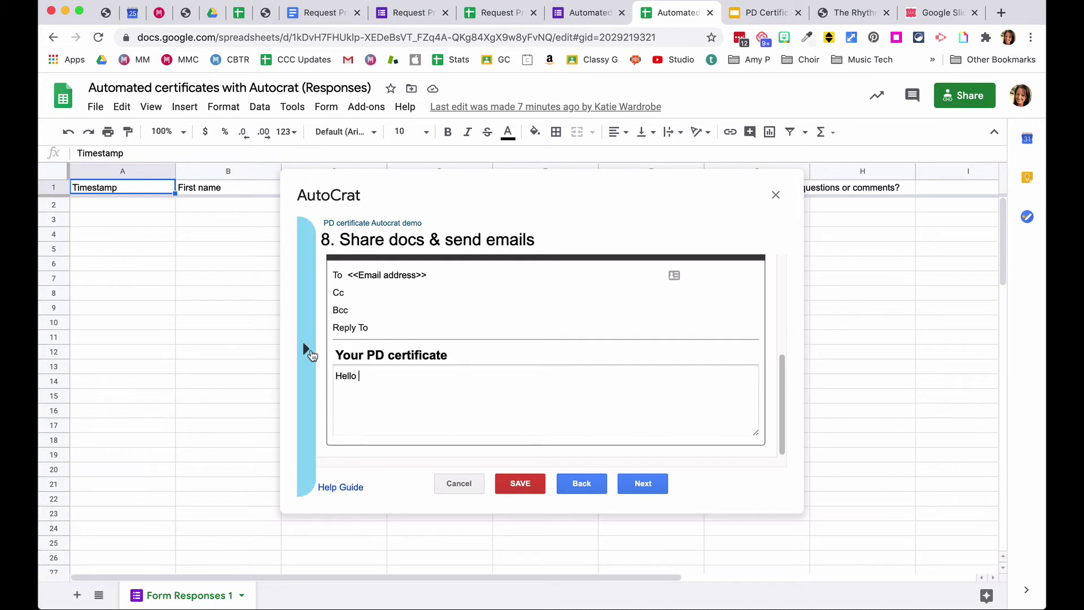
pyautogui.click(306, 349)
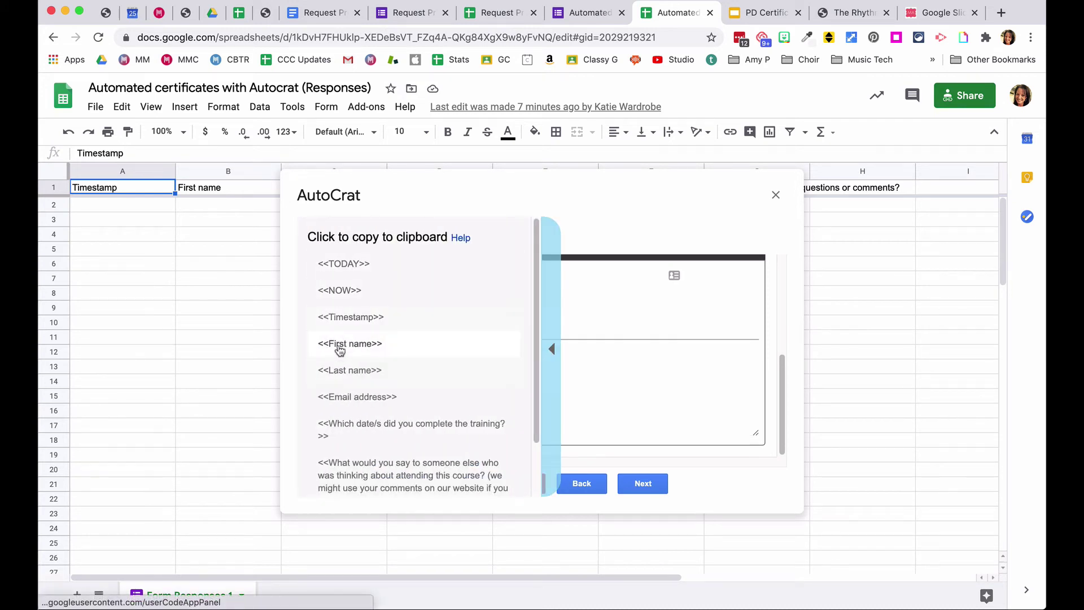
pyautogui.click(341, 345)
pyautogui.click(395, 377)
pyautogui.write('<<First name>>')
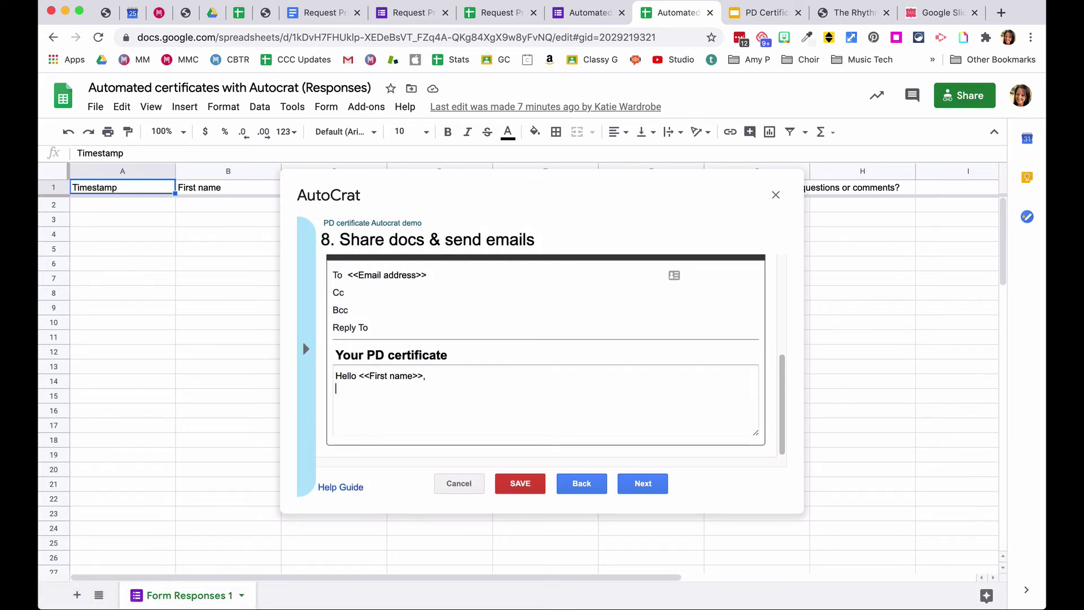
pyautogui.write('Please find attached your certific')
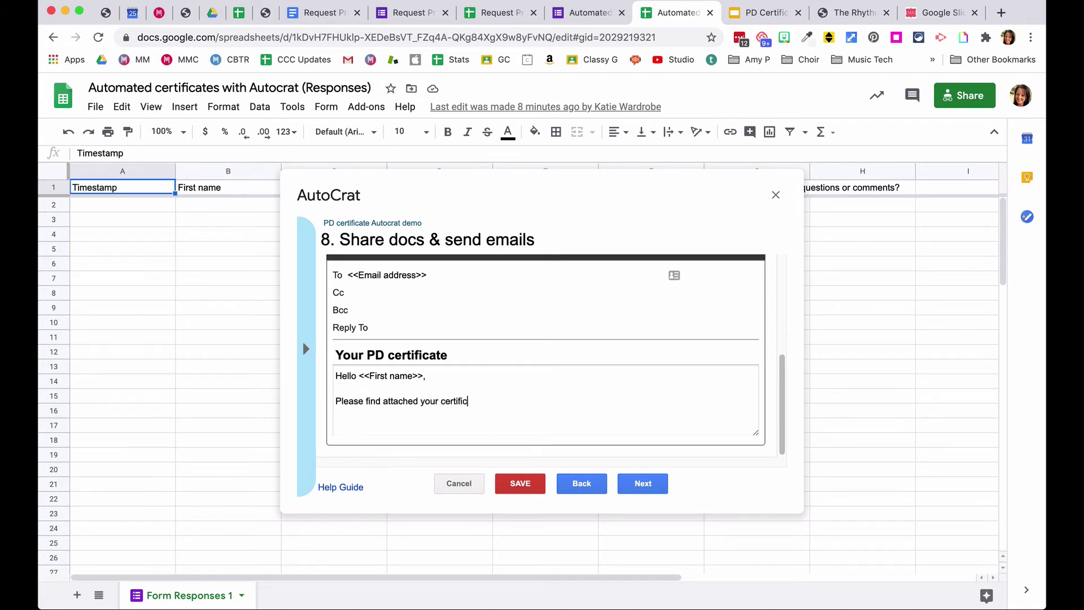
pyautogui.write('sate. Thanks you for attending the webinar')
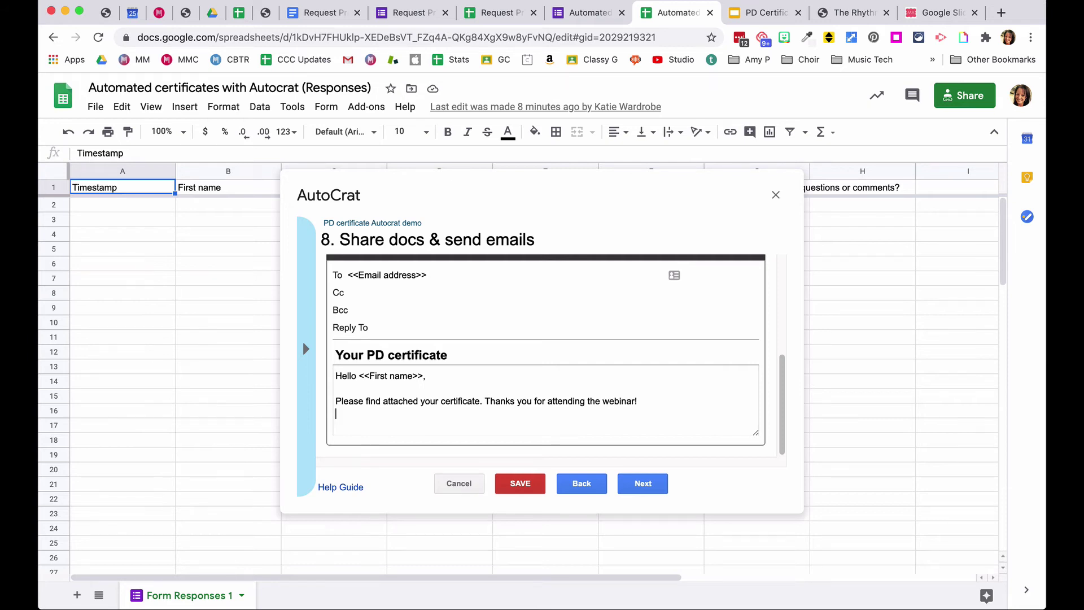
pyautogui.write('!')
pyautogui.press('Return')
pyautogui.press('Return')
pyautogui.write('Katie')
pyautogui.click(646, 484)
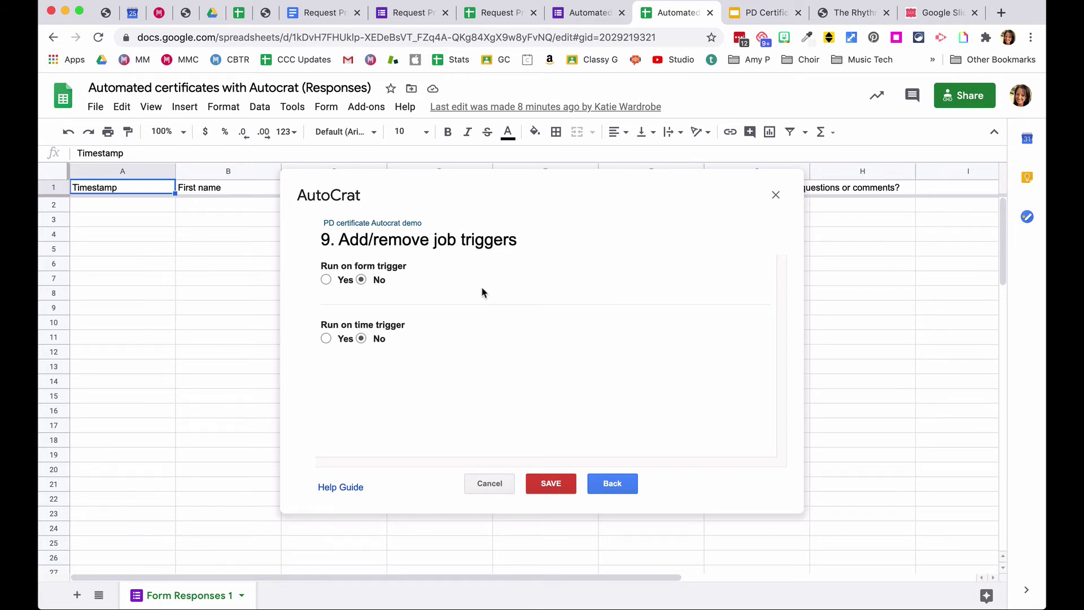
# - Set Run on form trigger to Yes, confirm, and save the job
pyautogui.click(325, 281)
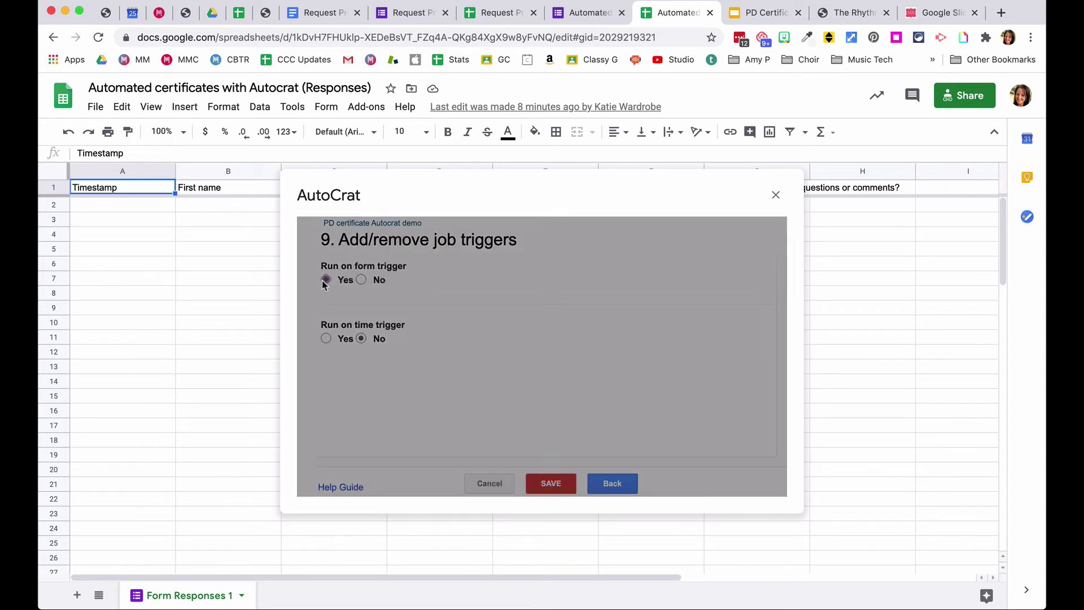
pyautogui.click(744, 348)
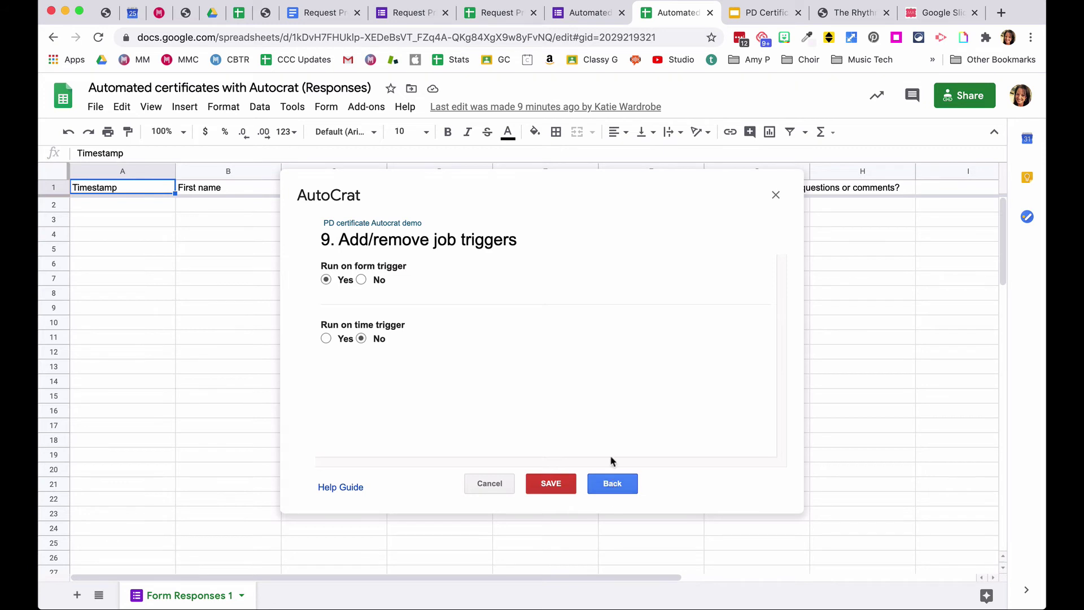
pyautogui.click(547, 486)
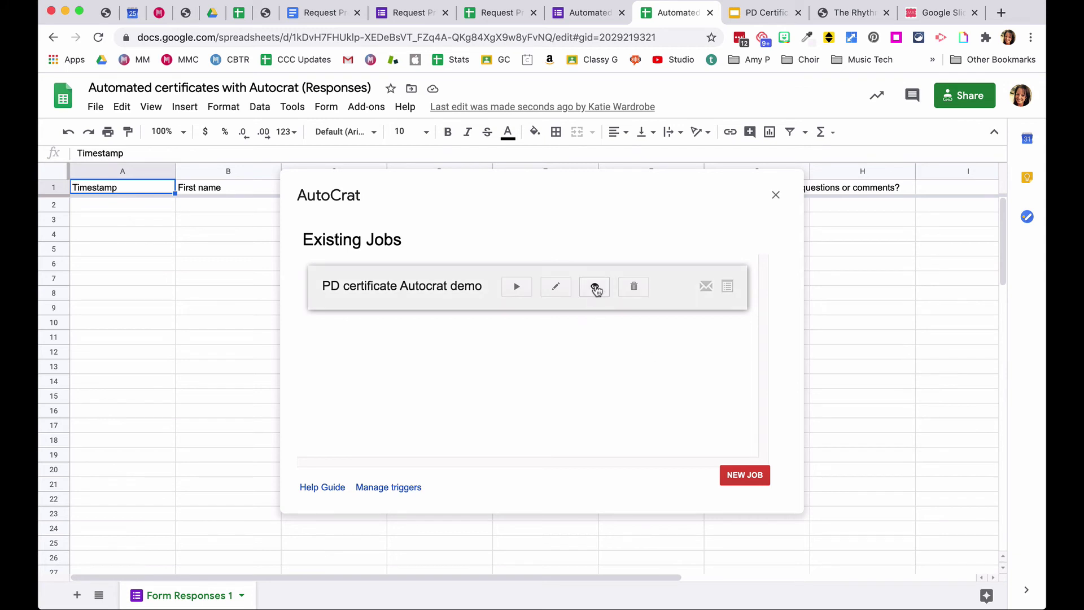
# - Close the job list and open the form's Questions page in Google Forms
pyautogui.click(776, 197)
pyautogui.click(584, 14)
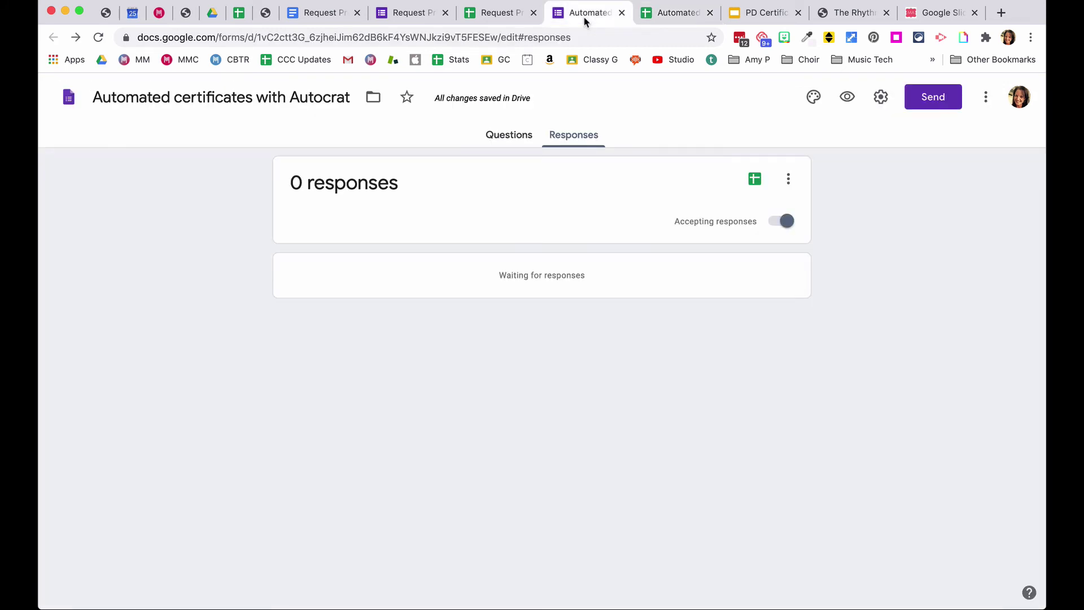
pyautogui.click(493, 139)
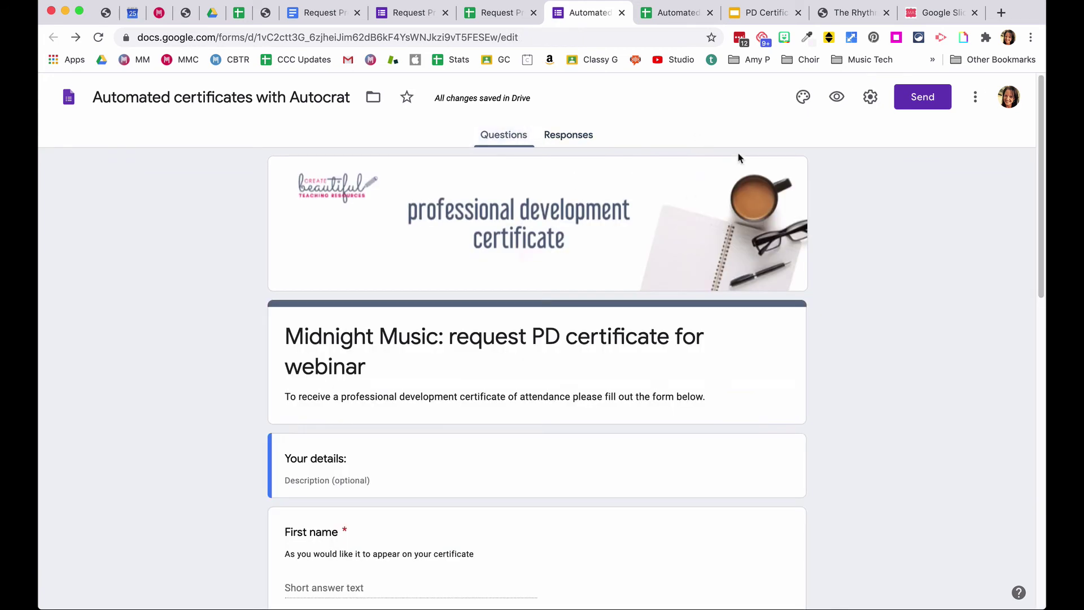
# - Preview the live form and enter the respondent's first and last name
pyautogui.click(836, 99)
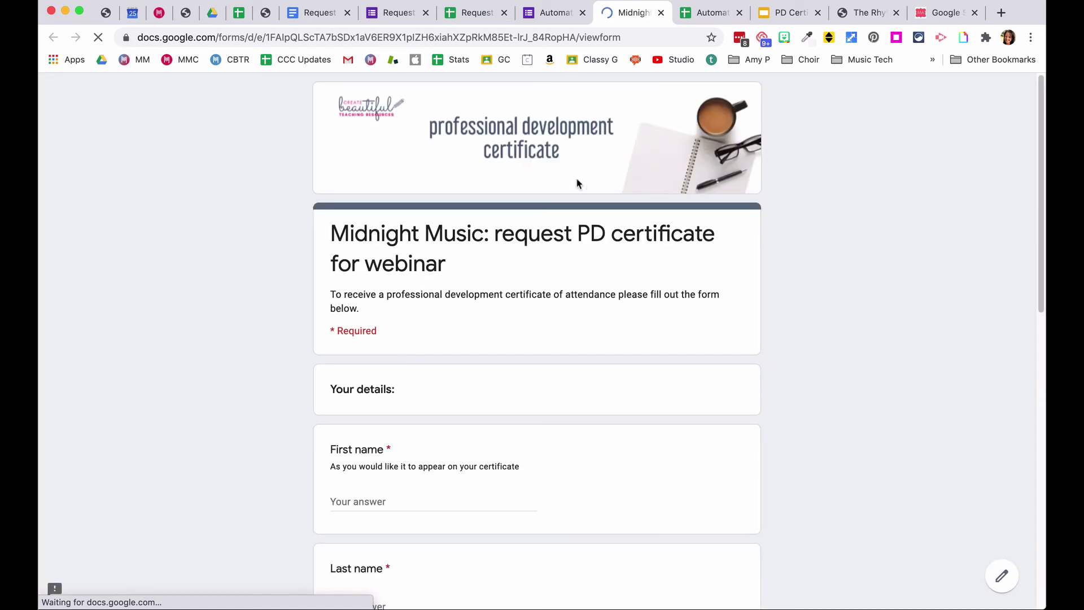
pyautogui.scroll(-3, 395, 282)
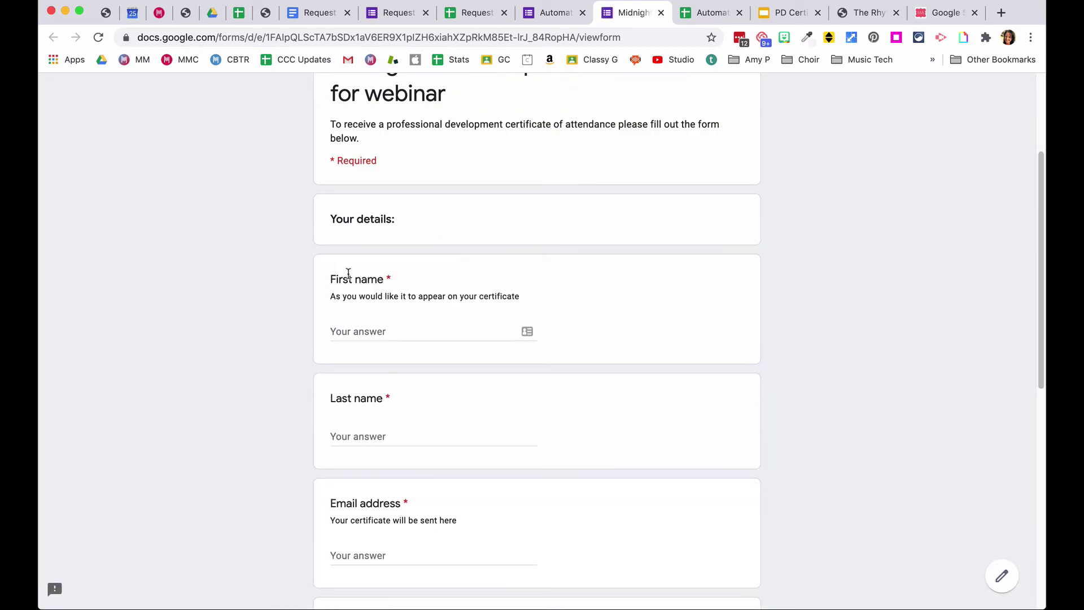
pyautogui.click(343, 326)
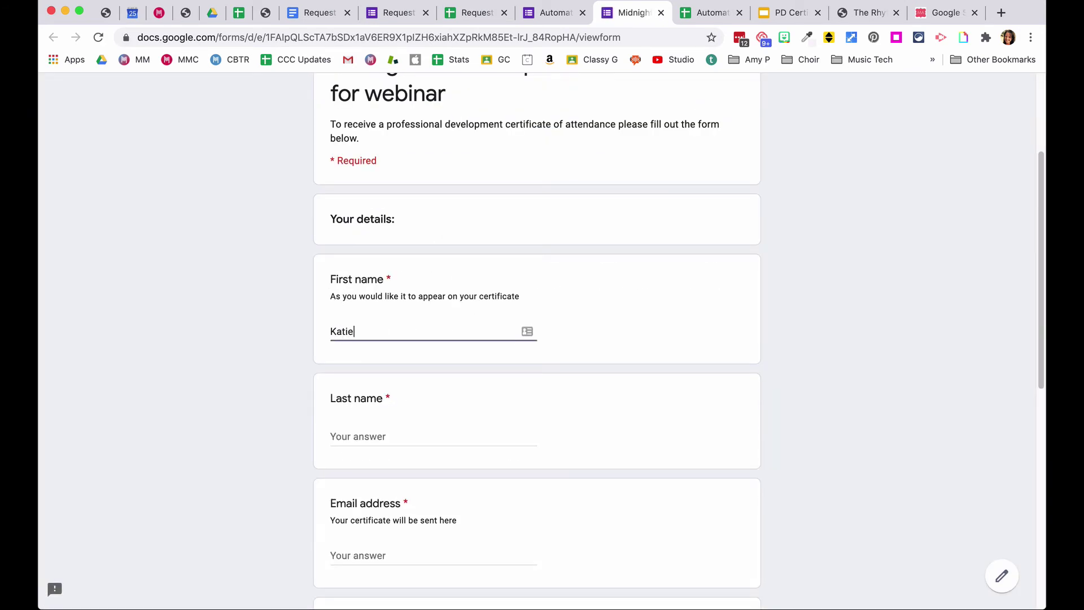
pyautogui.press('Tab')
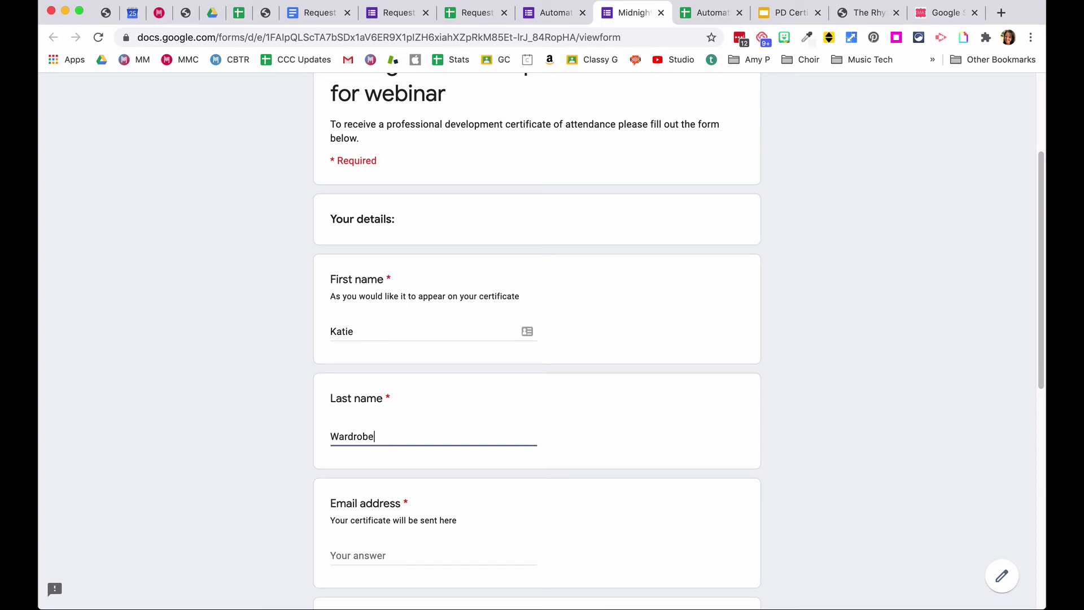
# - Enter the respondent's email address
pyautogui.scroll(-1, 348, 280)
pyautogui.click(344, 487)
pyautogui.write('at')
pyautogui.press('BackSpace')
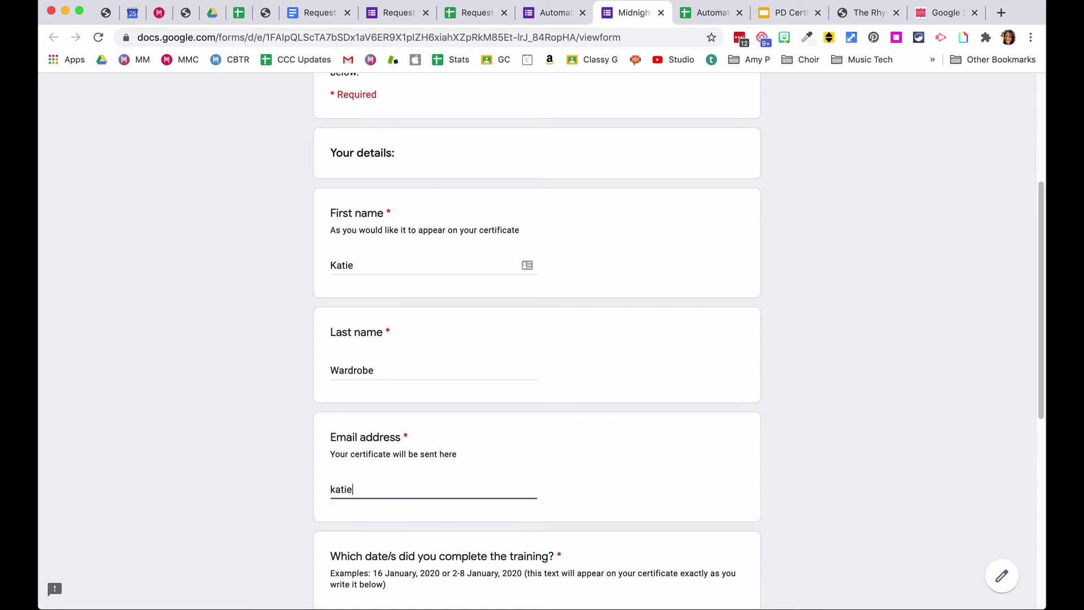
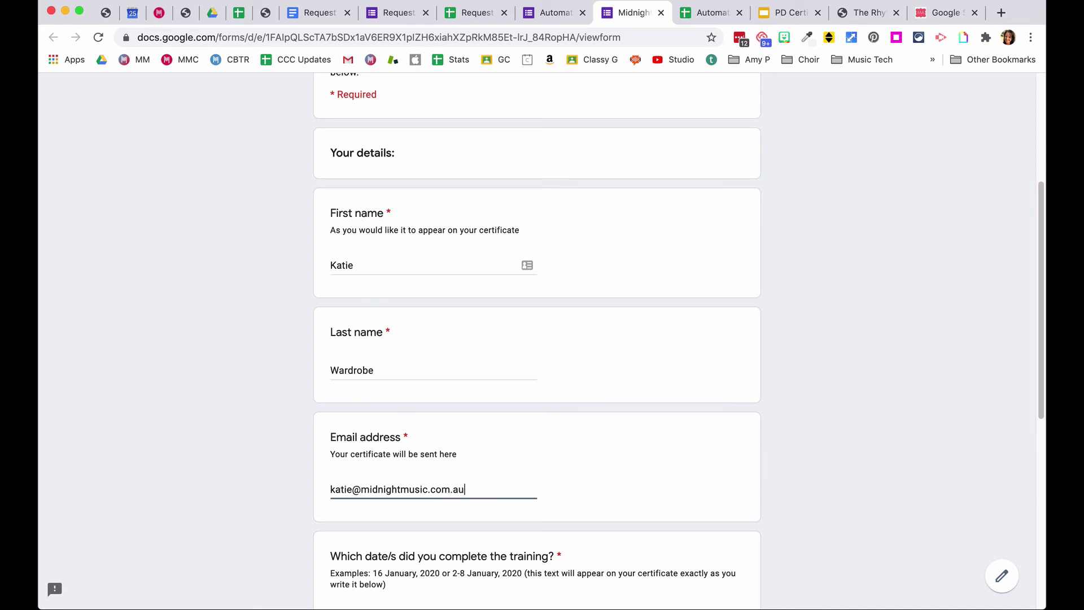
# - Answer training date 25 August 2020 and comment 'It's awesome'
pyautogui.scroll(-1, 348, 454)
pyautogui.scroll(-5, 348, 454)
pyautogui.click(371, 464)
pyautogui.write('25 ')
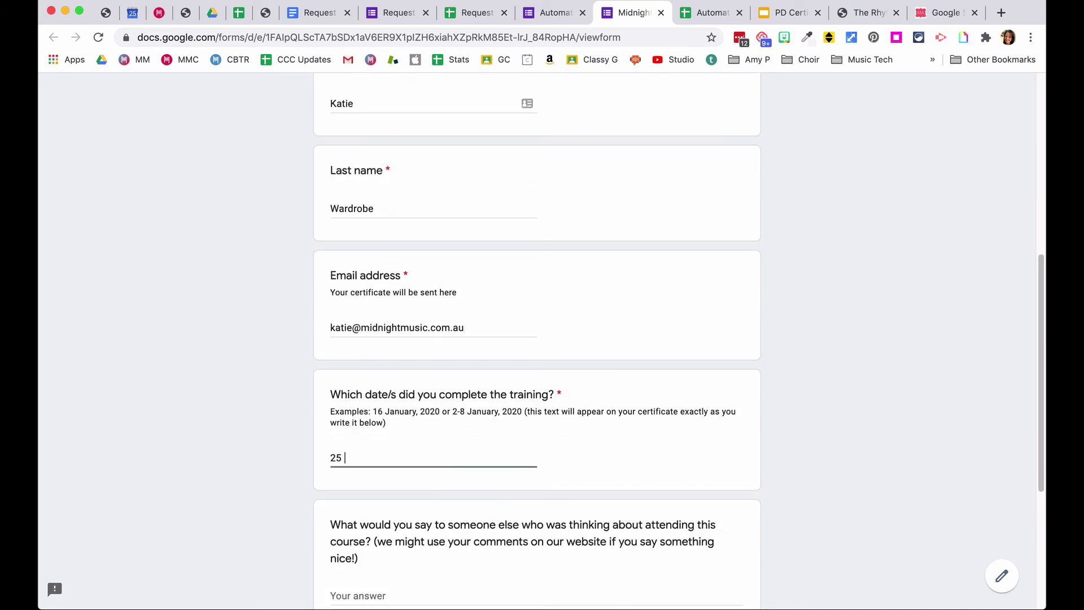
pyautogui.write('August 2020')
pyautogui.scroll(-4, 226, 282)
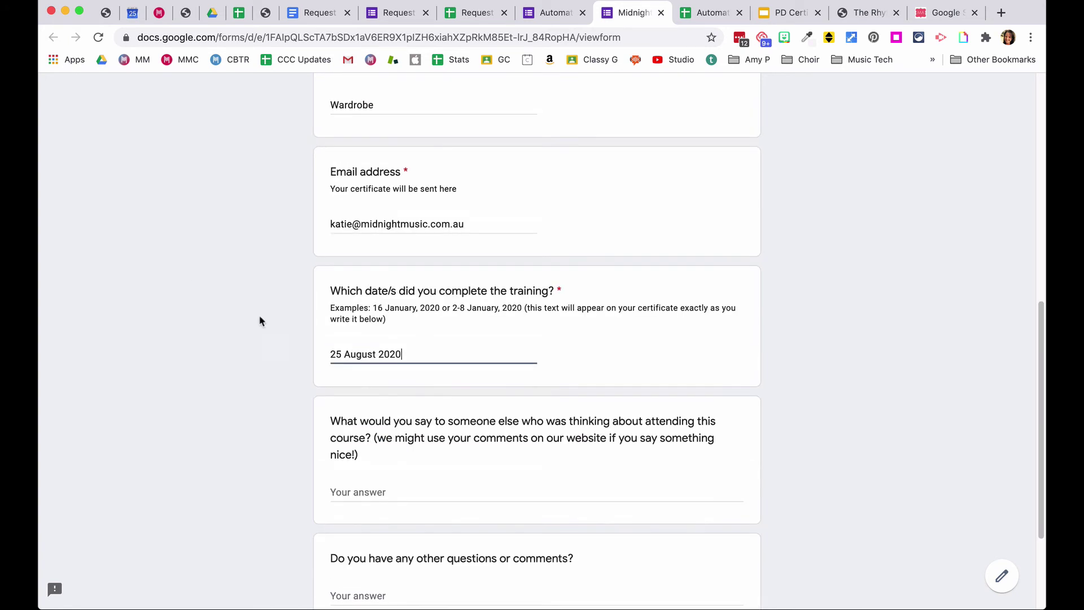
pyautogui.click(342, 485)
pyautogui.write('I')
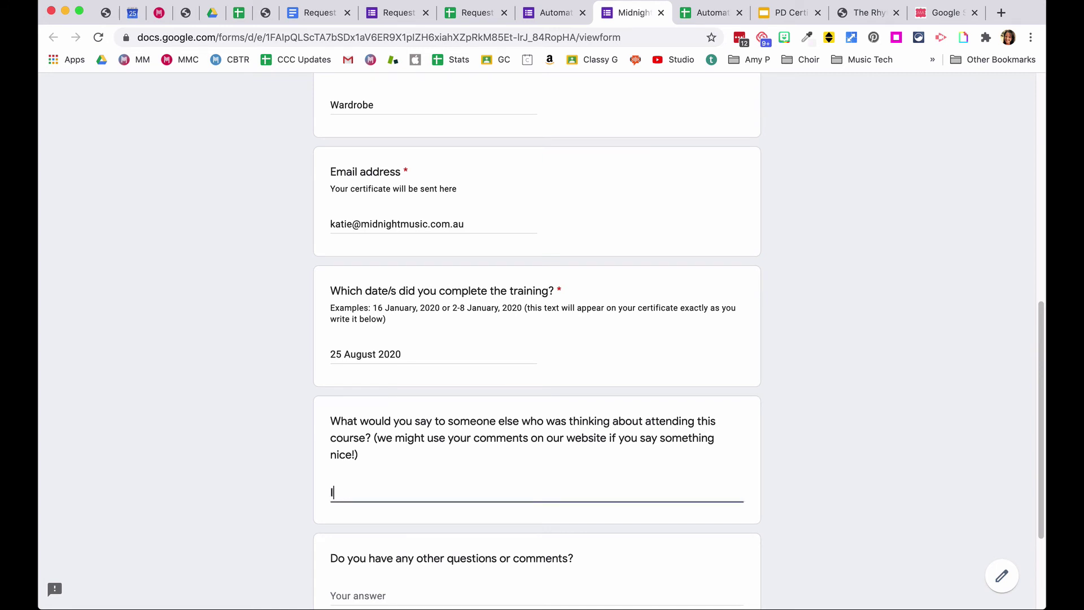
pyautogui.write("t's awesome")
# - Submit the response and return to the responses spreadsheet
pyautogui.scroll(-1, 378, 347)
pyautogui.scroll(-3, 379, 347)
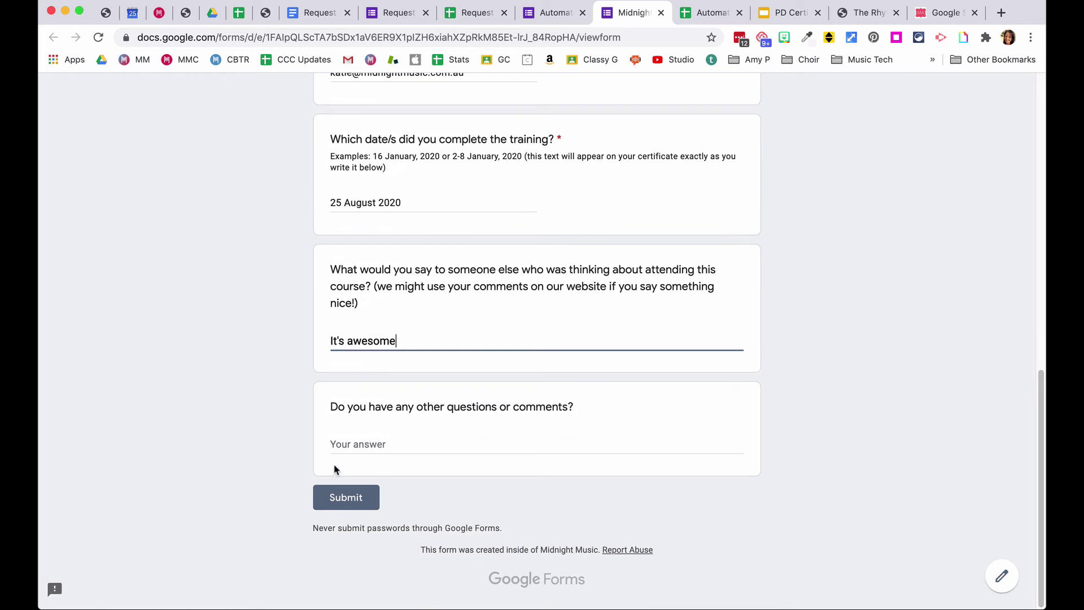
pyautogui.click(346, 498)
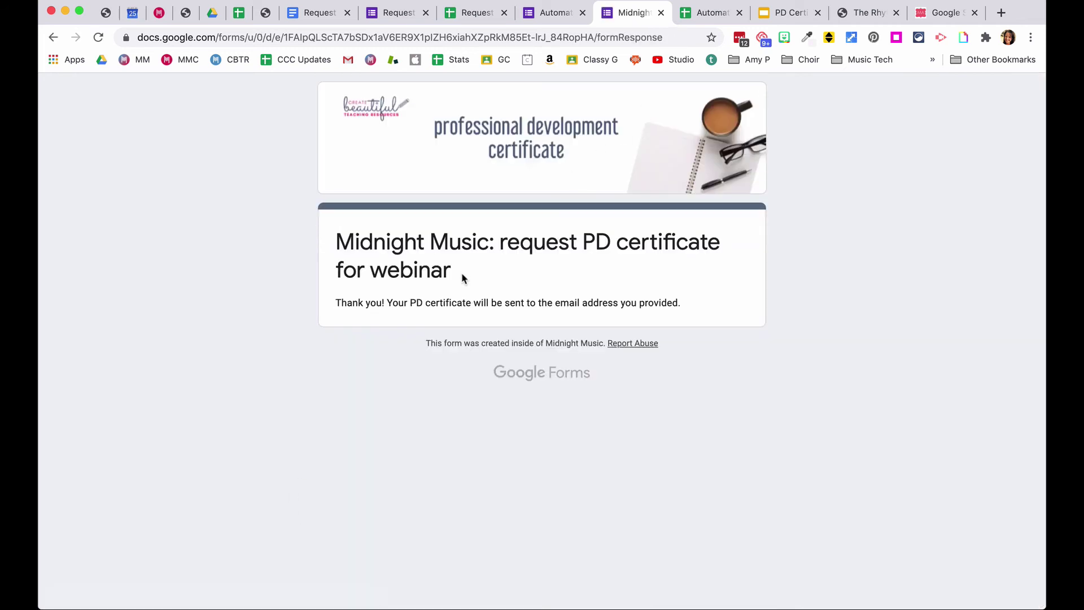
pyautogui.click(710, 17)
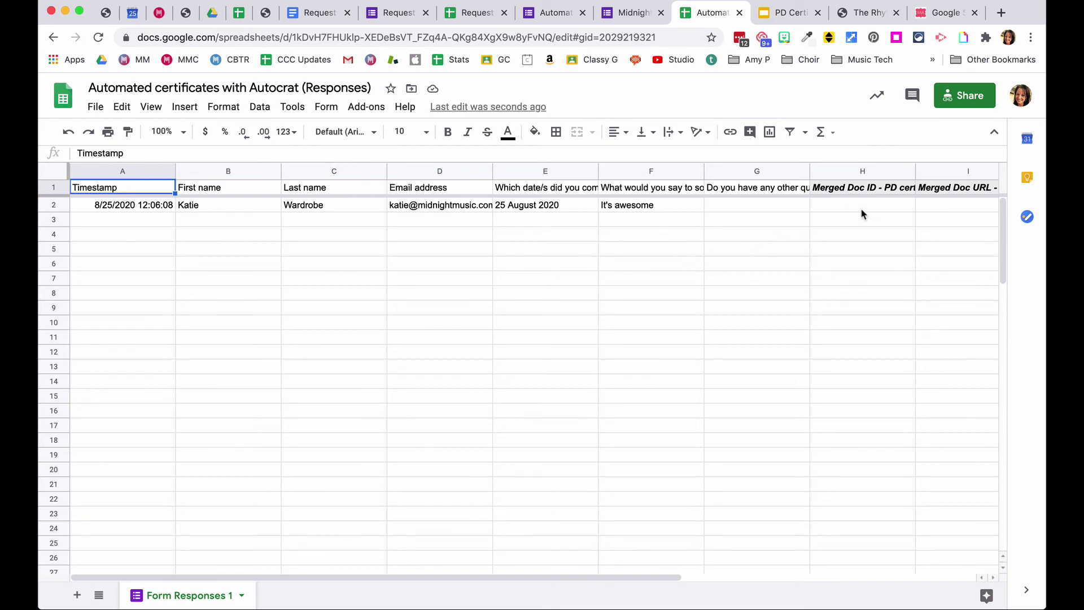
# - Check the merged document ID in H2 and URL in I2
pyautogui.click(827, 205)
pyautogui.click(931, 207)
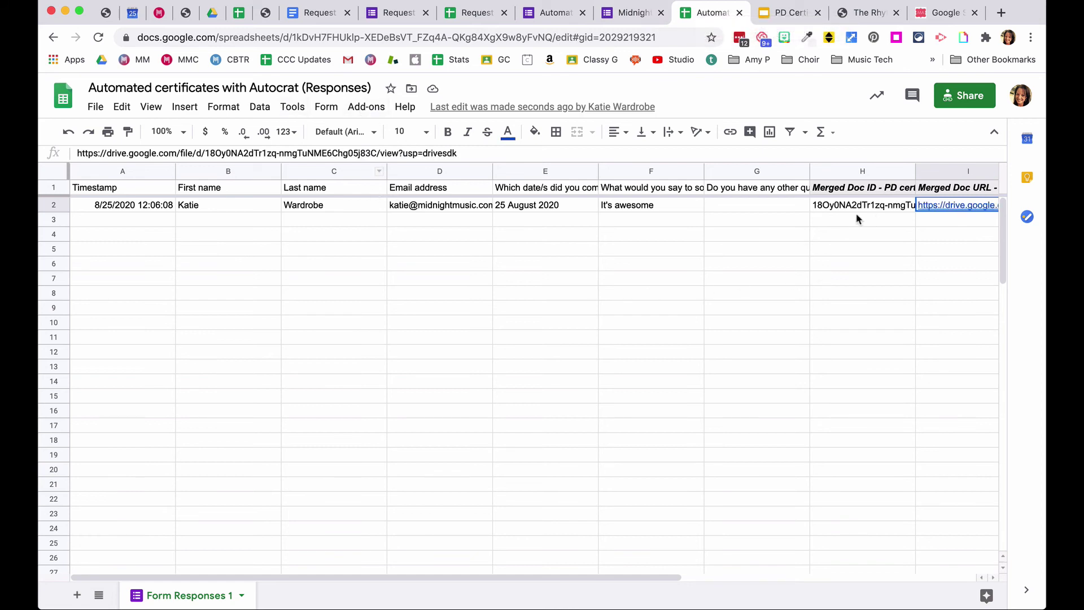
pyautogui.moveTo(448, 577); pyautogui.dragTo(565, 586)
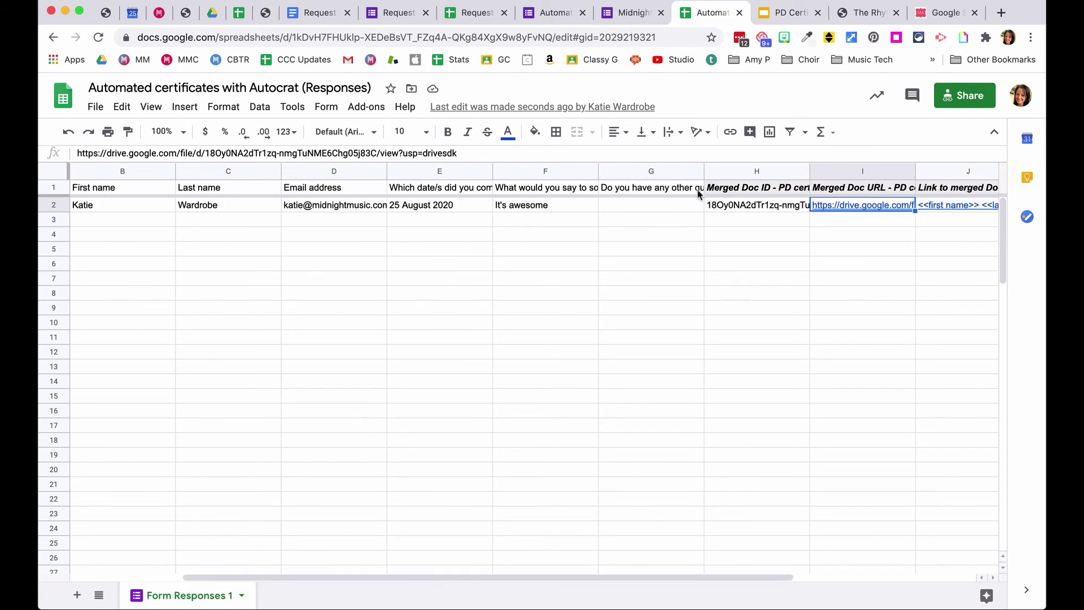
pyautogui.click(748, 208)
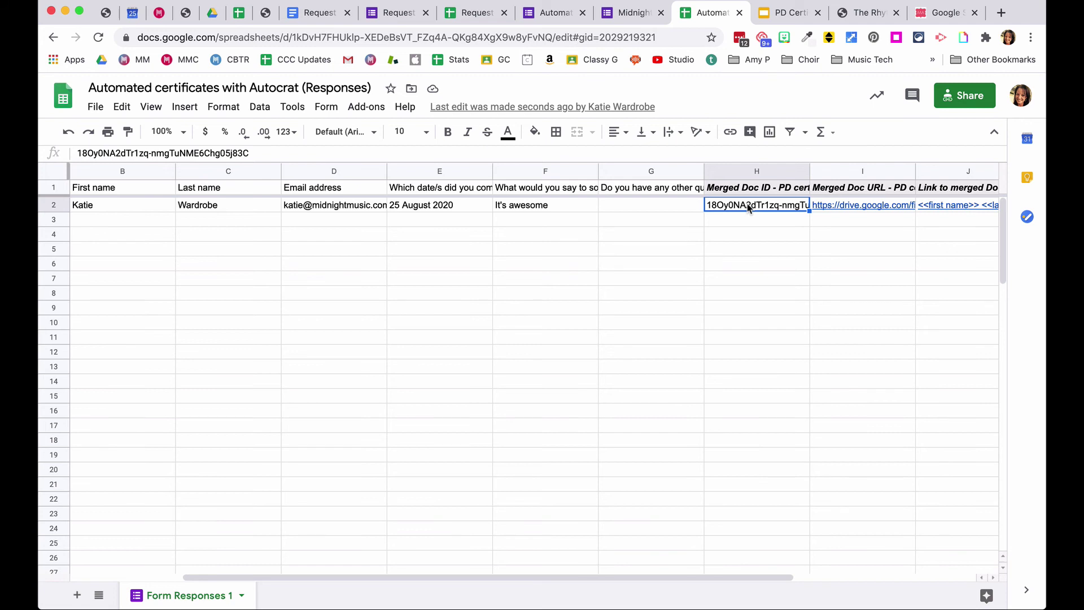
pyautogui.click(828, 211)
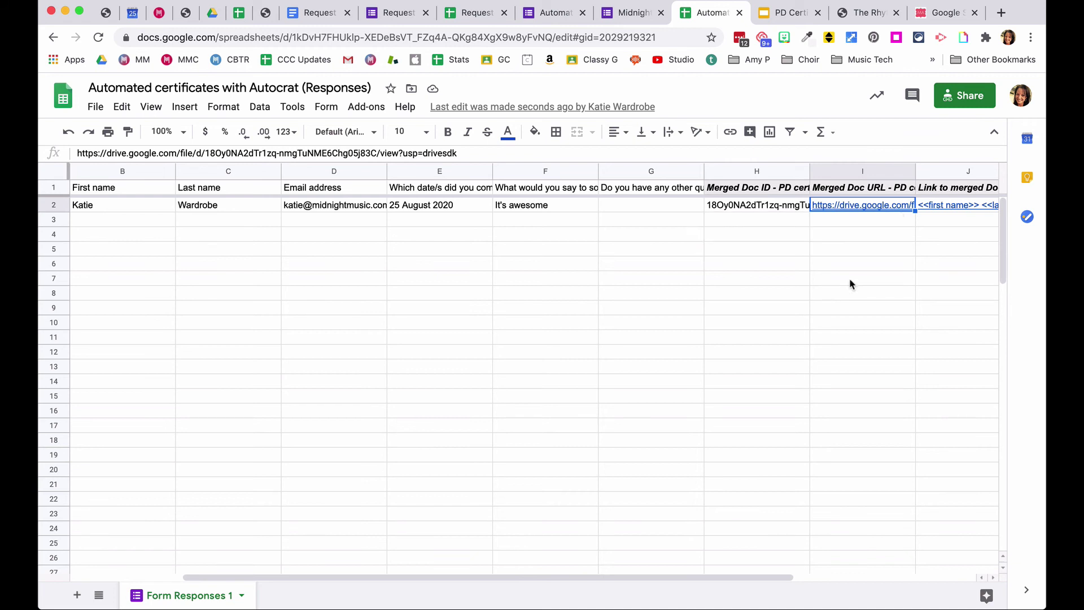
# - Open the generated certificate PDF from J2's link preview
pyautogui.click(926, 213)
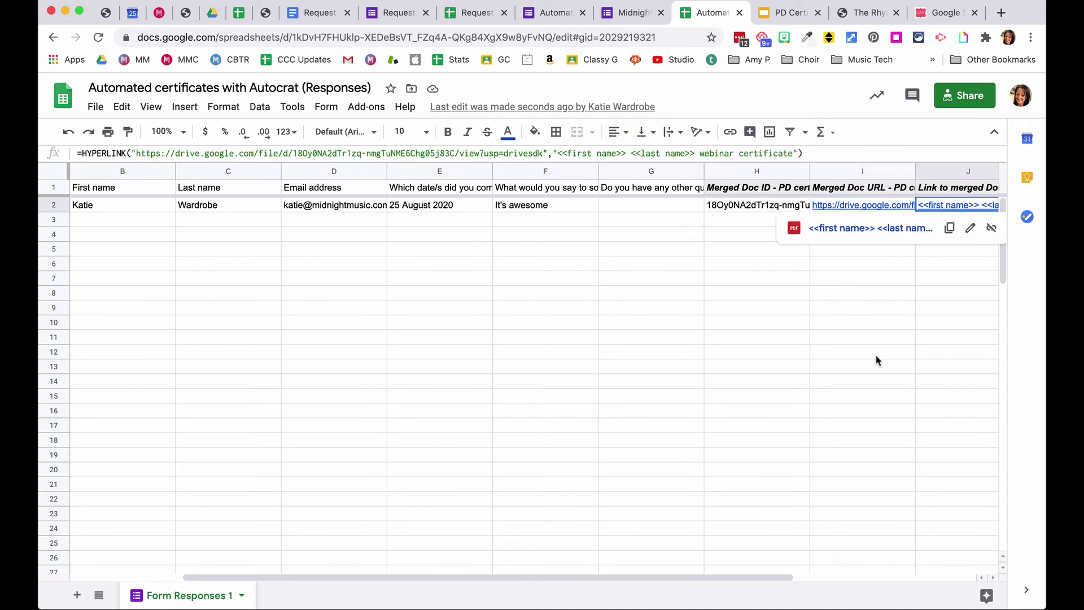
pyautogui.moveTo(757, 577); pyautogui.dragTo(866, 577)
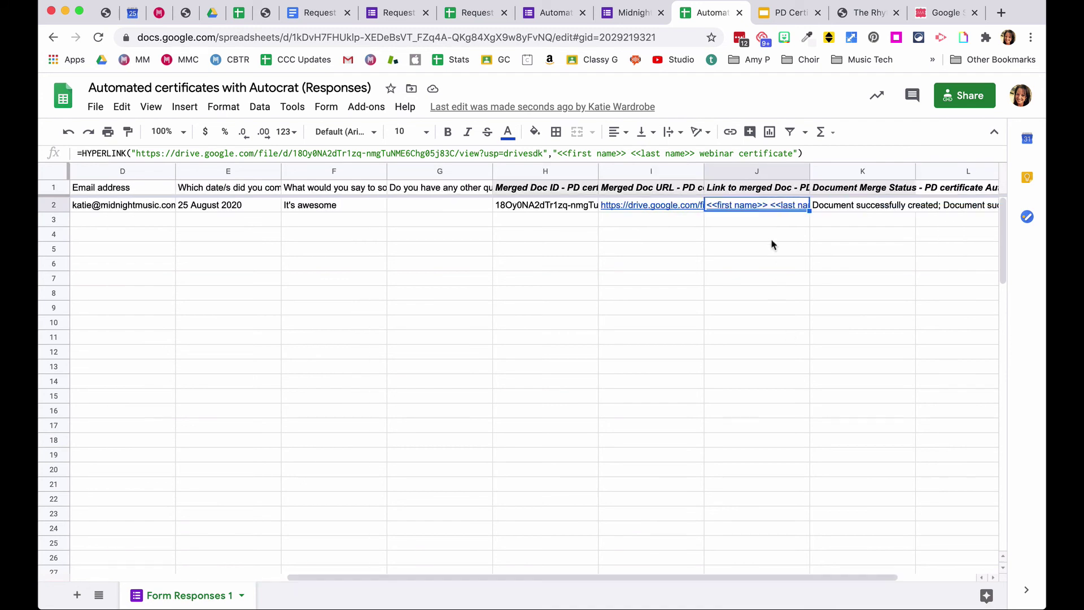
pyautogui.click(744, 206)
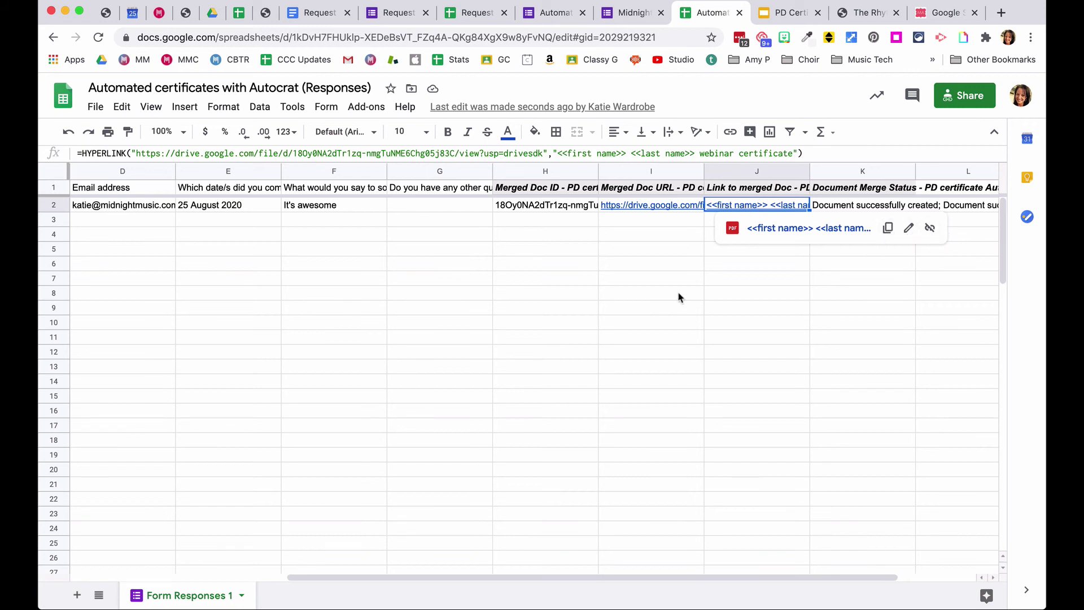
pyautogui.click(750, 228)
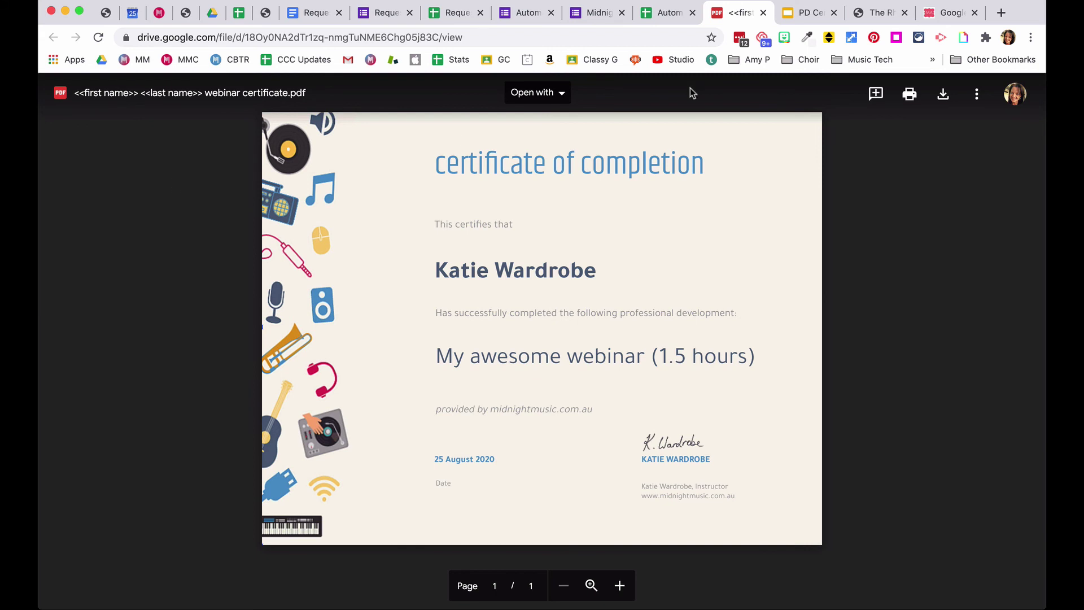
# - Return to the responses sheet after seeing the PDF name kept literal name tags
pyautogui.click(666, 13)
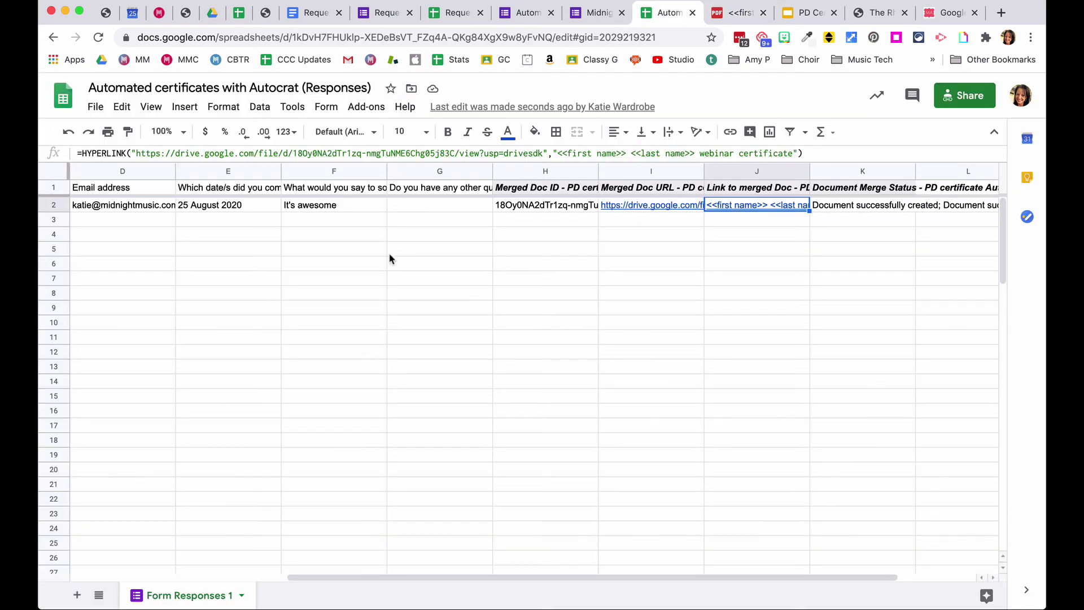
# - Launch AutoCrat from Add-ons and edit the PD certificate Autocrat demo job
pyautogui.click(365, 107)
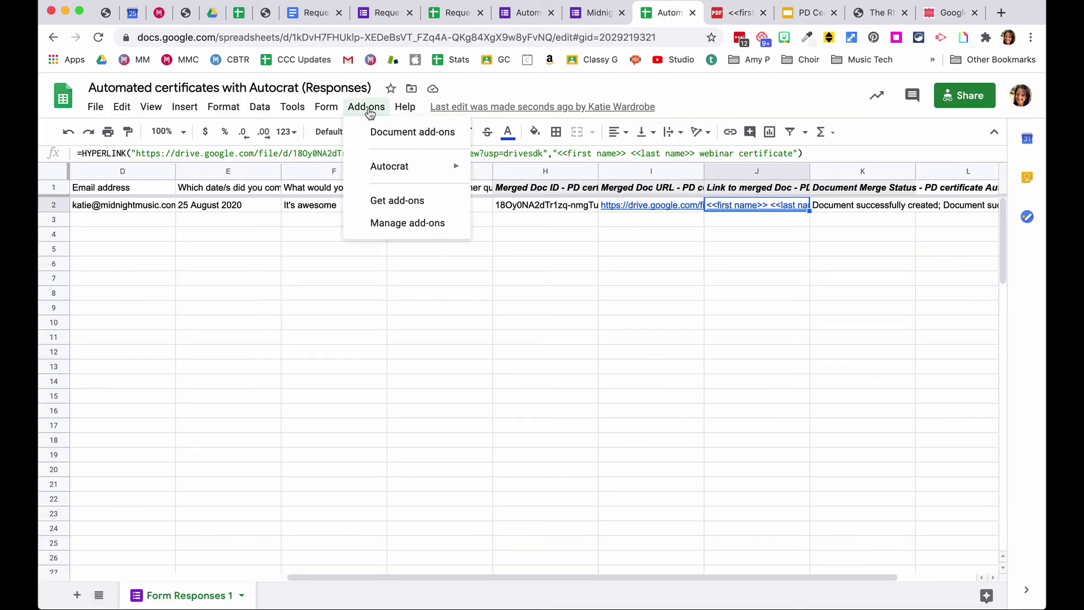
pyautogui.moveTo(326, 106)
pyautogui.moveTo(365, 107)
pyautogui.moveTo(395, 166)
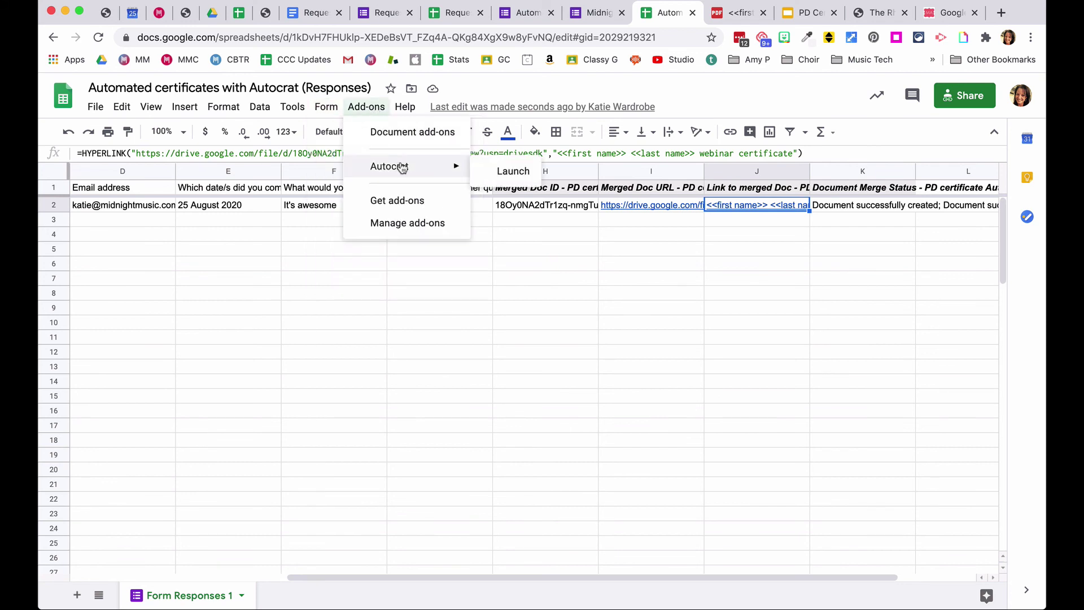
pyautogui.click(502, 172)
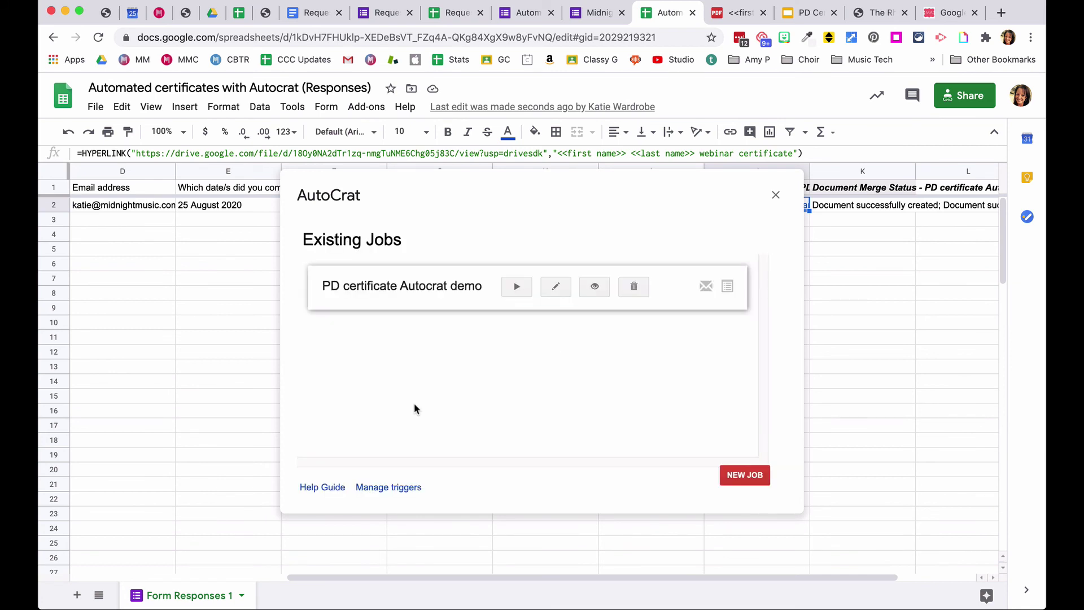
pyautogui.click(557, 291)
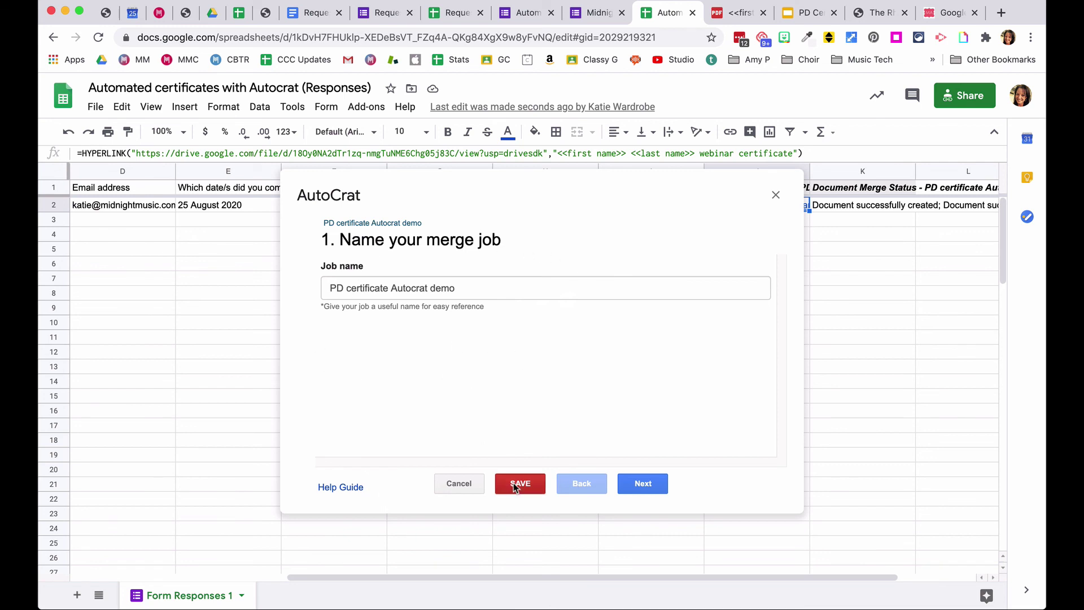
# - Go to the file settings and delete the old name tags from the file name
pyautogui.click(641, 487)
pyautogui.click(642, 487)
pyautogui.click(642, 486)
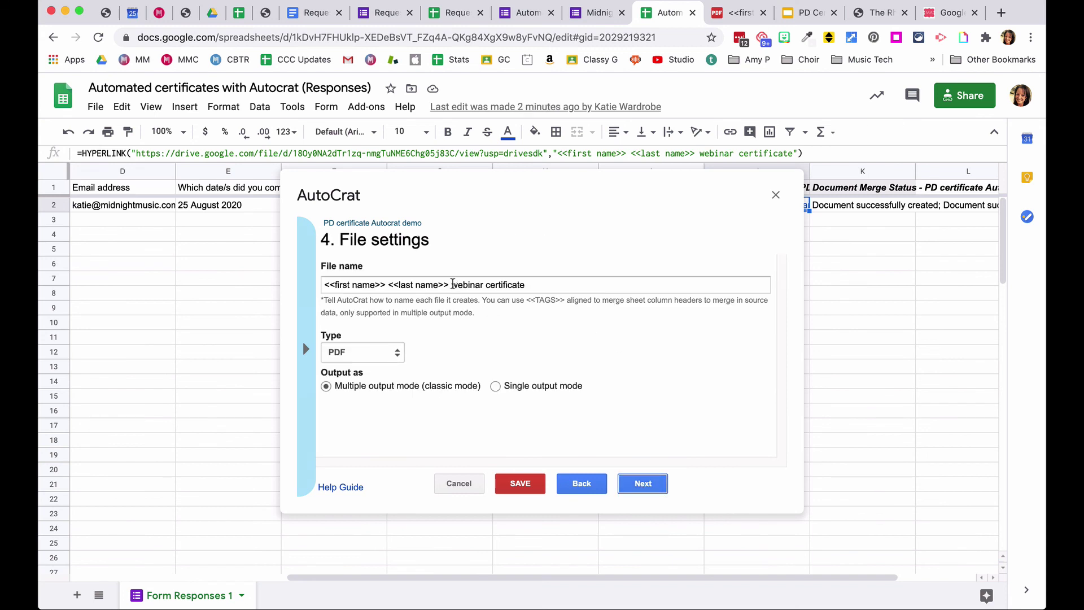
pyautogui.moveTo(448, 285); pyautogui.dragTo(322, 285)
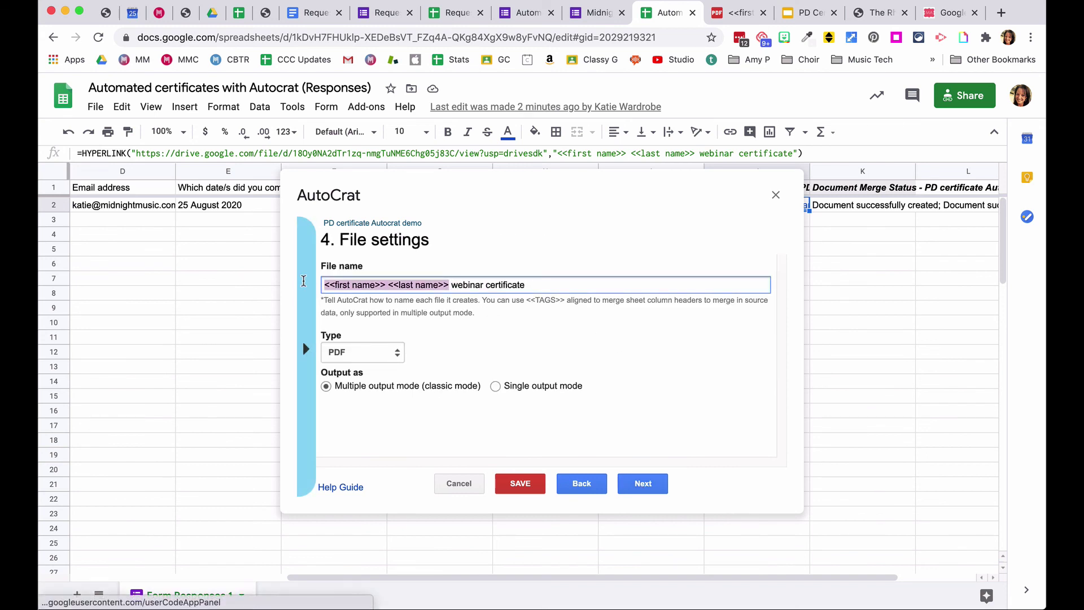
pyautogui.press('BackSpace')
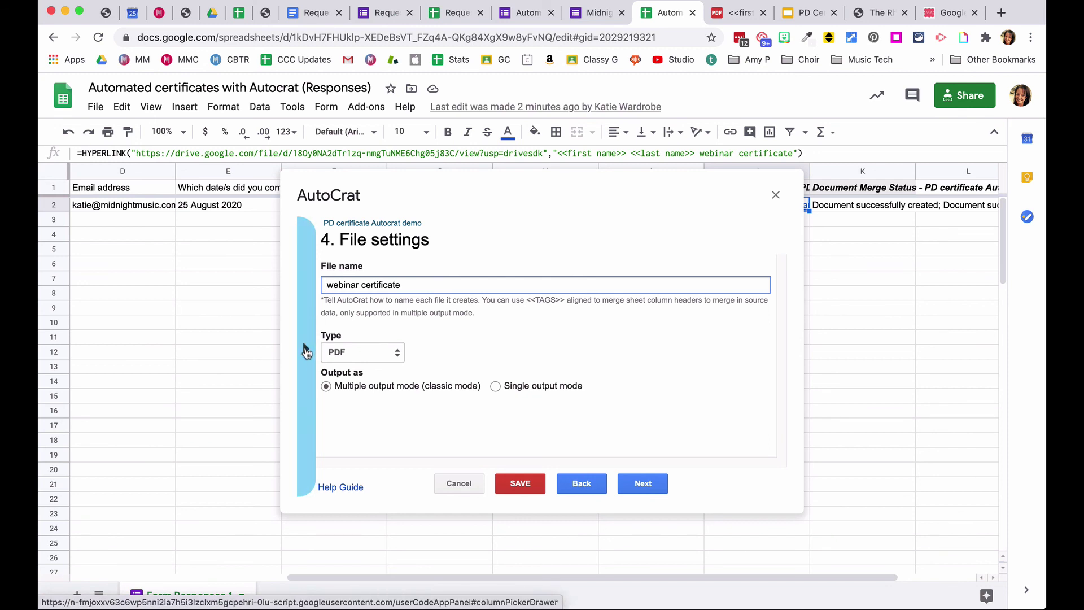
# - Insert the <<First name>> and <<Last name>> tags into the file name and save
pyautogui.click(306, 351)
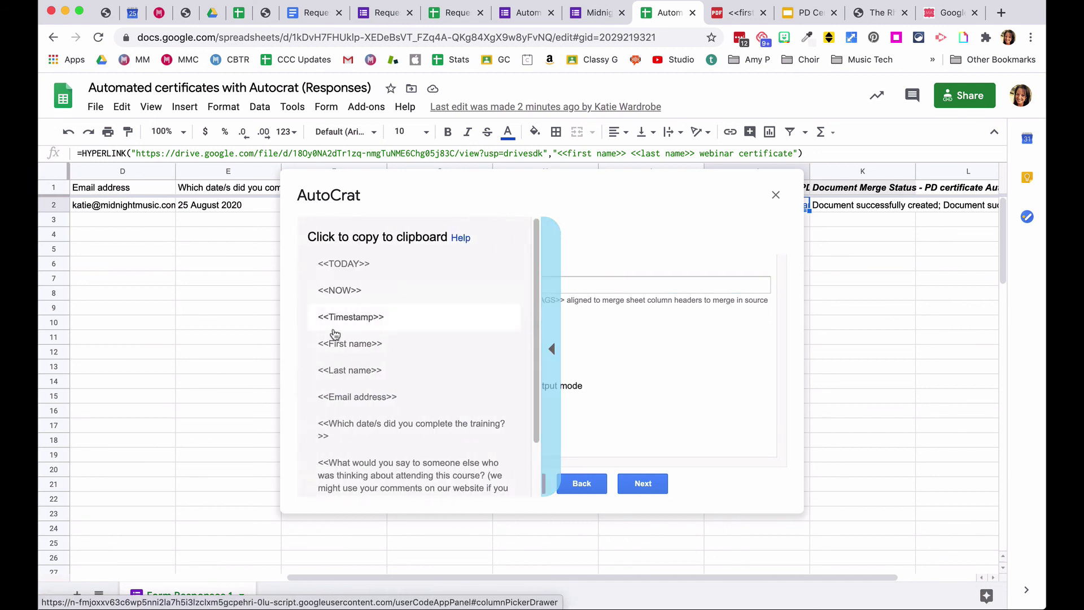
pyautogui.click(337, 344)
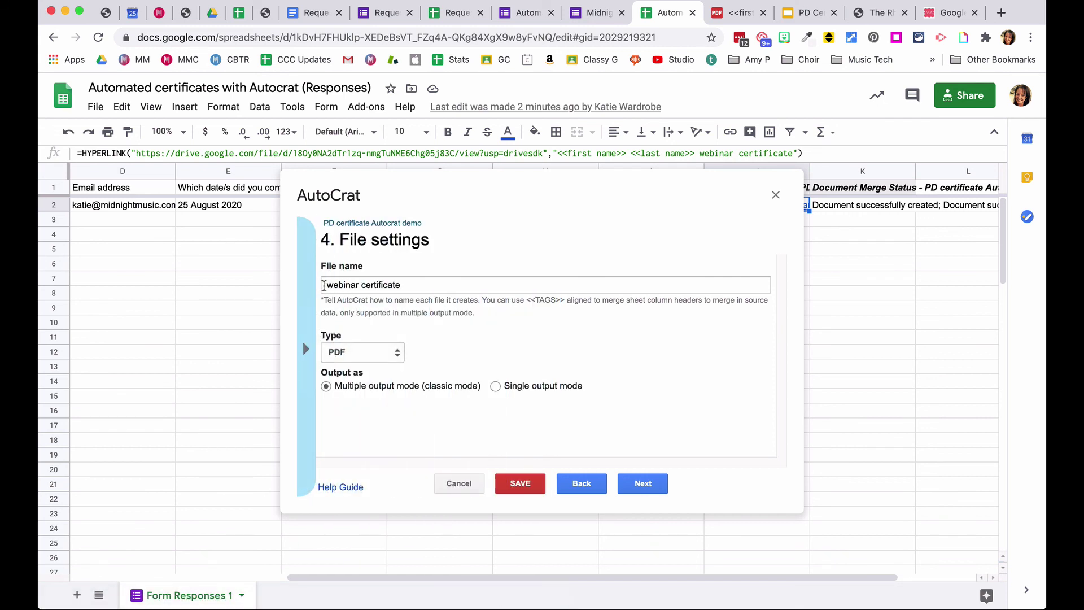
pyautogui.write('<<First name>>')
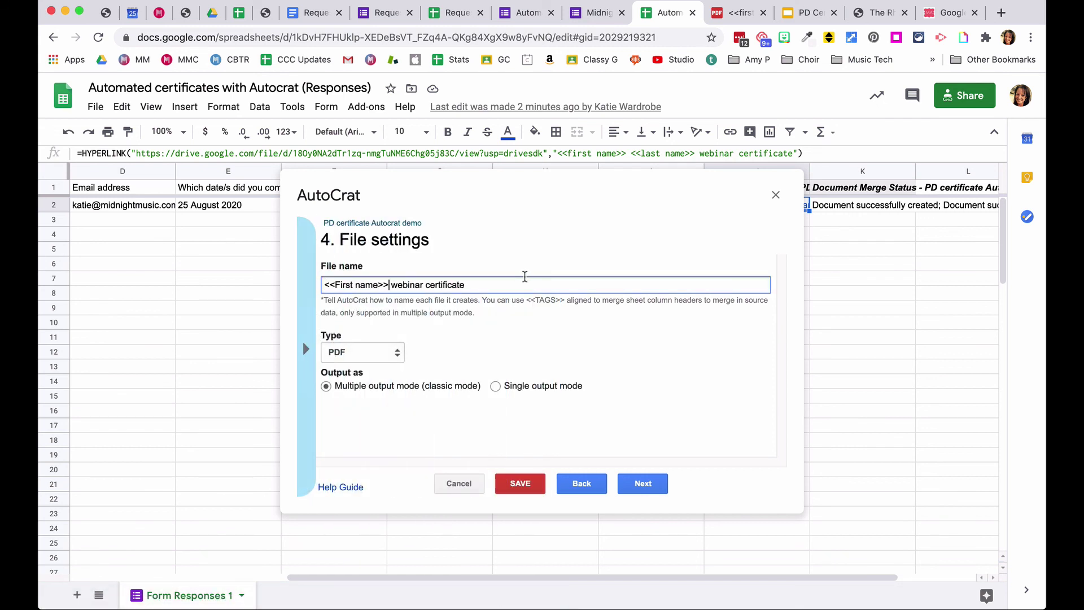
pyautogui.click(305, 351)
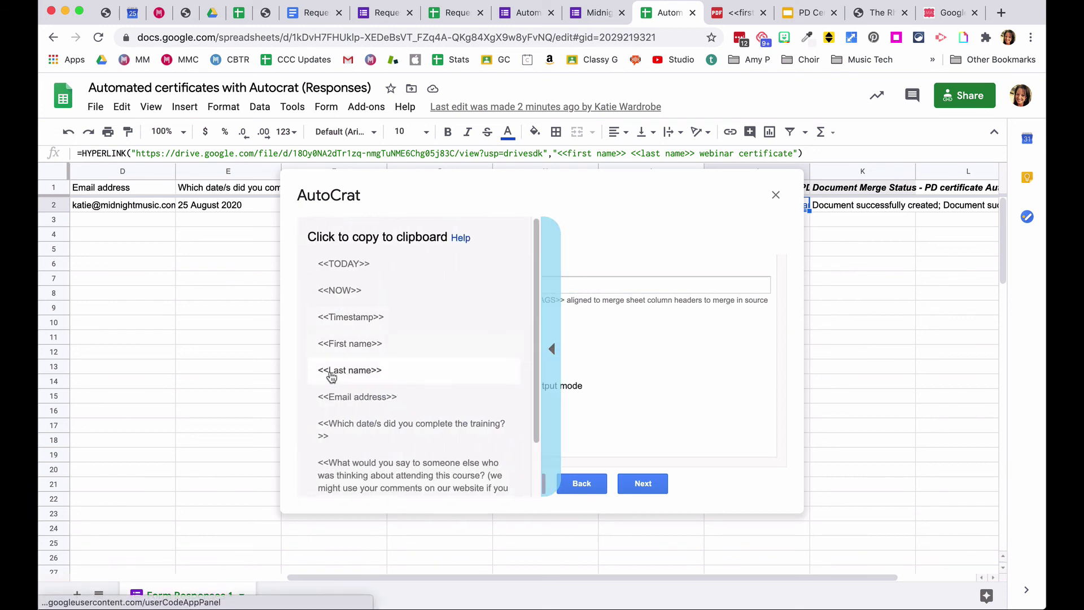
pyautogui.click(338, 368)
pyautogui.click(388, 285)
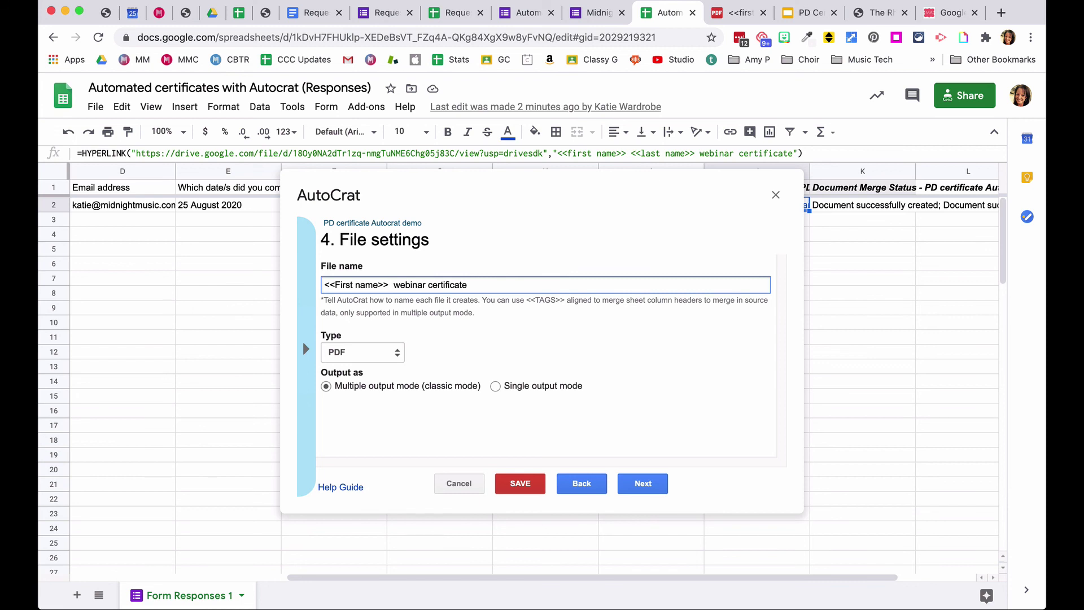
pyautogui.write('<<Last name>>')
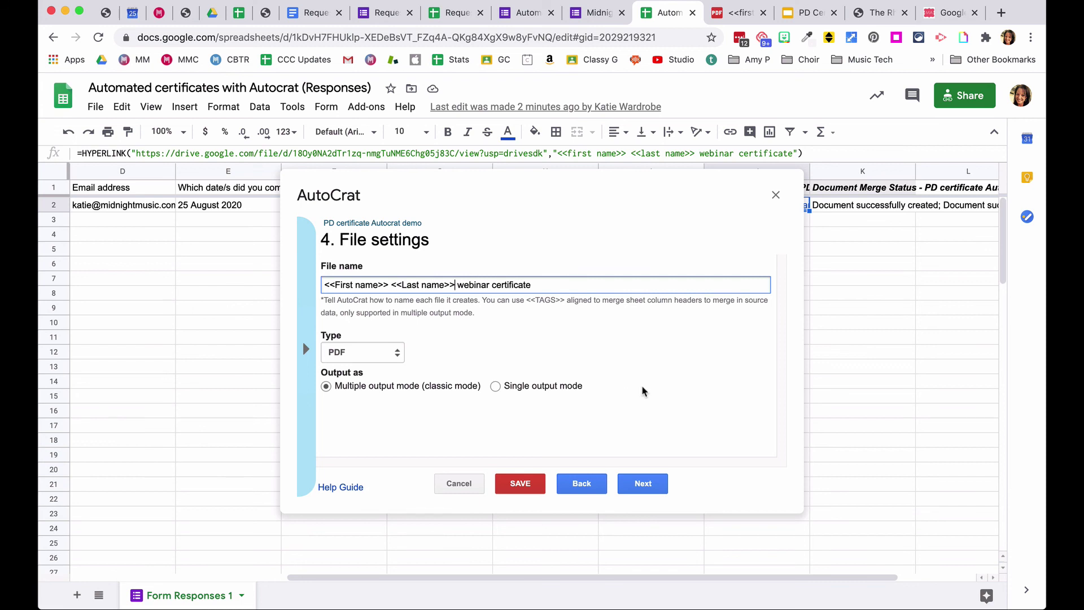
pyautogui.click(520, 485)
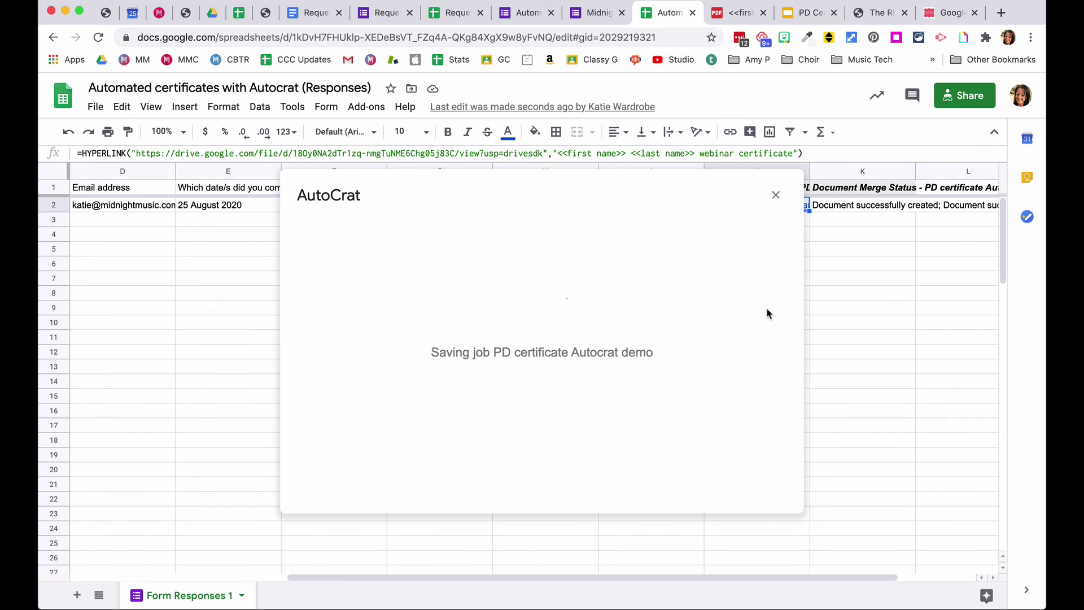
# - Close the AutoCrat job list and return to a blank form for another response
pyautogui.click(775, 196)
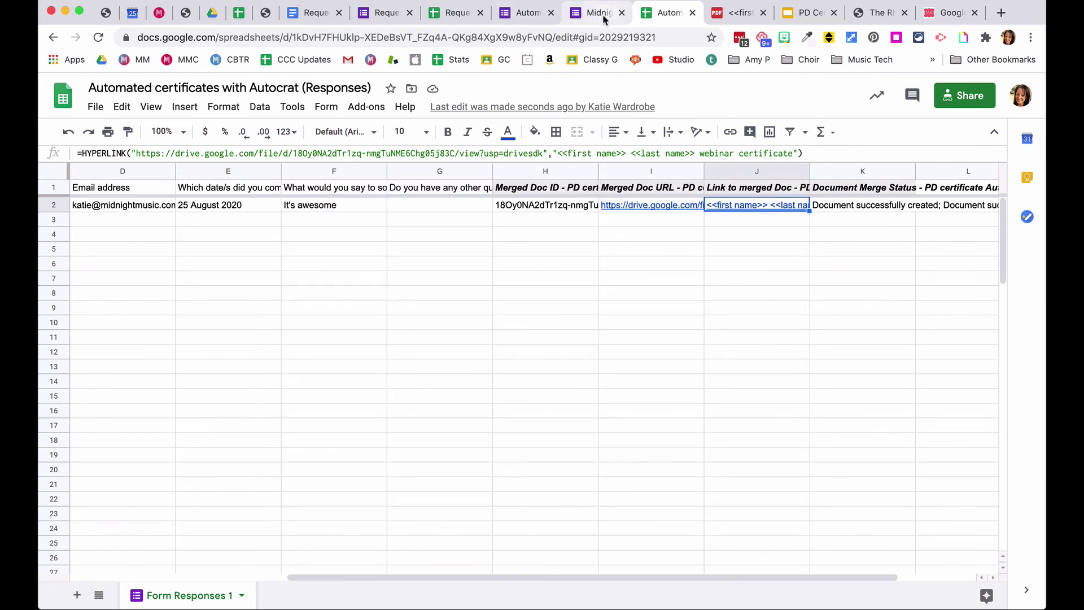
pyautogui.click(601, 15)
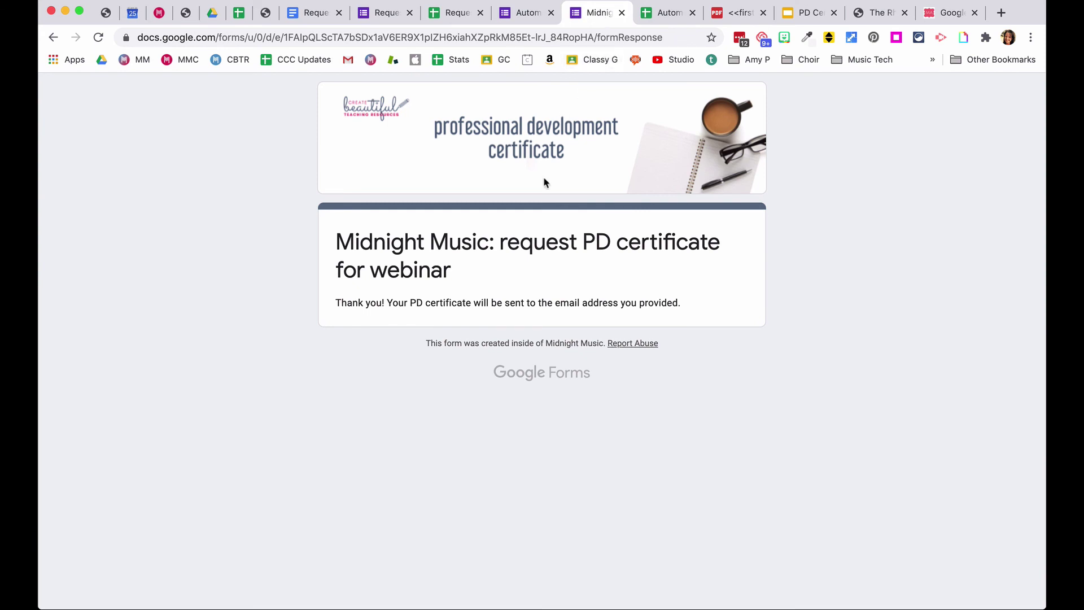
pyautogui.click(53, 37)
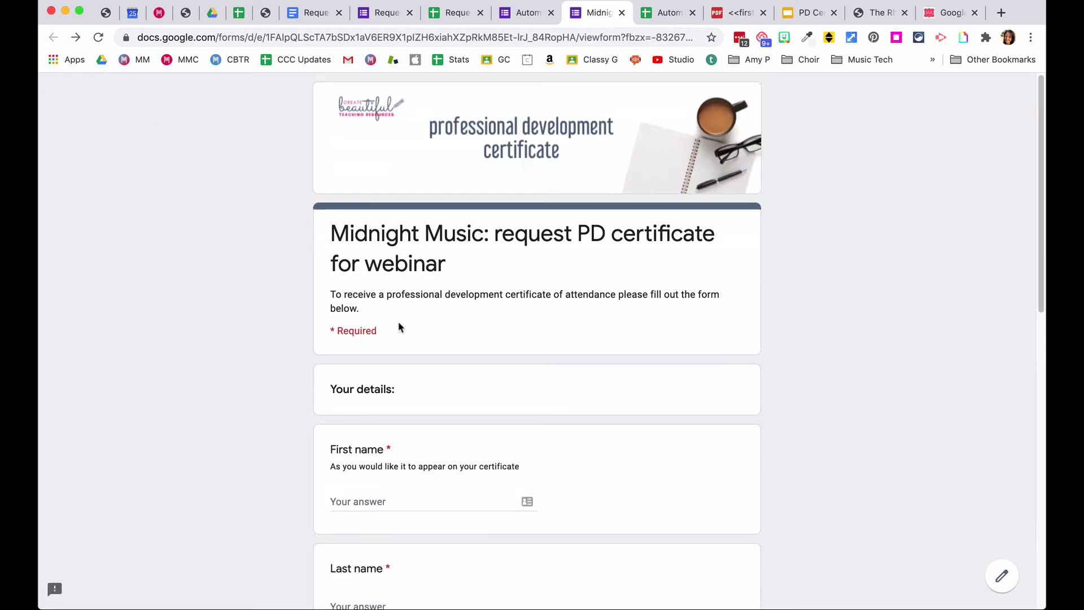
# - Fill in the respondent's first name, last name and email address
pyautogui.scroll(-2, 425, 419)
pyautogui.click(362, 379)
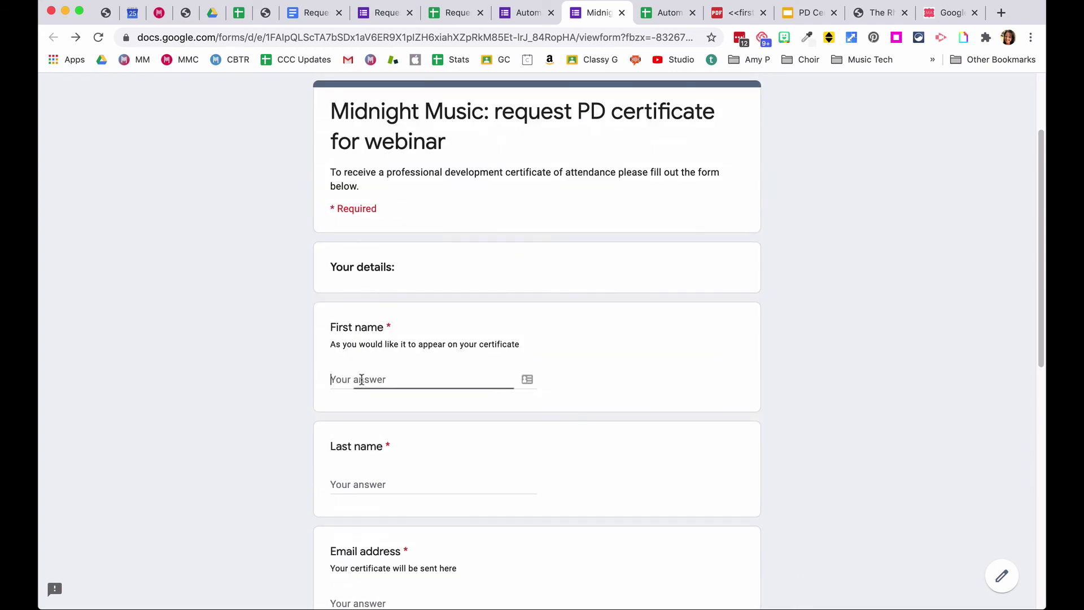
pyautogui.press('Tab')
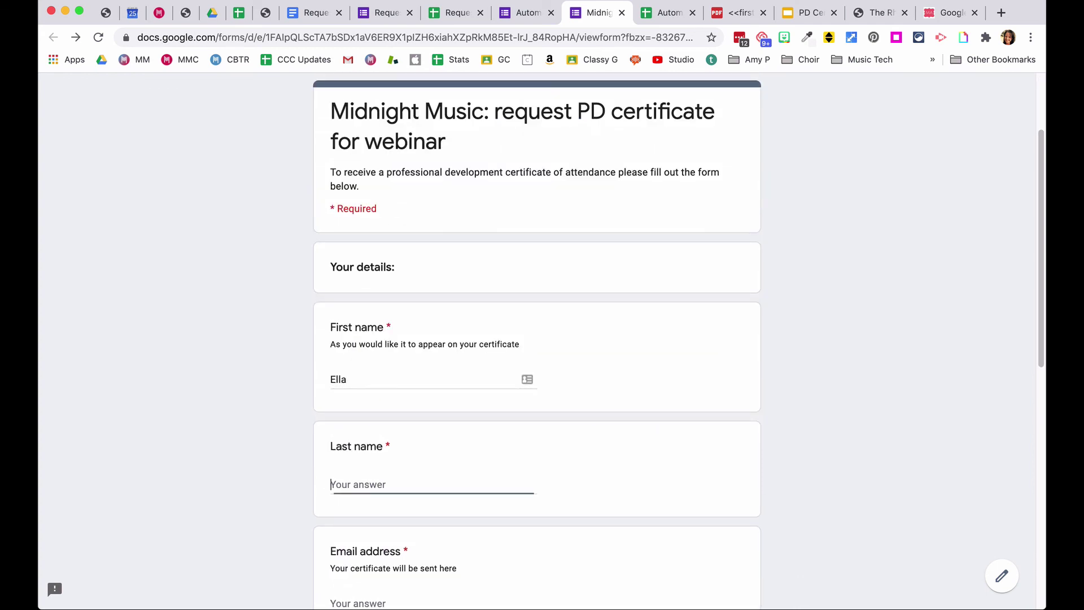
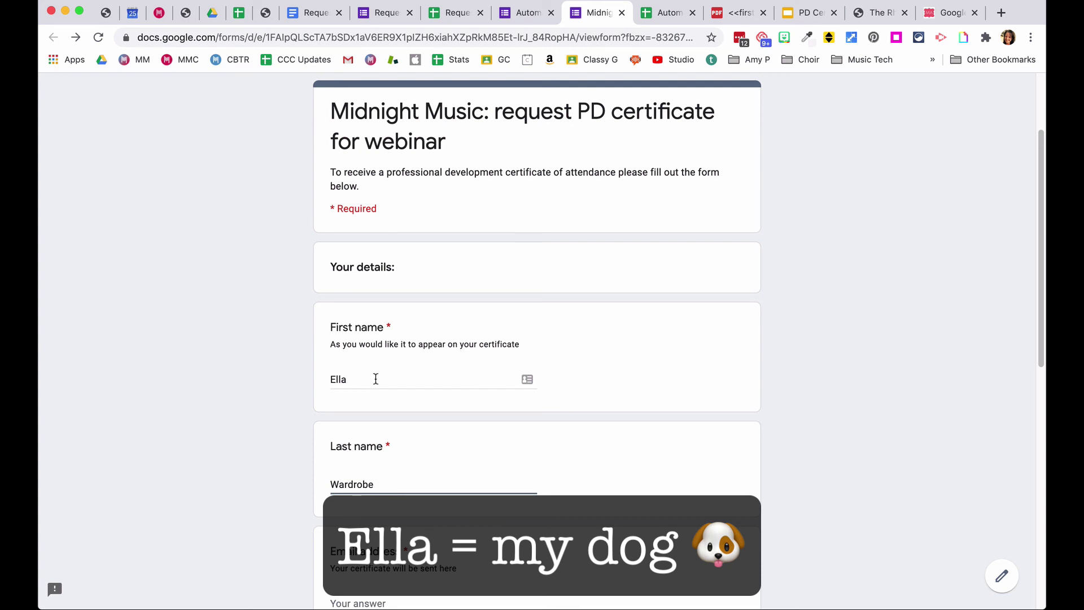
pyautogui.scroll(-2, 375, 378)
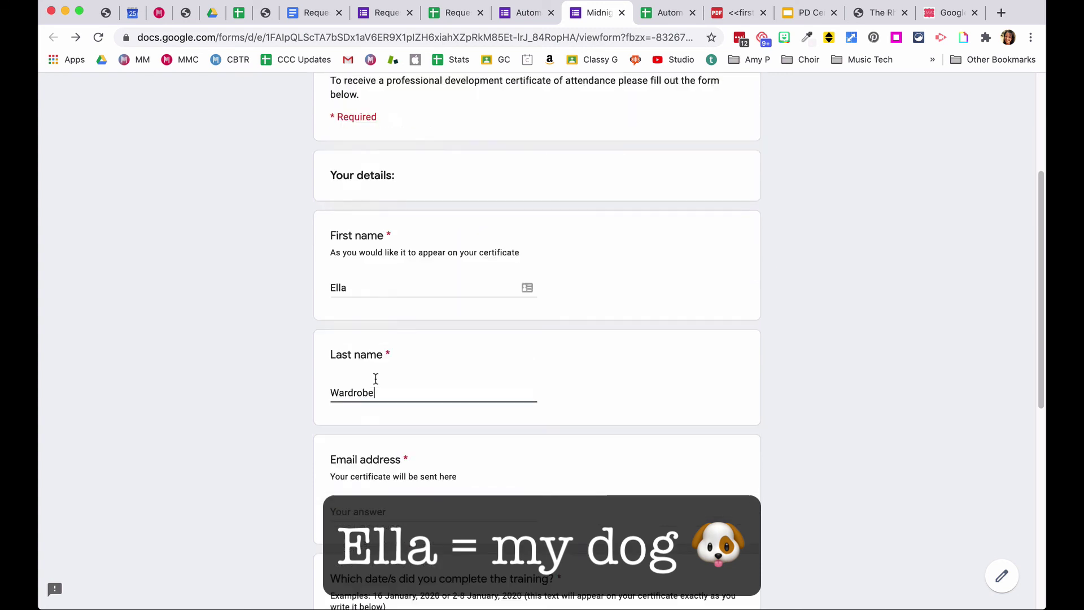
pyautogui.click(381, 510)
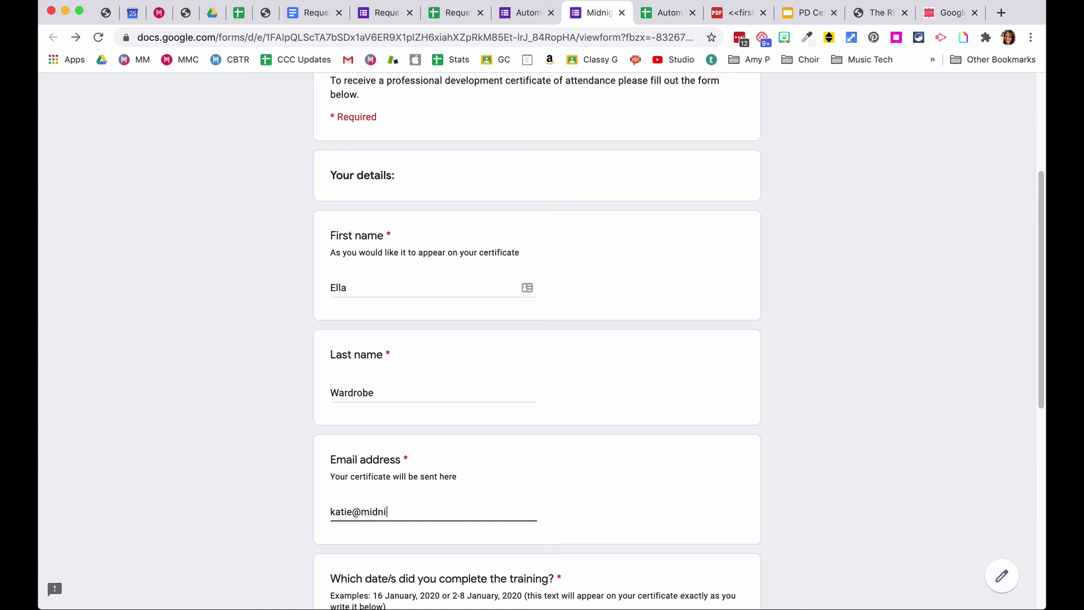
# - Enter the training date 25 August 2020, moving it from the comments field to the date question
pyautogui.scroll(-7, 375, 505)
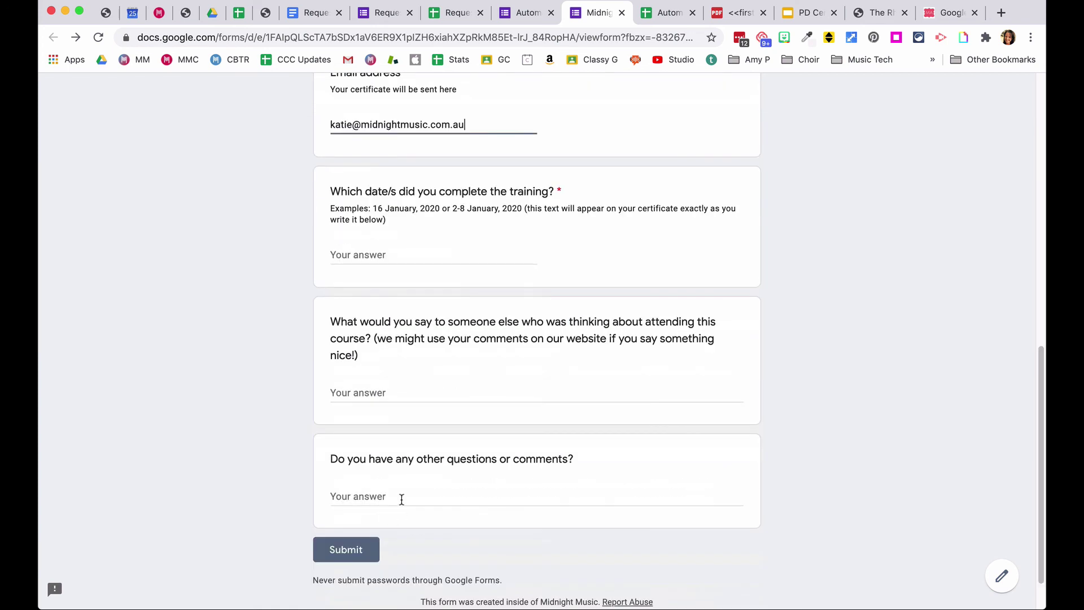
pyautogui.click(378, 389)
pyautogui.write('25 A')
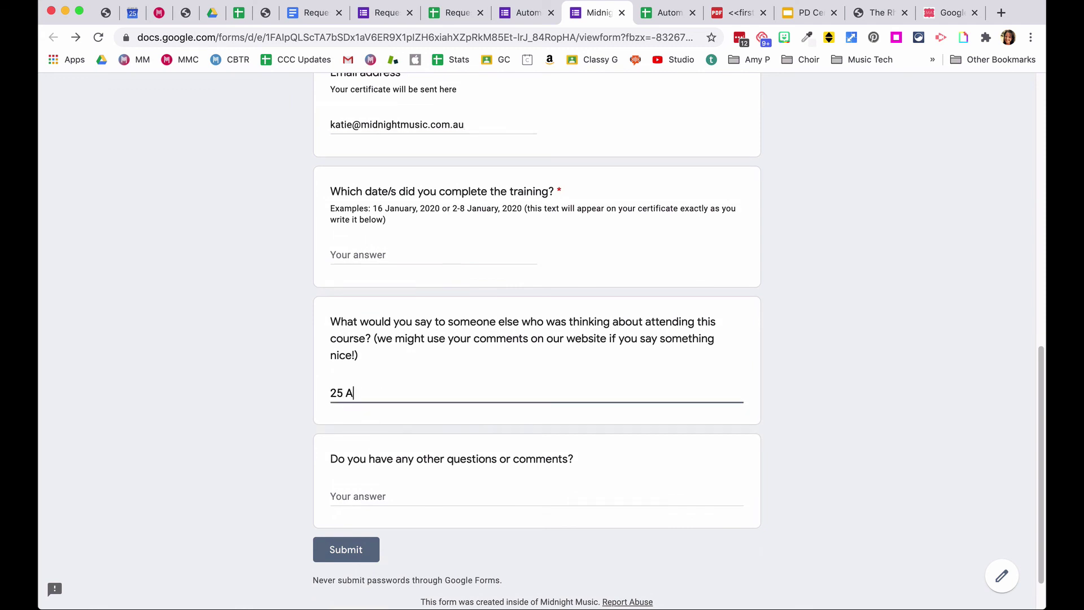
pyautogui.write('ugust 2020')
pyautogui.press('super+a')
pyautogui.press('super+c')
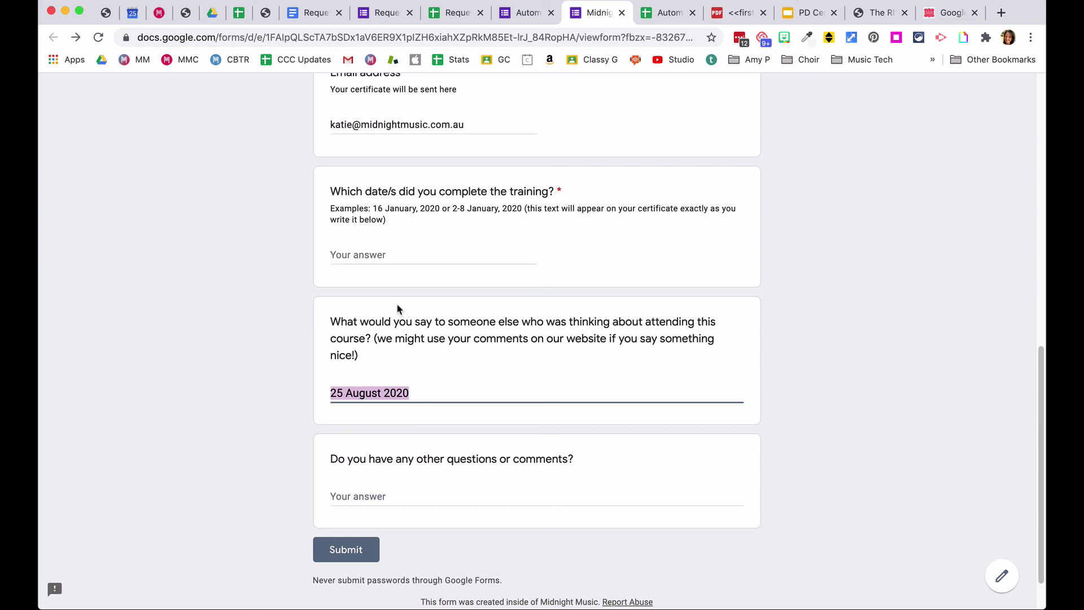
pyautogui.press('BackSpace')
pyautogui.click(380, 254)
pyautogui.press('super+v')
# - Add the comment 'Yay!' and submit the certificate request
pyautogui.click(345, 389)
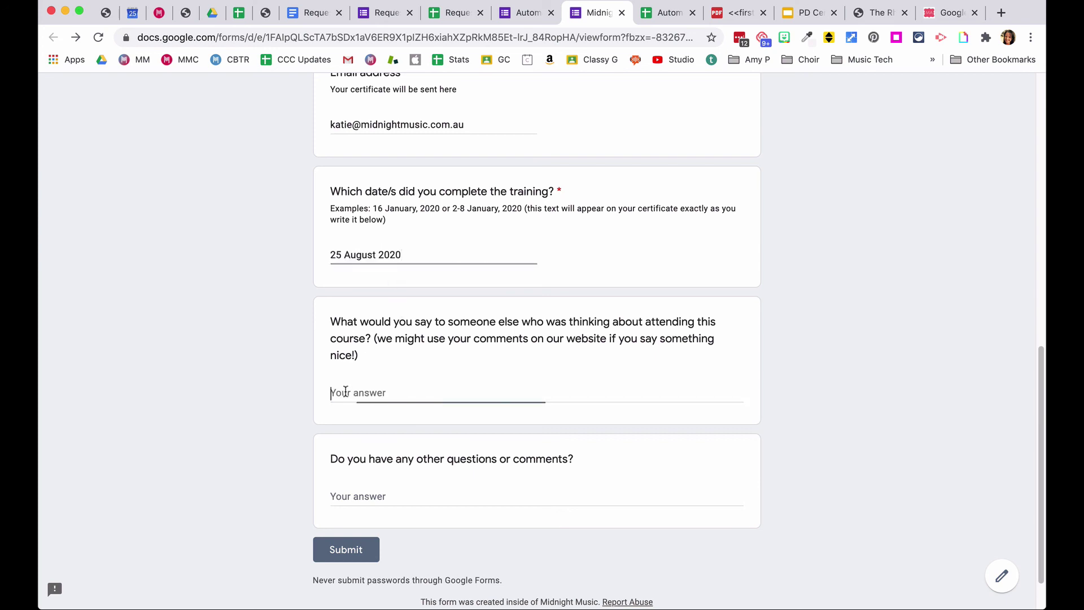
pyautogui.write('Yay~')
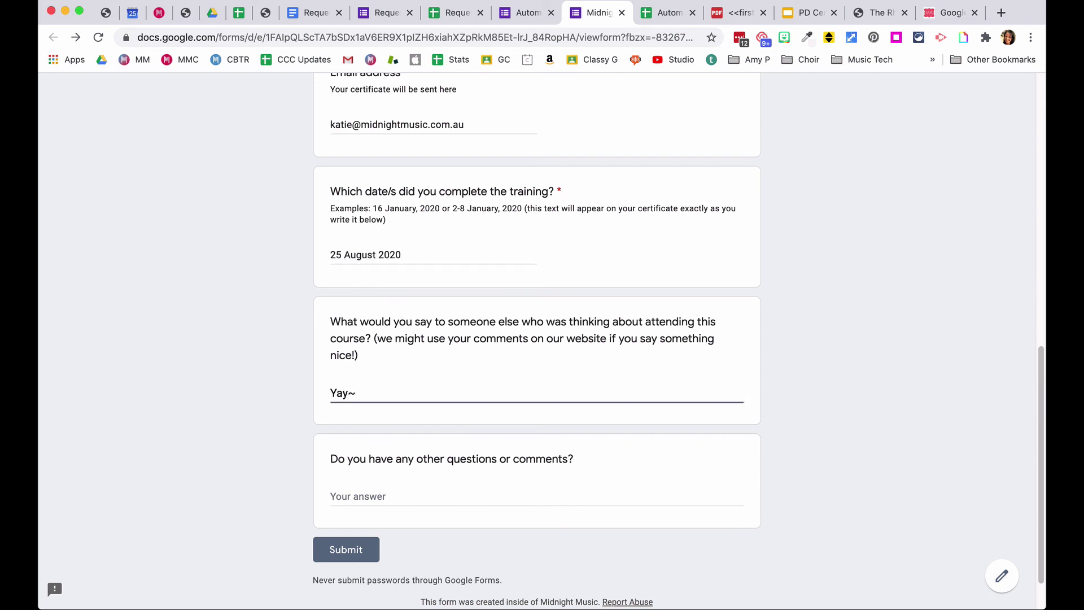
pyautogui.click(333, 549)
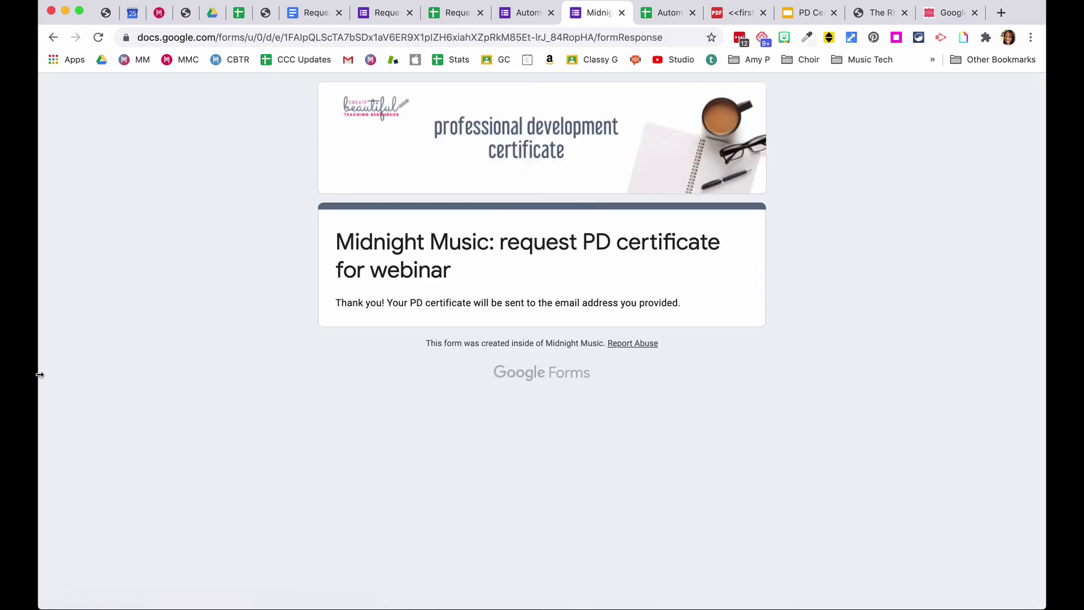
# - In the responses sheet, open row 3's certificate PDF from J3, now named with the respondent's first and last name
pyautogui.click(670, 12)
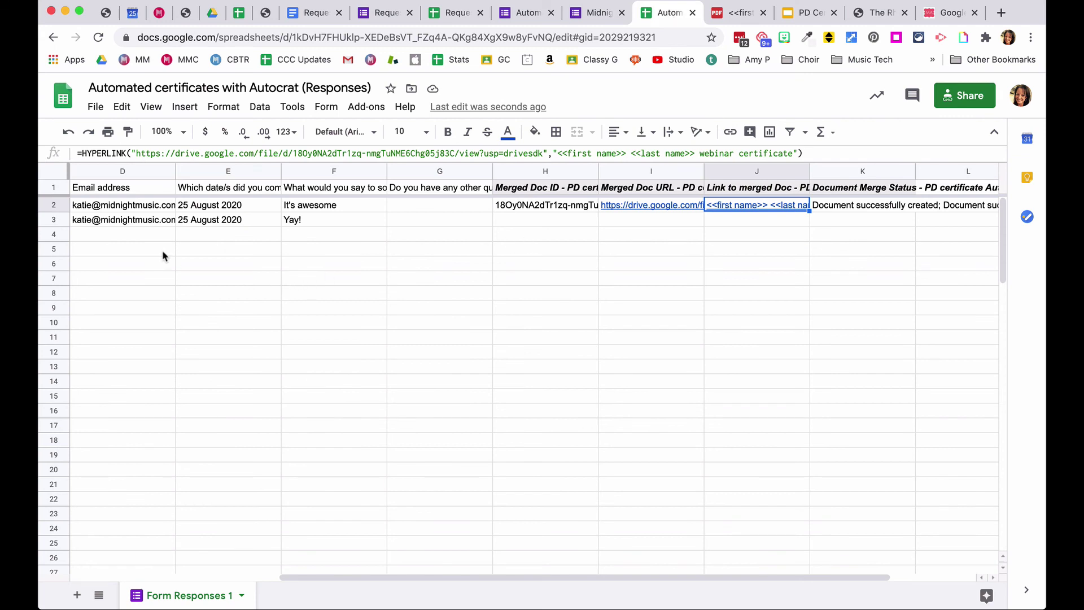
pyautogui.moveTo(329, 580); pyautogui.dragTo(374, 583)
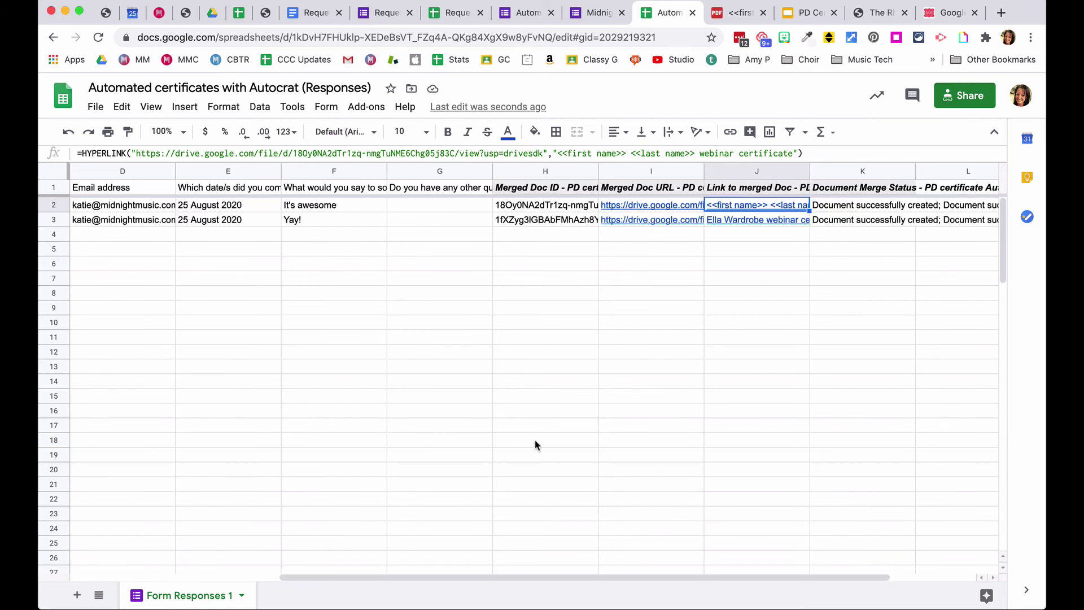
pyautogui.click(752, 222)
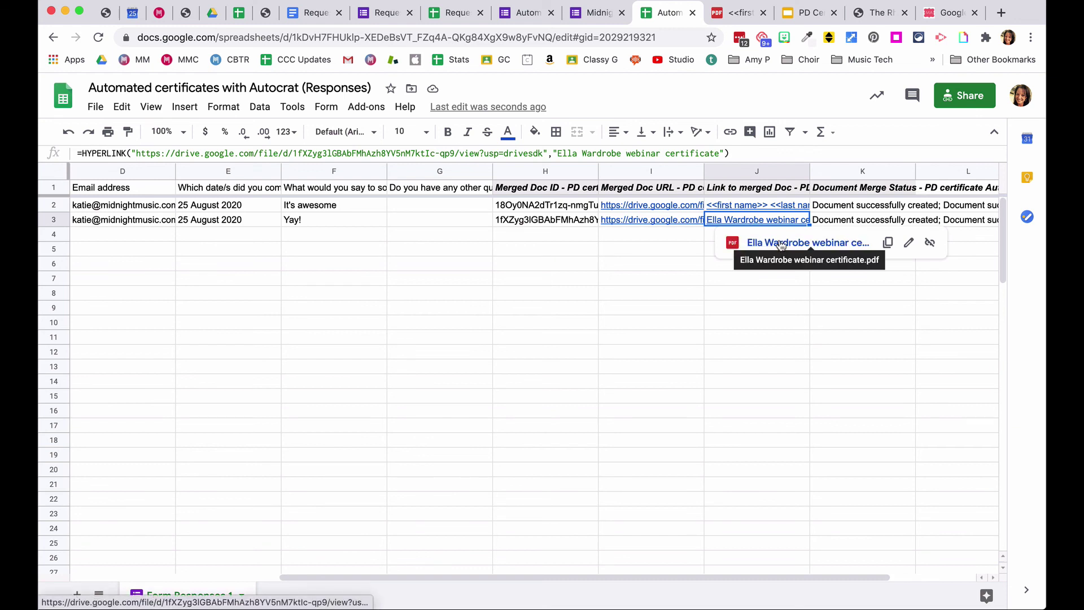
pyautogui.click(779, 244)
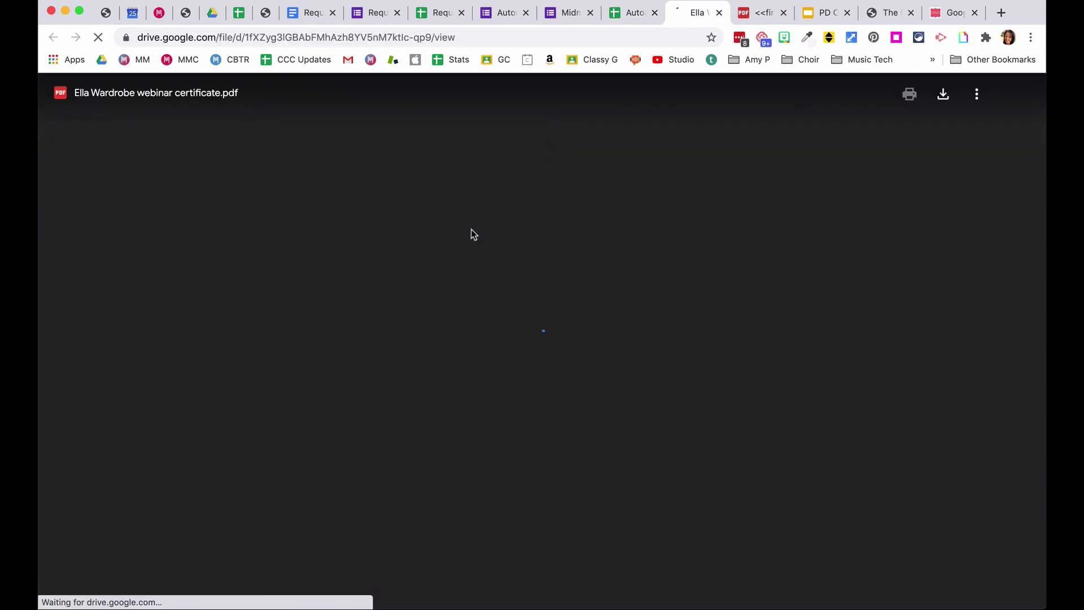